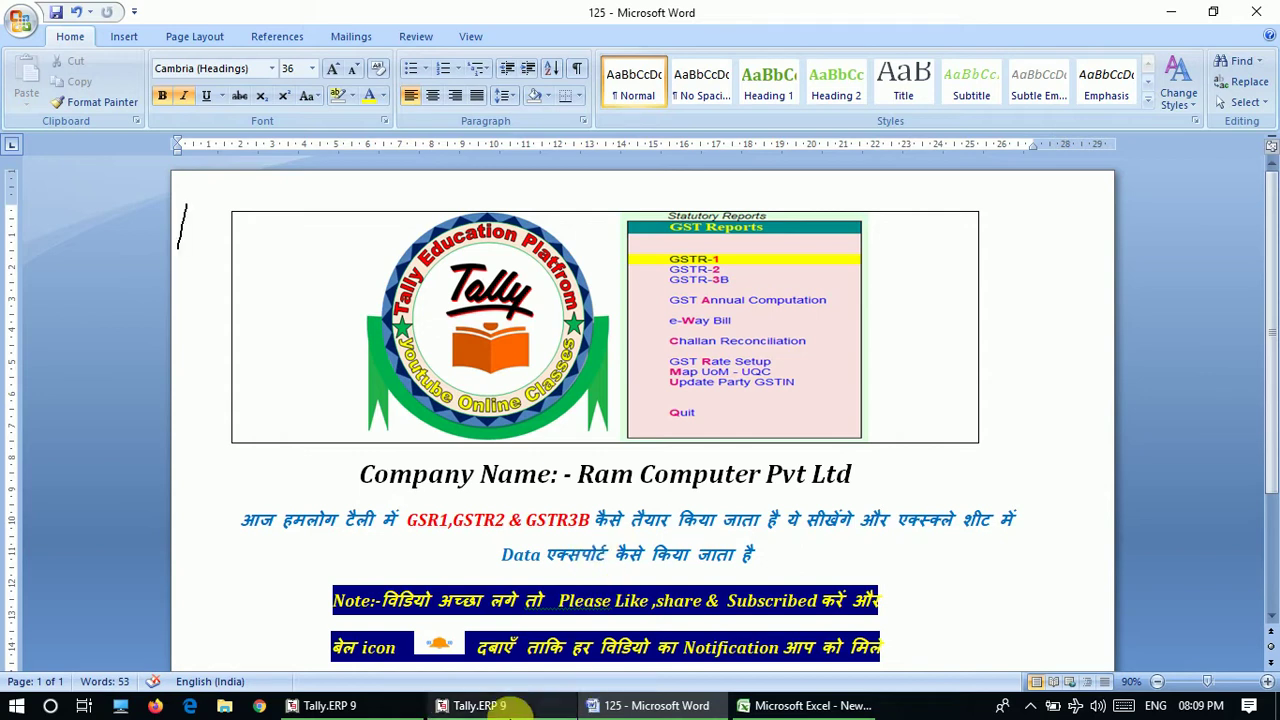
Switch to Tally.ERP 9 and open the Purchase Register from the account books of Ram Computer Pvt Ltd
left_click(410, 705)
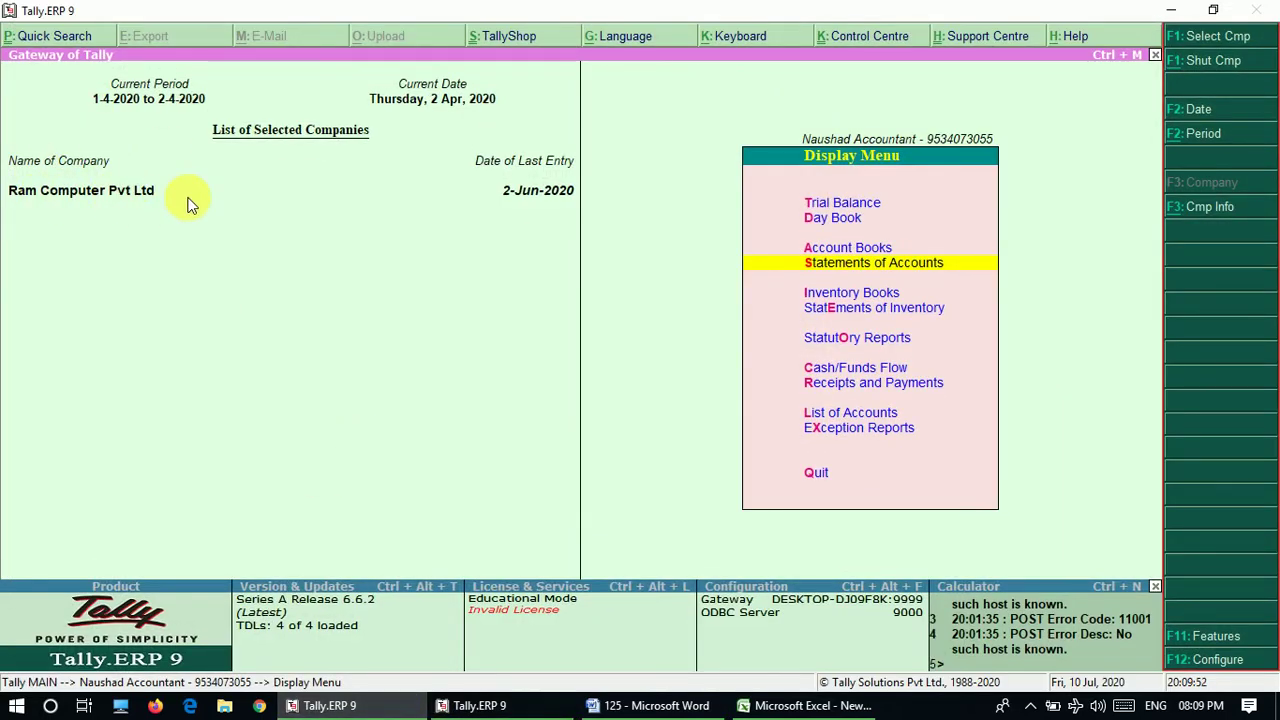
key("Escape")
key("Up")
key("Up")
key("Up")
key("Up")
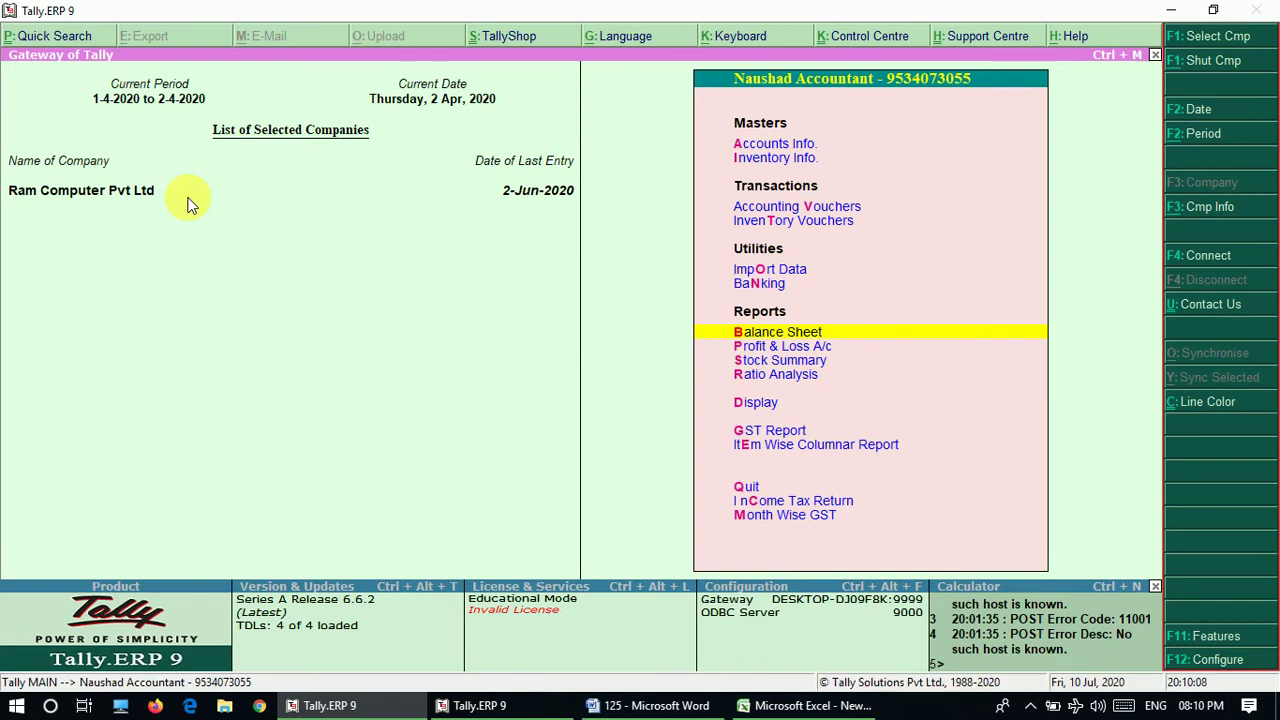
key("d")
key("a")
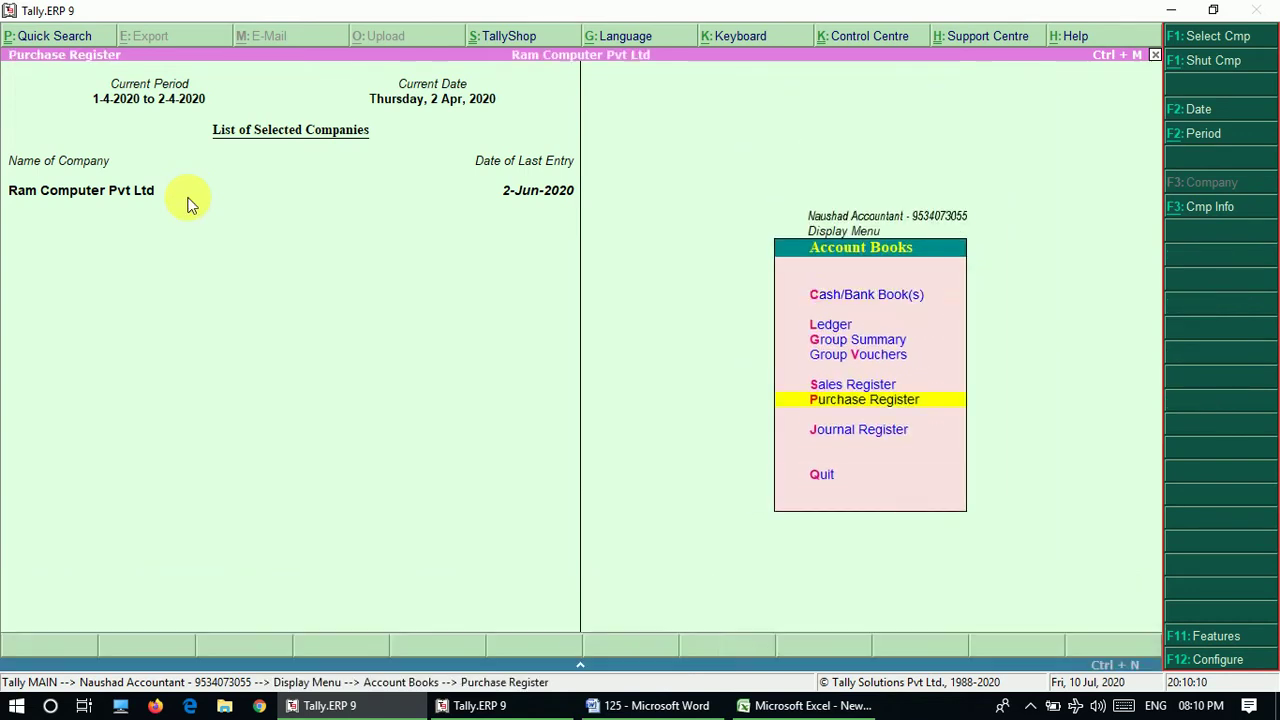
key("p")
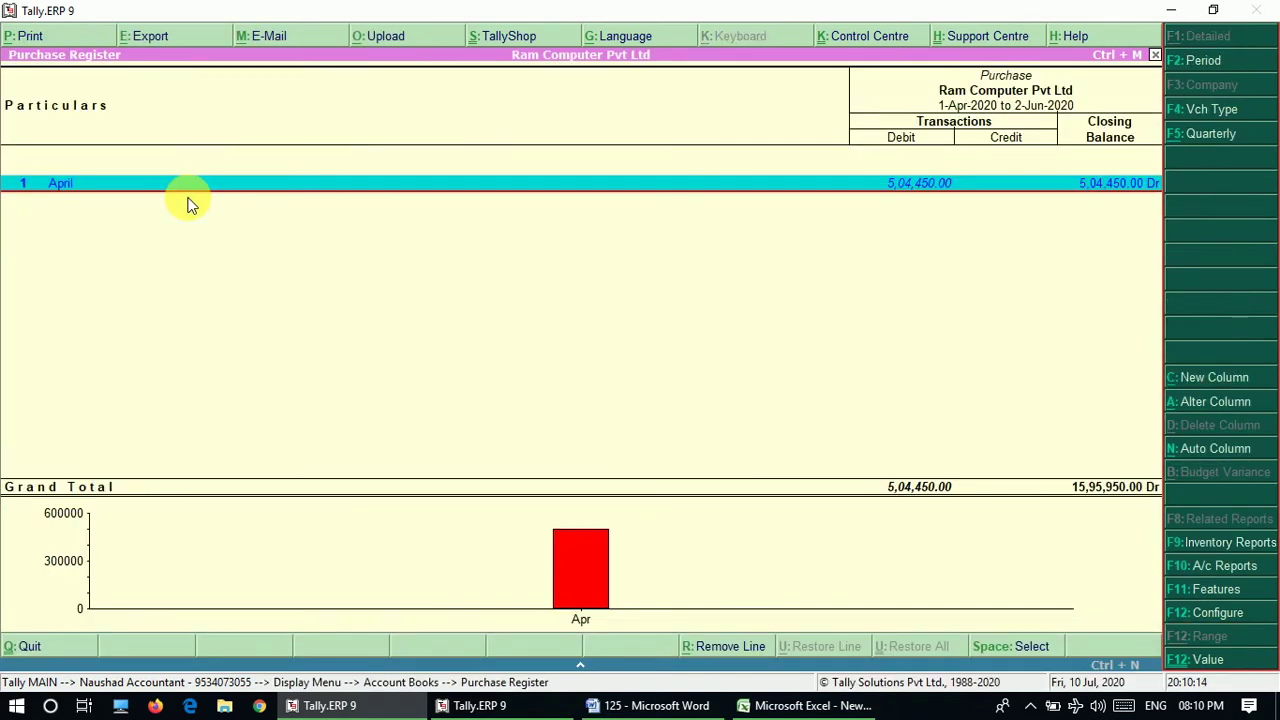
key("Escape")
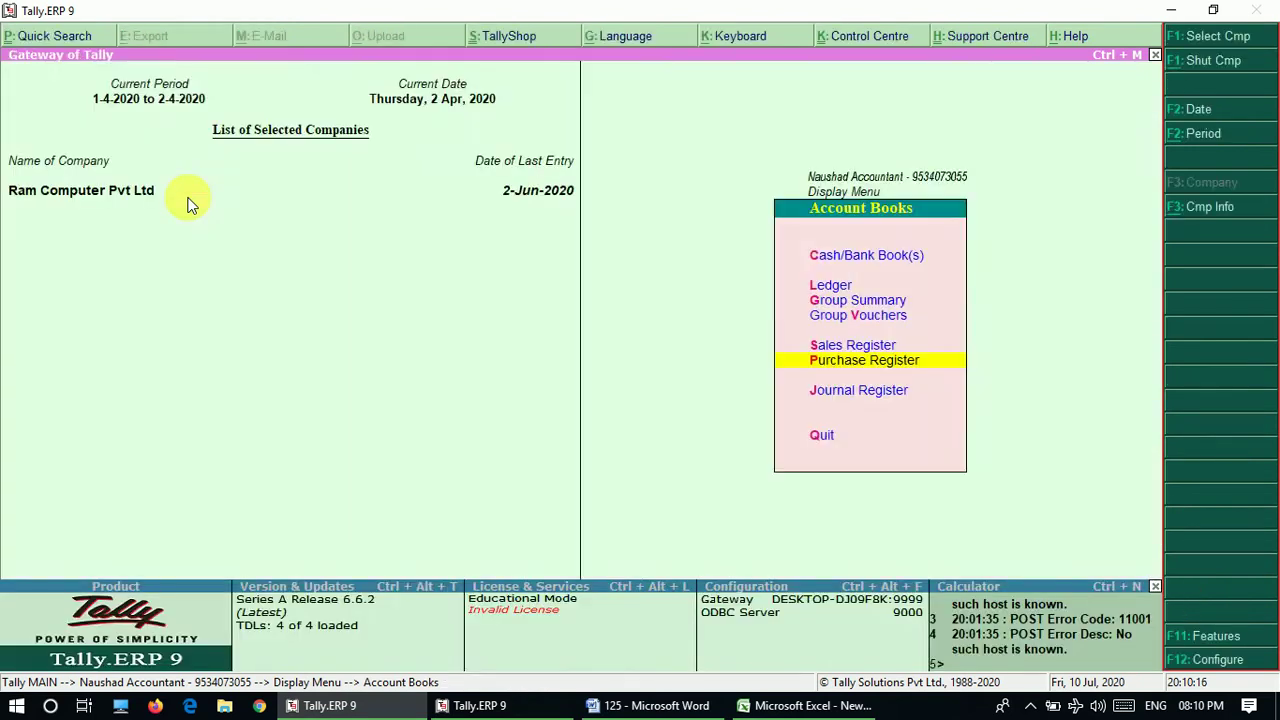
key("Return")
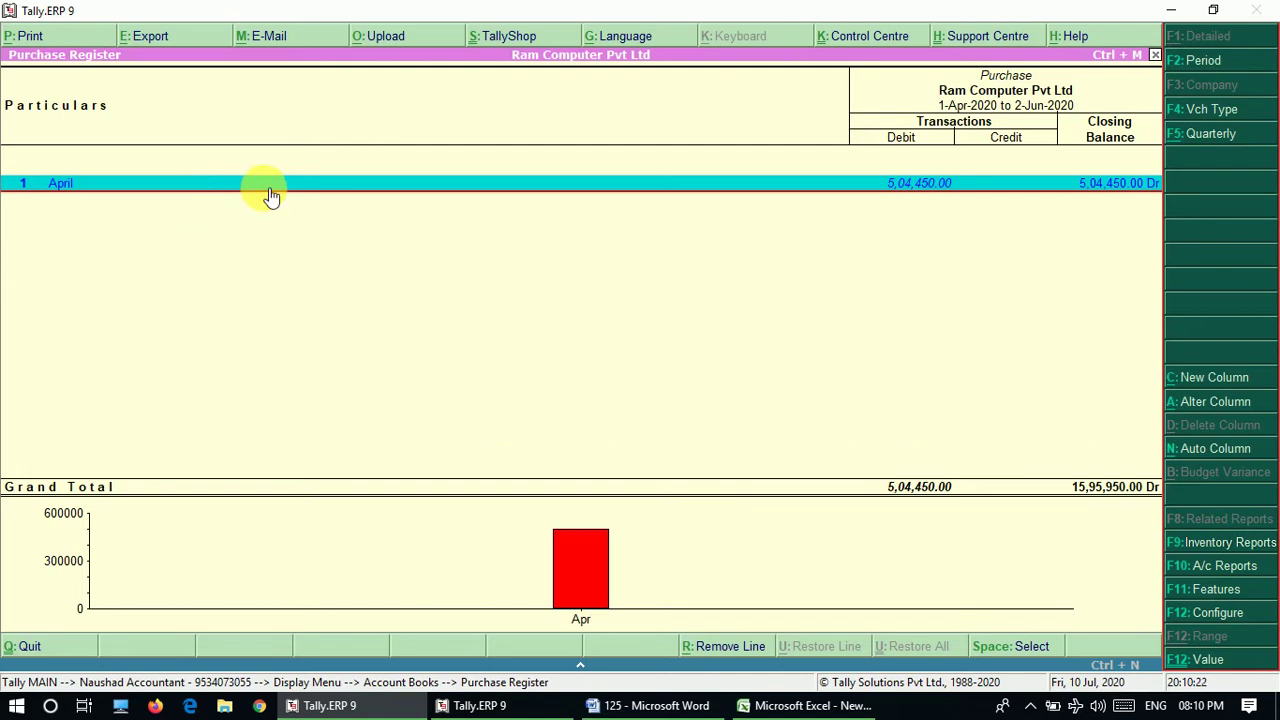
Add a Sales voucher type column starting from 1-4-2020 to the Purchase Register
key("alt+c")
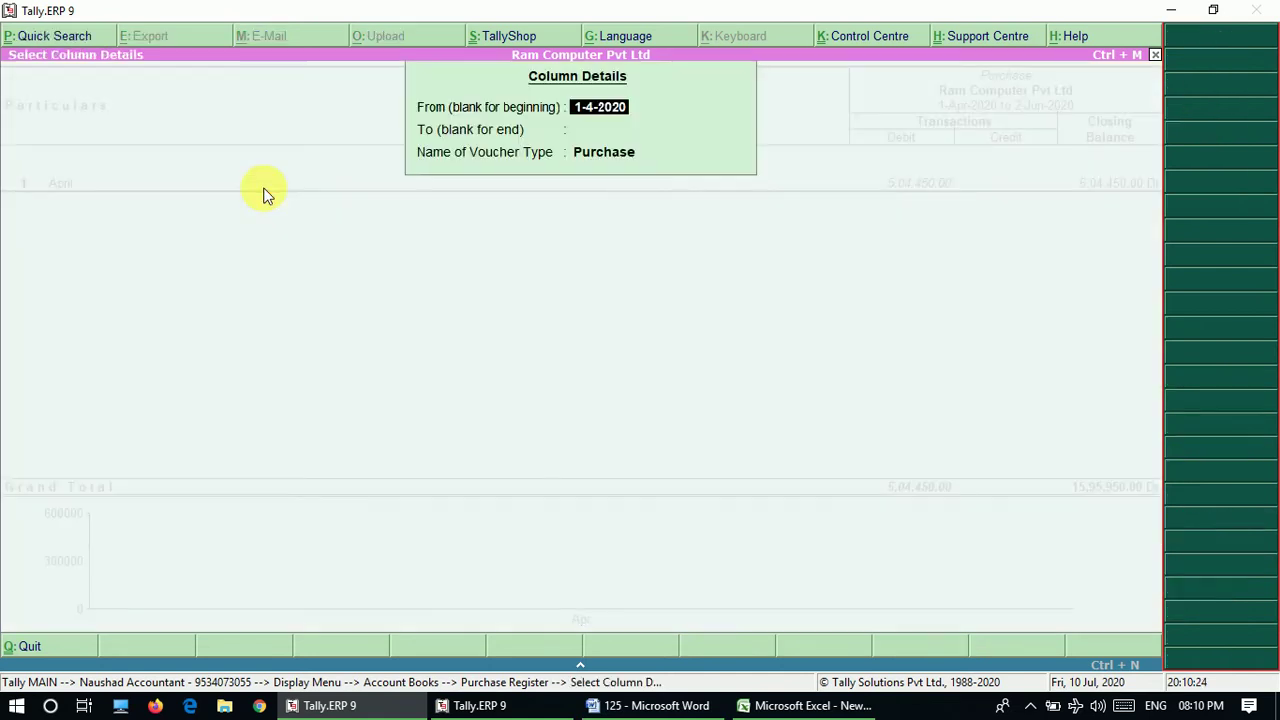
key("Return")
key("Return")
type("sa")
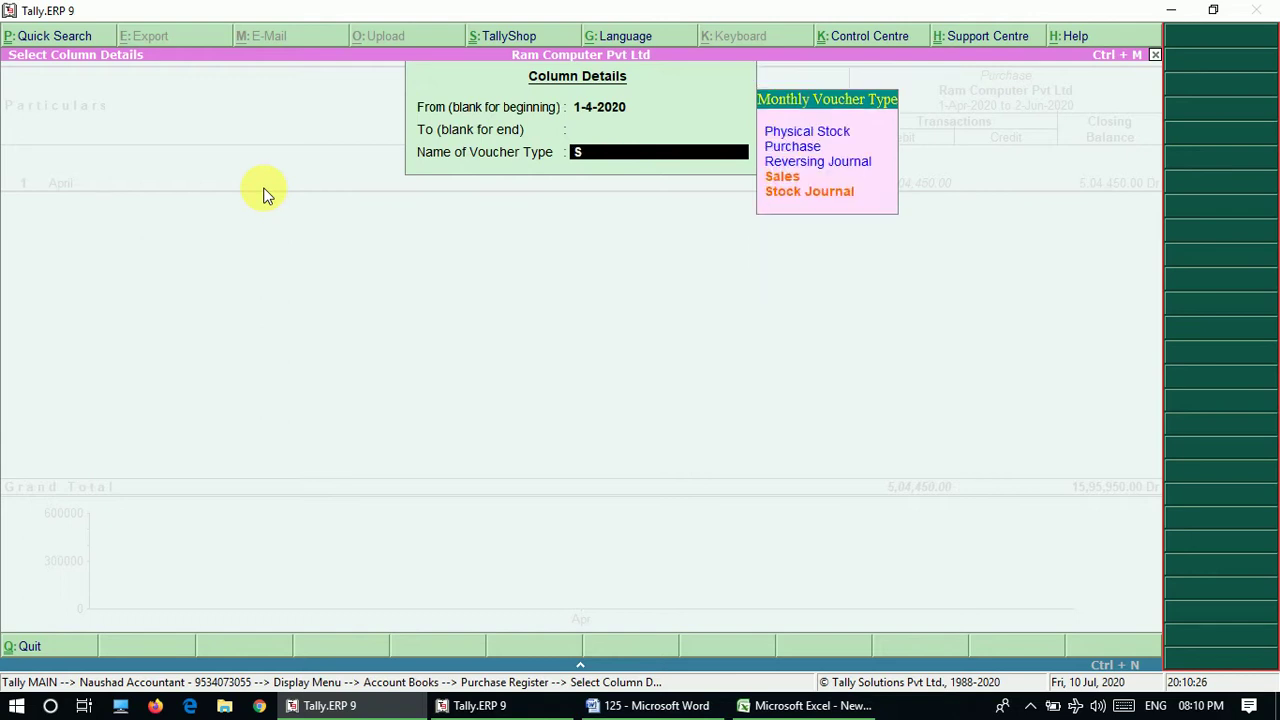
key("Return")
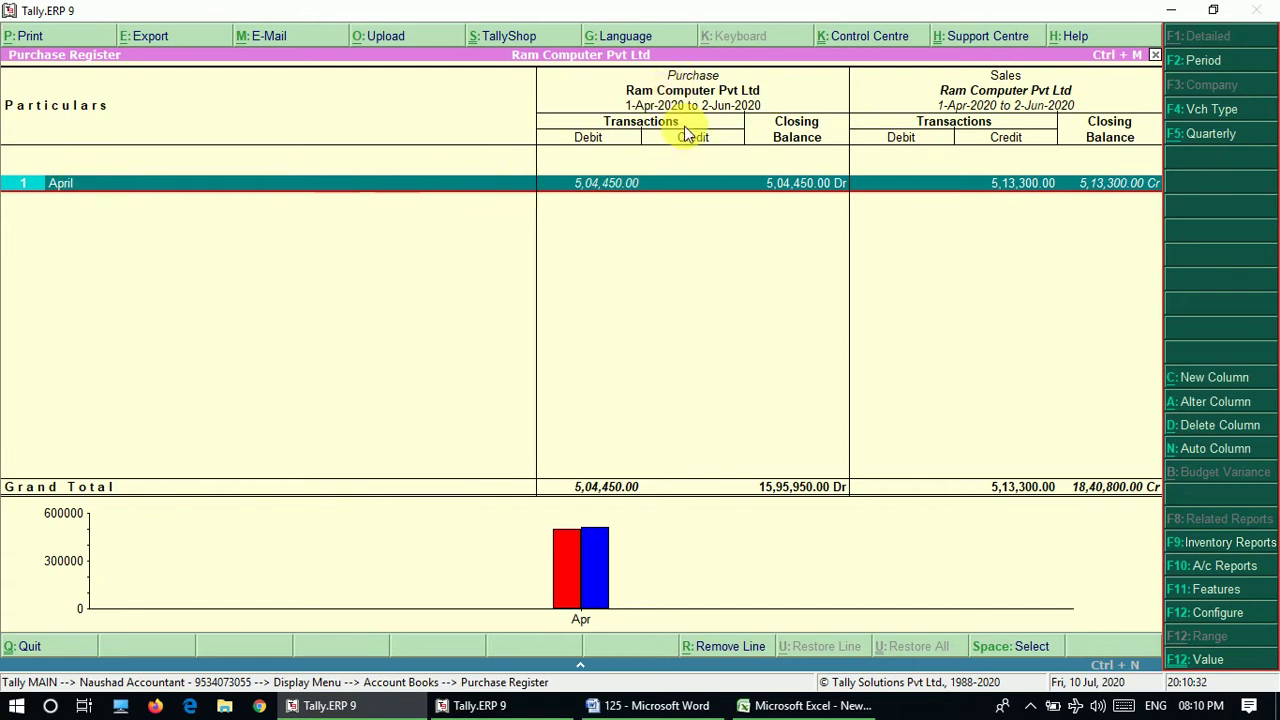
Compare the April taxable value, total GST and total invoice amounts in the Excel worksheet with the sales and purchase figures in Tally
left_click(766, 705)
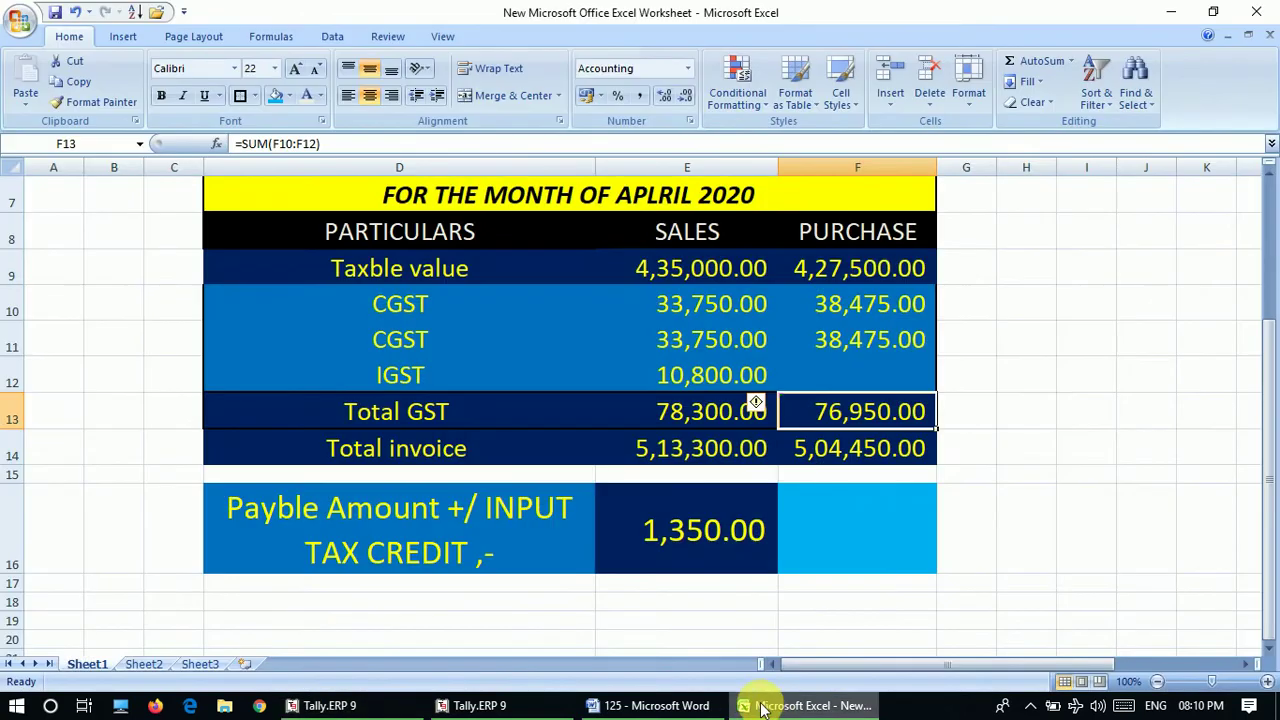
left_click(716, 262)
left_click(836, 272)
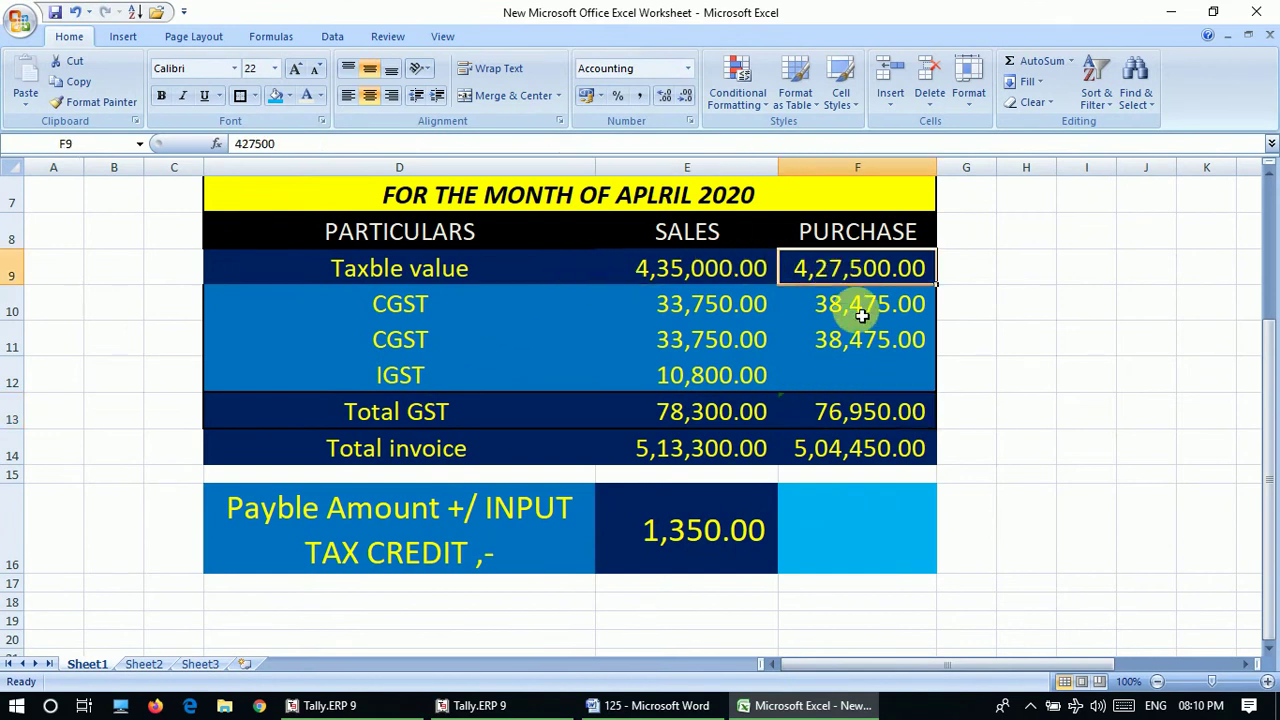
left_click(835, 455)
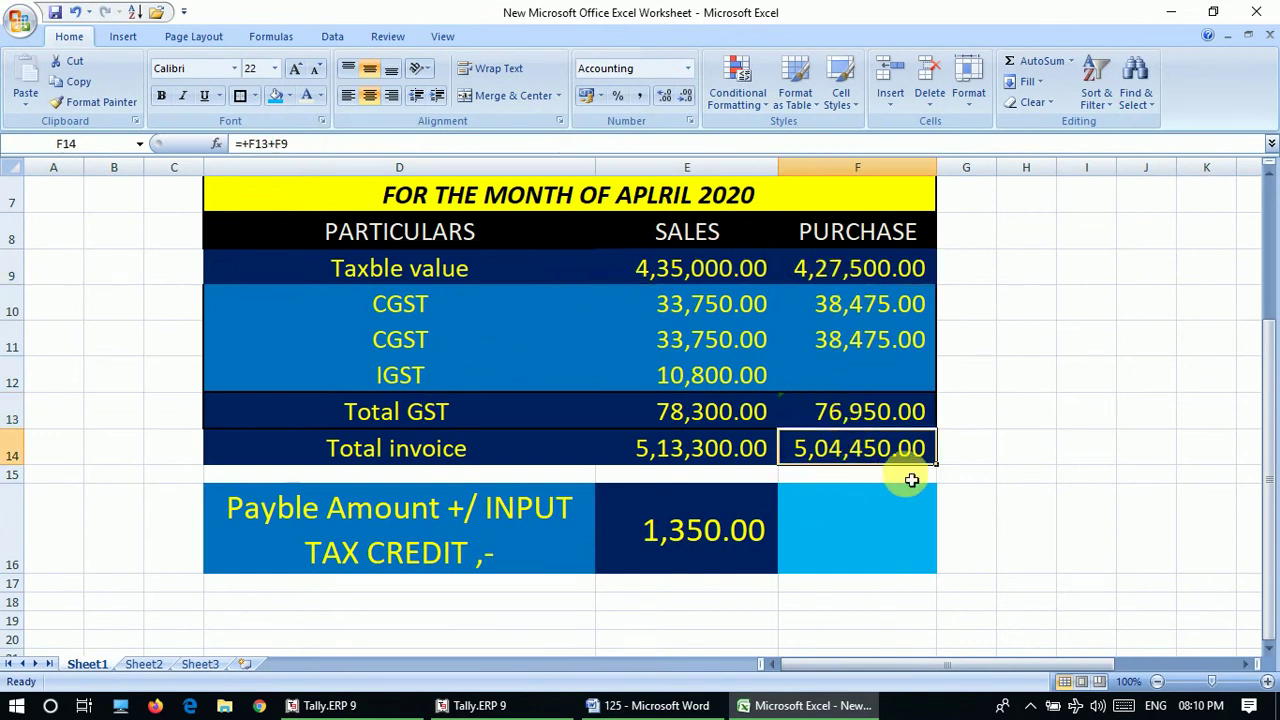
key("alt+Tab")
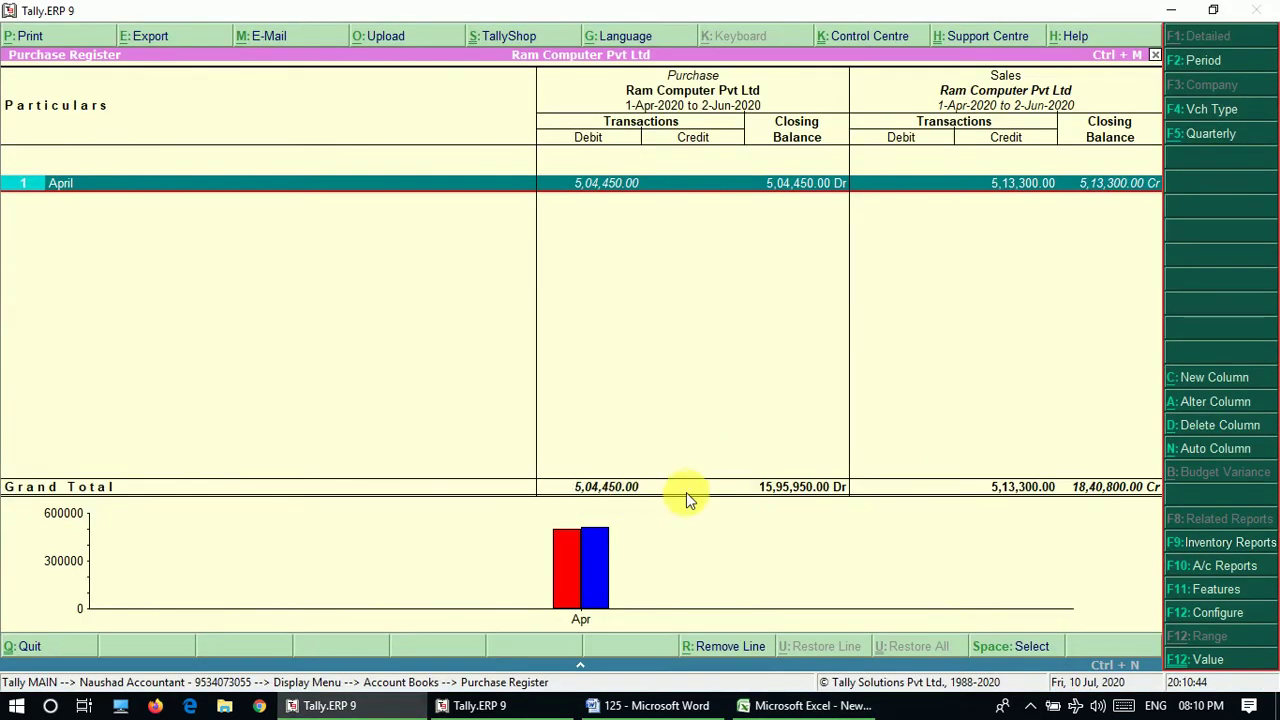
key("alt+Tab")
left_click(663, 458)
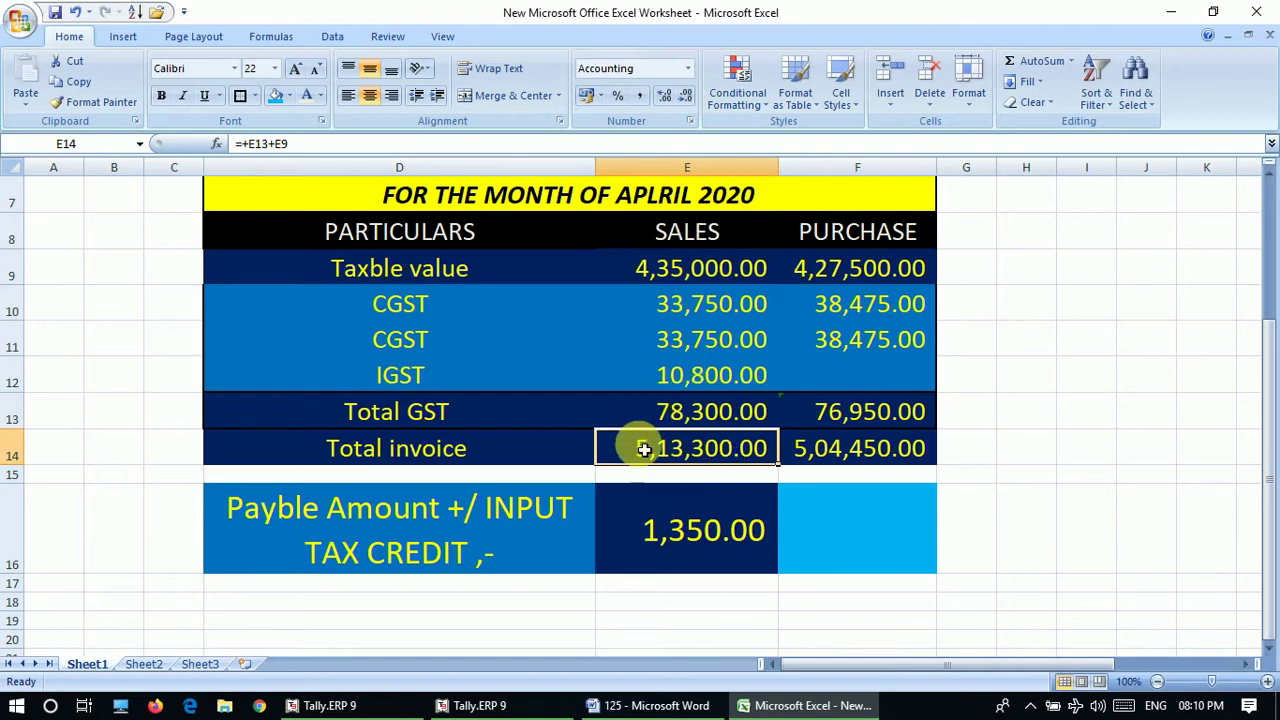
key("alt+Tab")
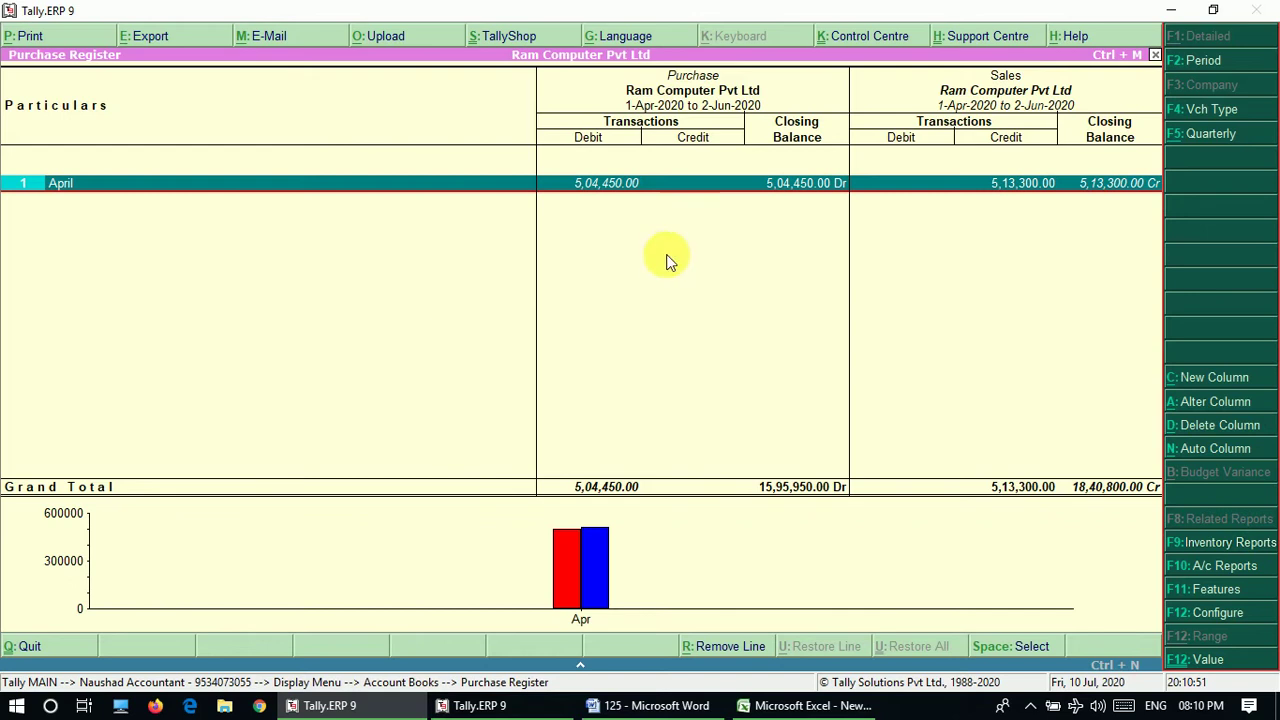
key("alt+Tab")
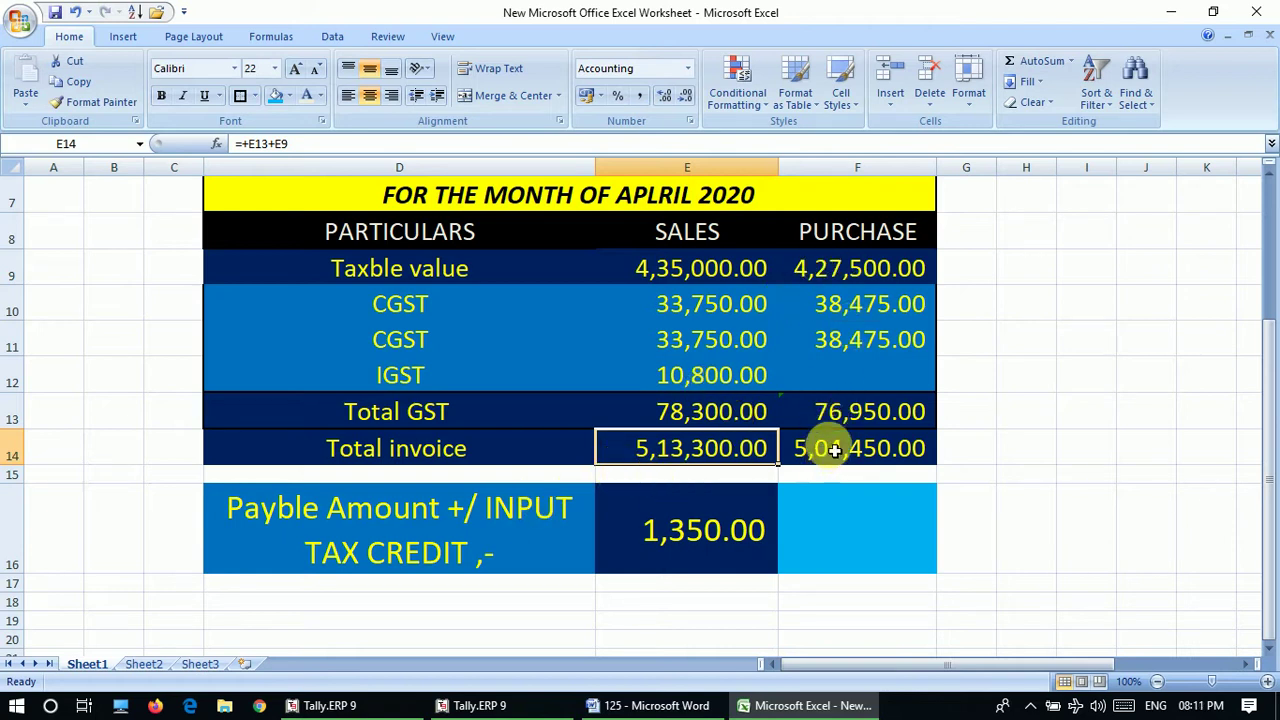
left_click(830, 413)
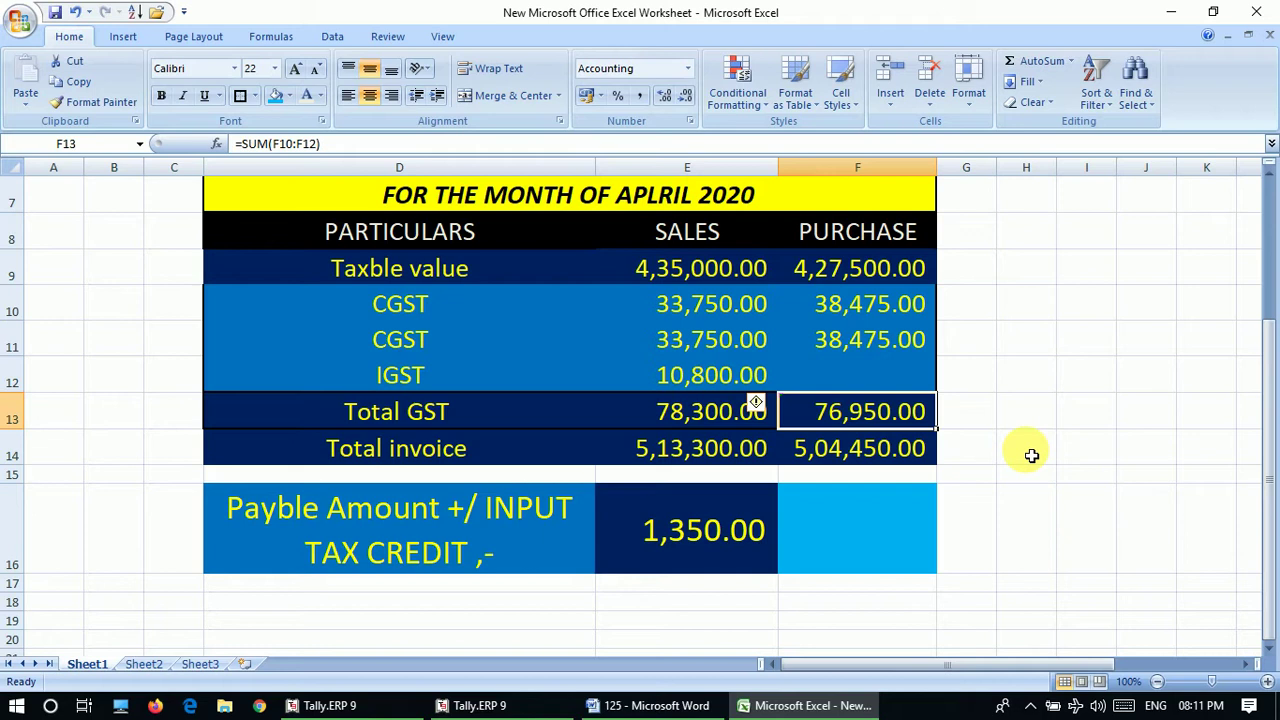
Return to Tally.ERP 9, leave the Purchase Register and go back to the Gateway of Tally with Balance Sheet selected
key("alt+Tab")
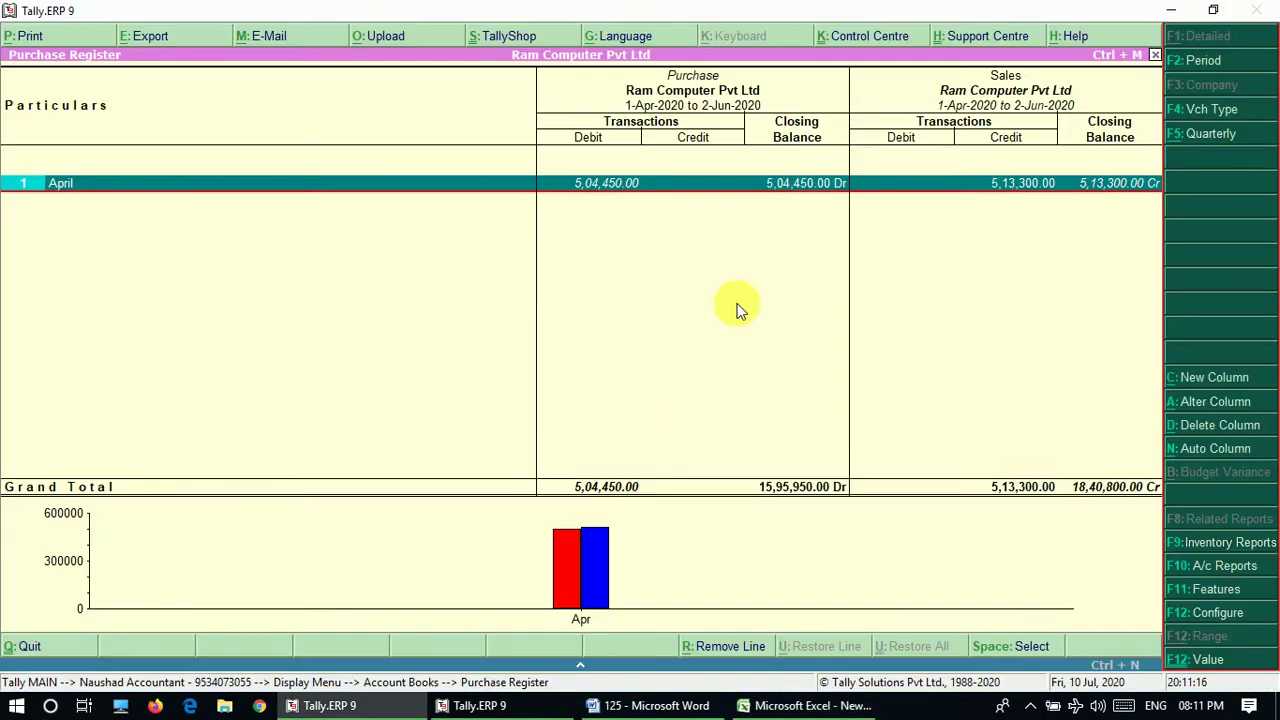
key("Escape")
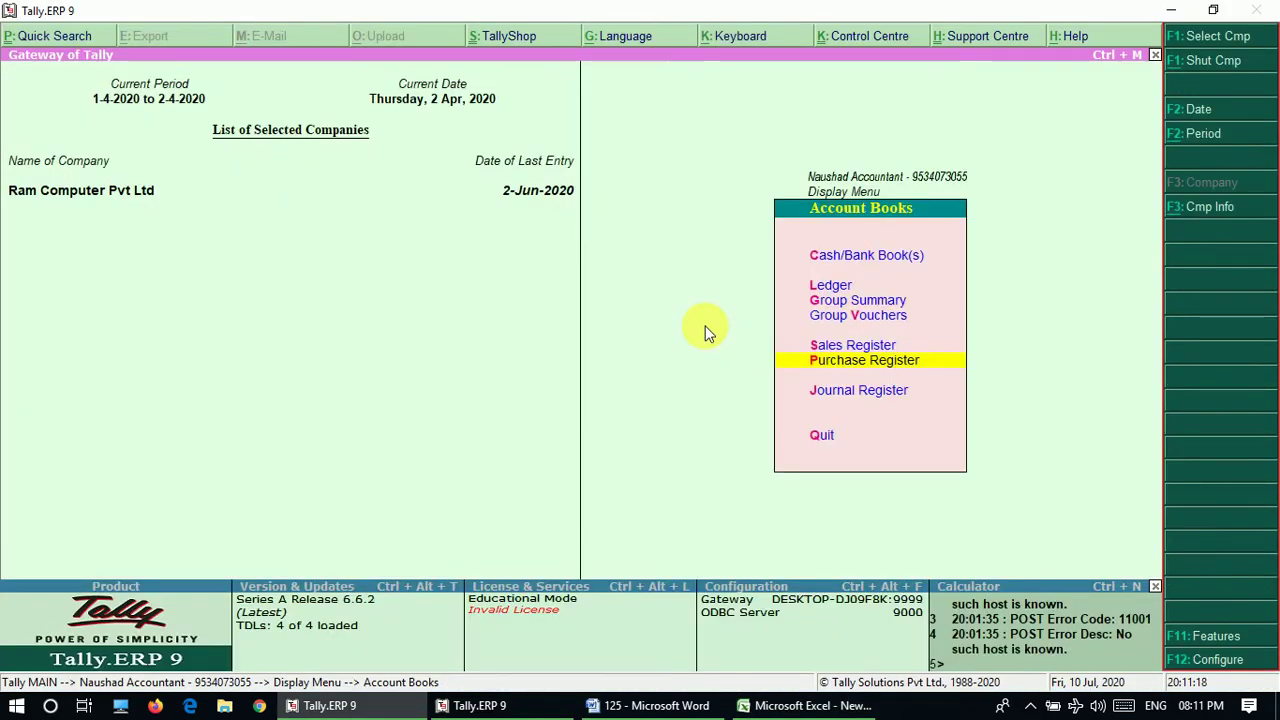
key("Escape")
key("Escape")
key("Up")
key("Up")
key("Up")
key("Up")
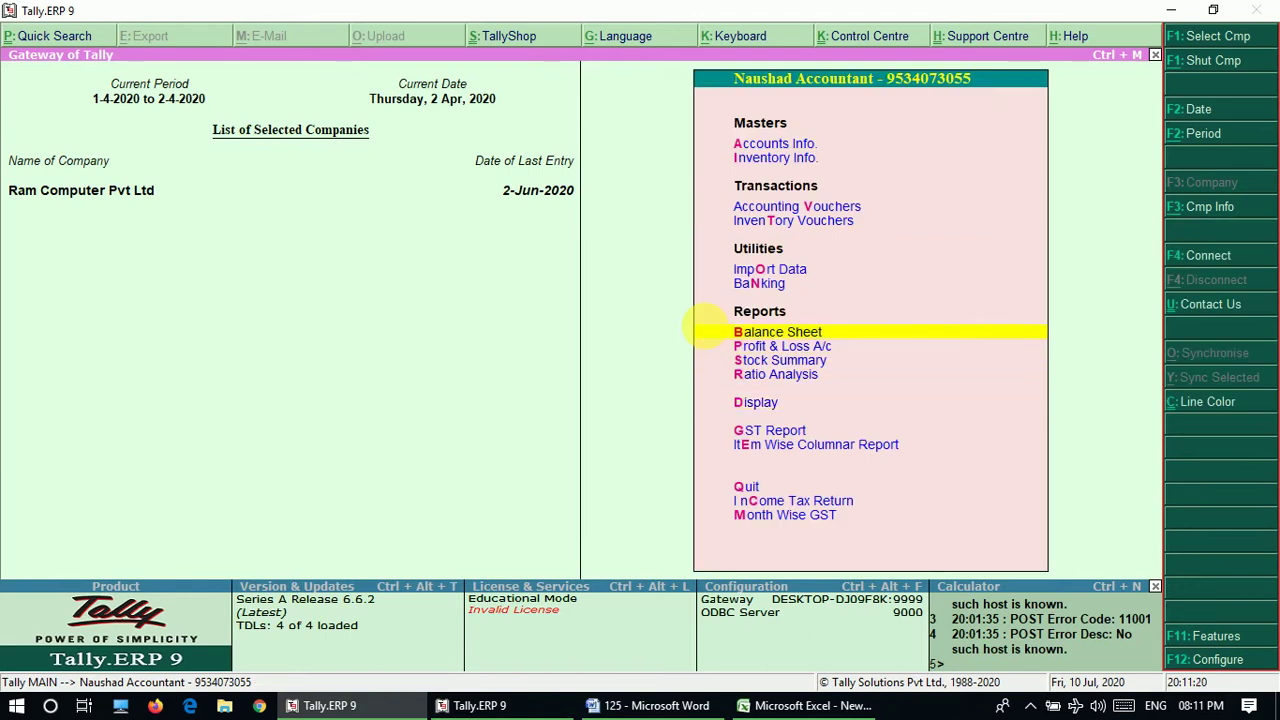
Open the Duties & Taxes group under the Balance Sheet's Current Liabilities and display it monthly
key("Return")
key("Down")
key("Down")
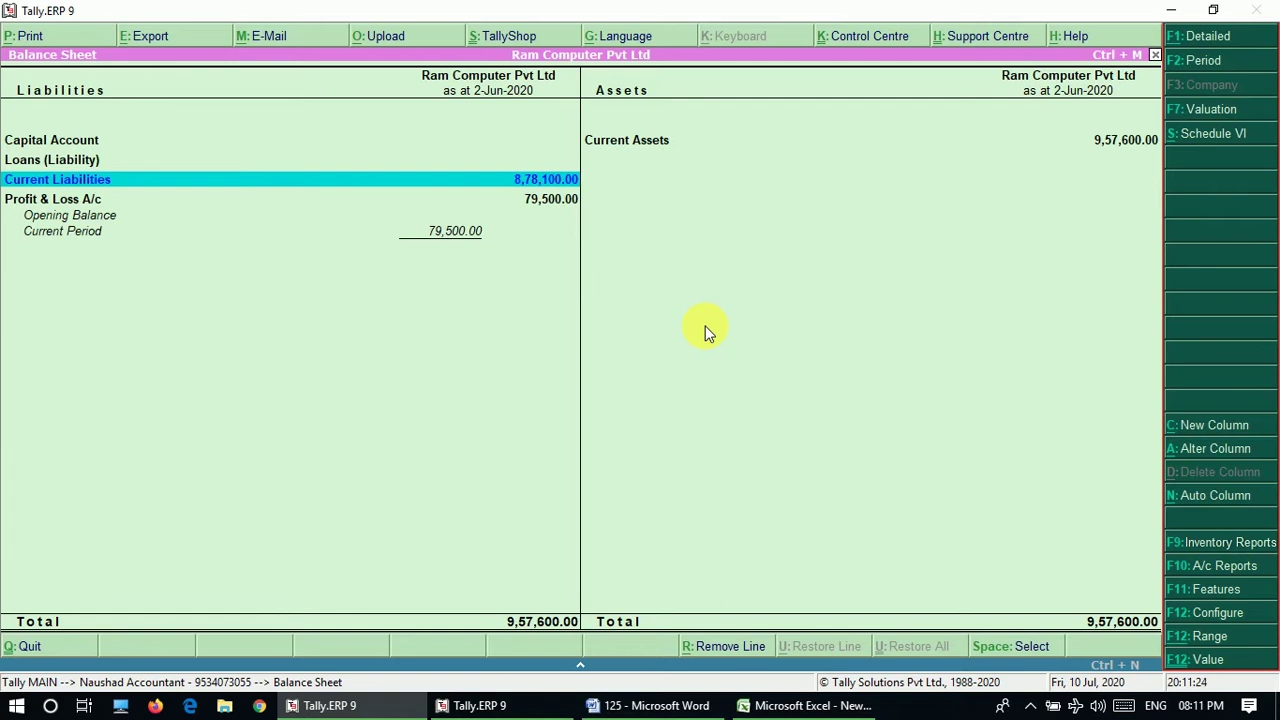
key("Return")
key("Return")
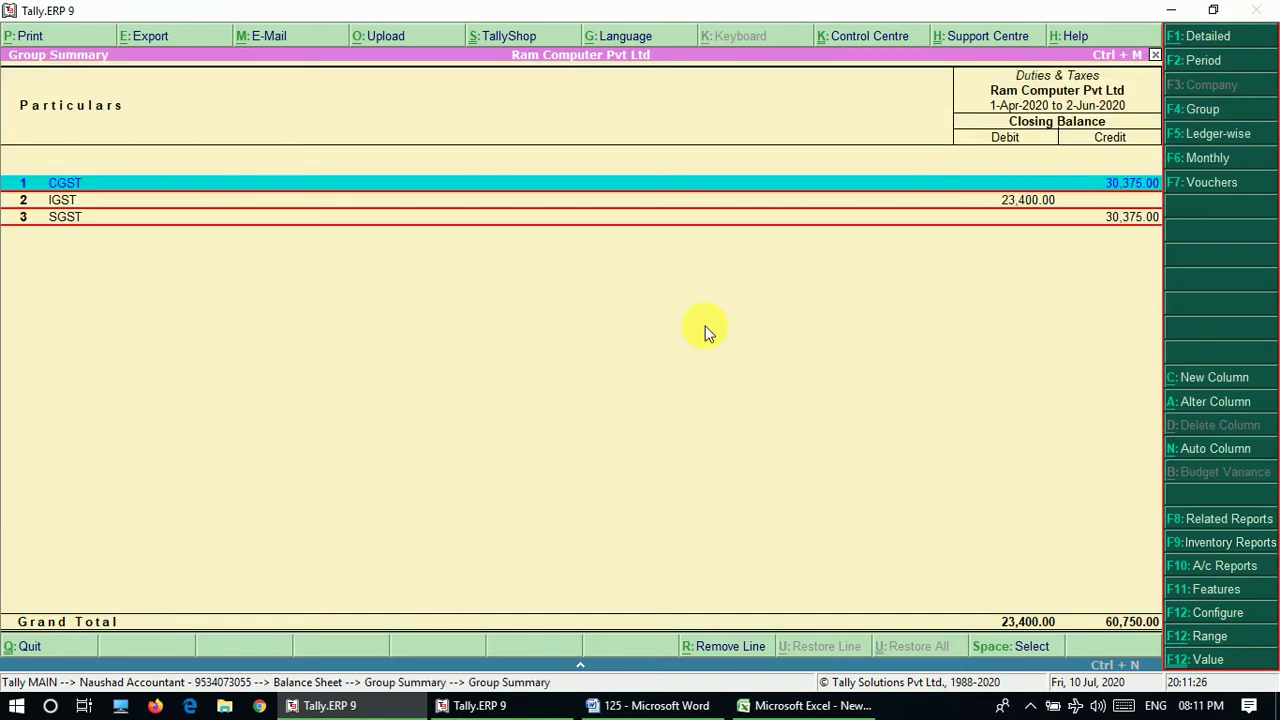
left_click(1222, 160)
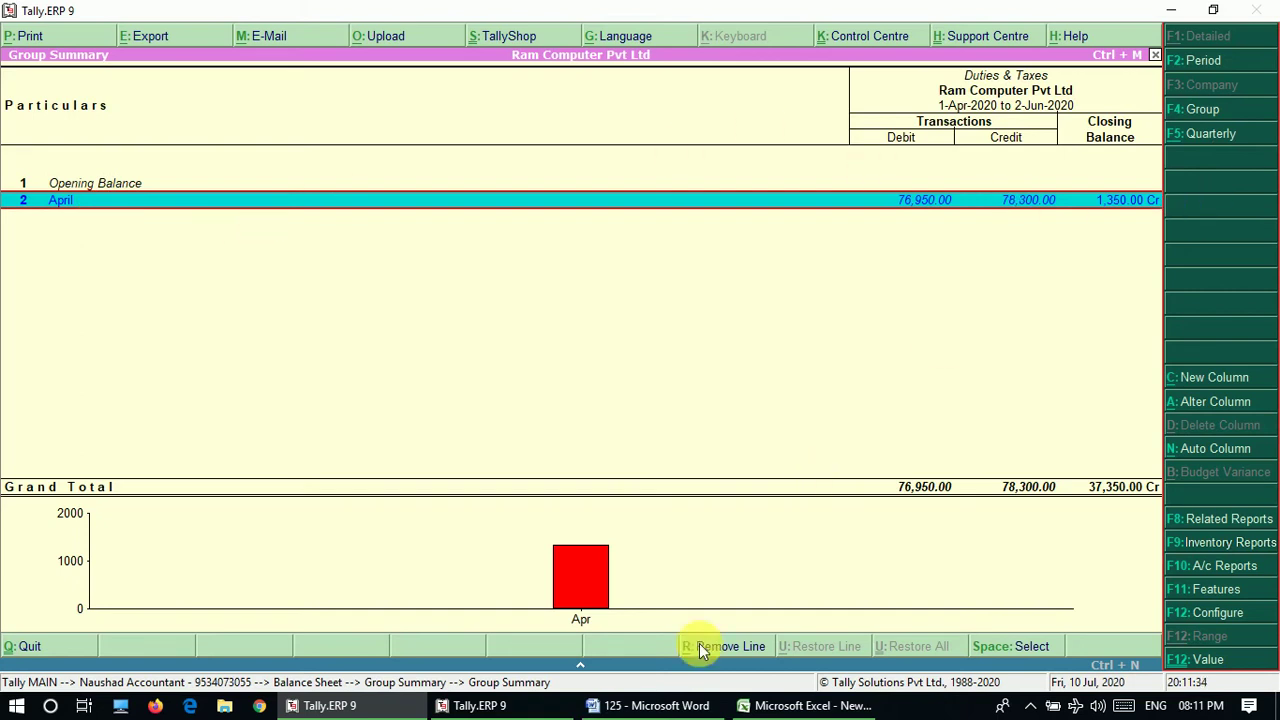
Compare the payable GST amount in cell E16 of the Excel worksheet with the April tax balance in Tally
left_click(775, 706)
left_click(690, 530)
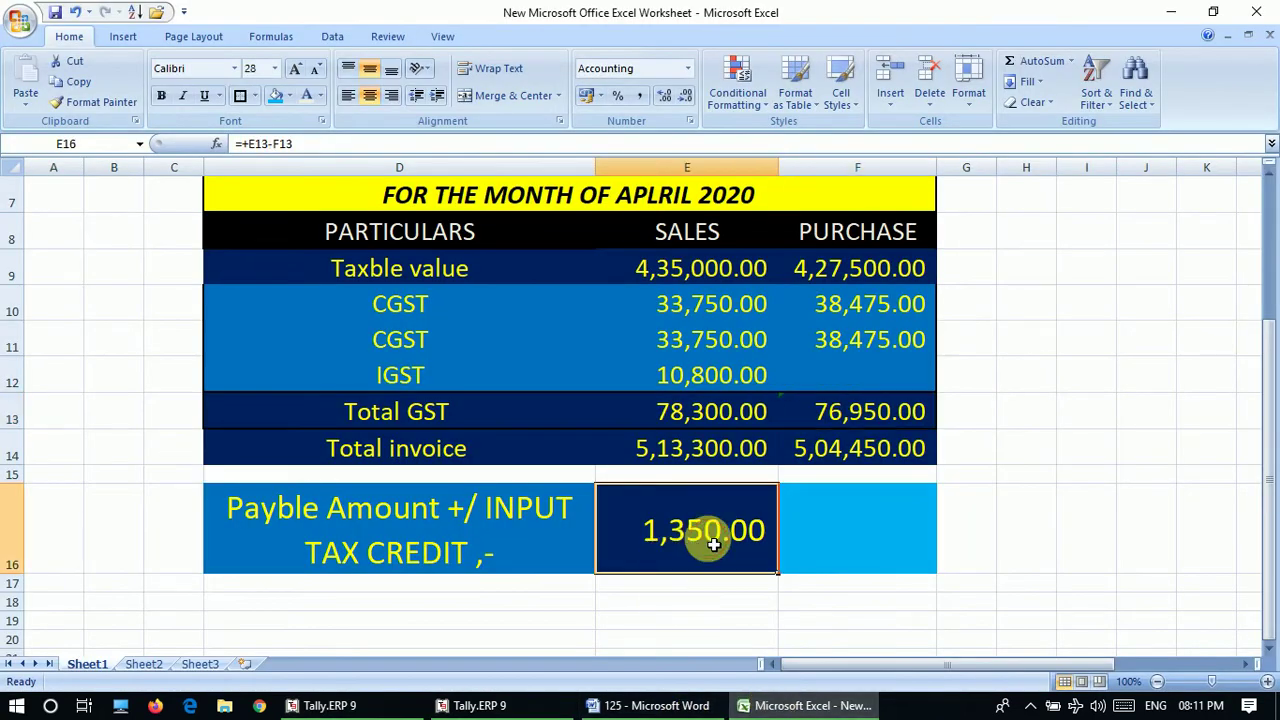
left_click(318, 706)
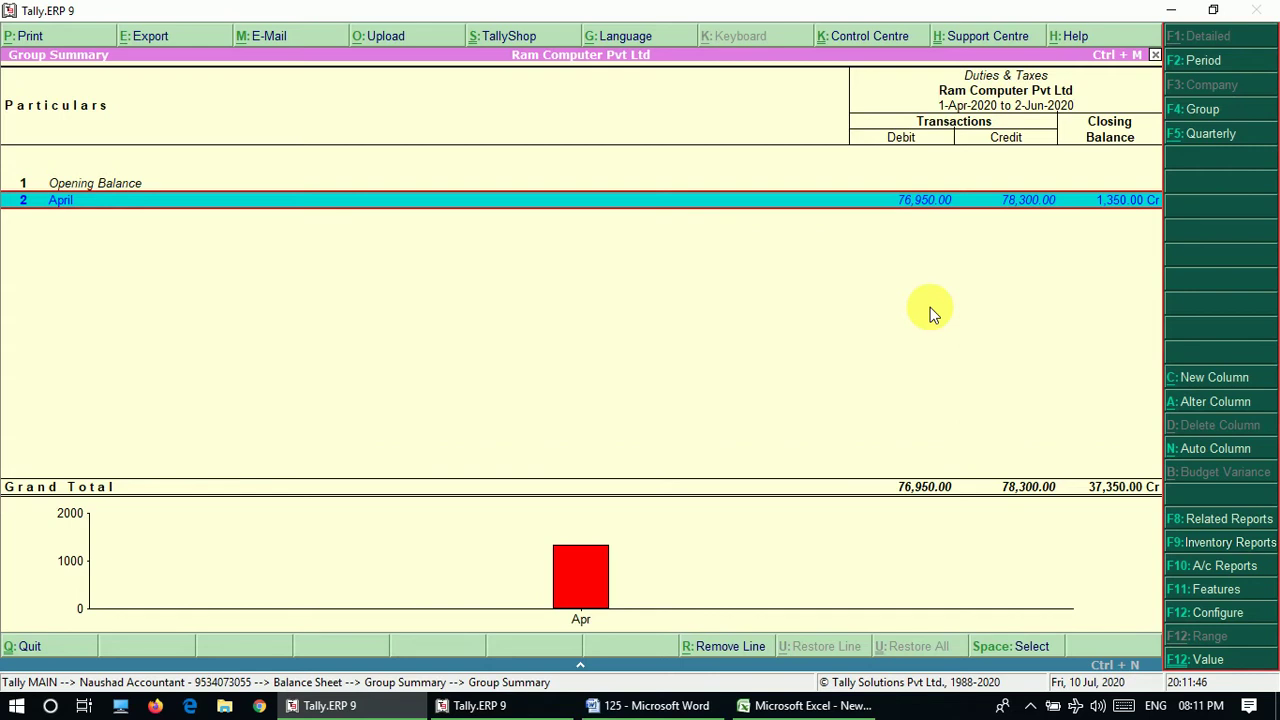
Leave the group summary and bring up the GST Reports list under Statutory Reports
key("Escape")
key("Escape")
key("Escape")
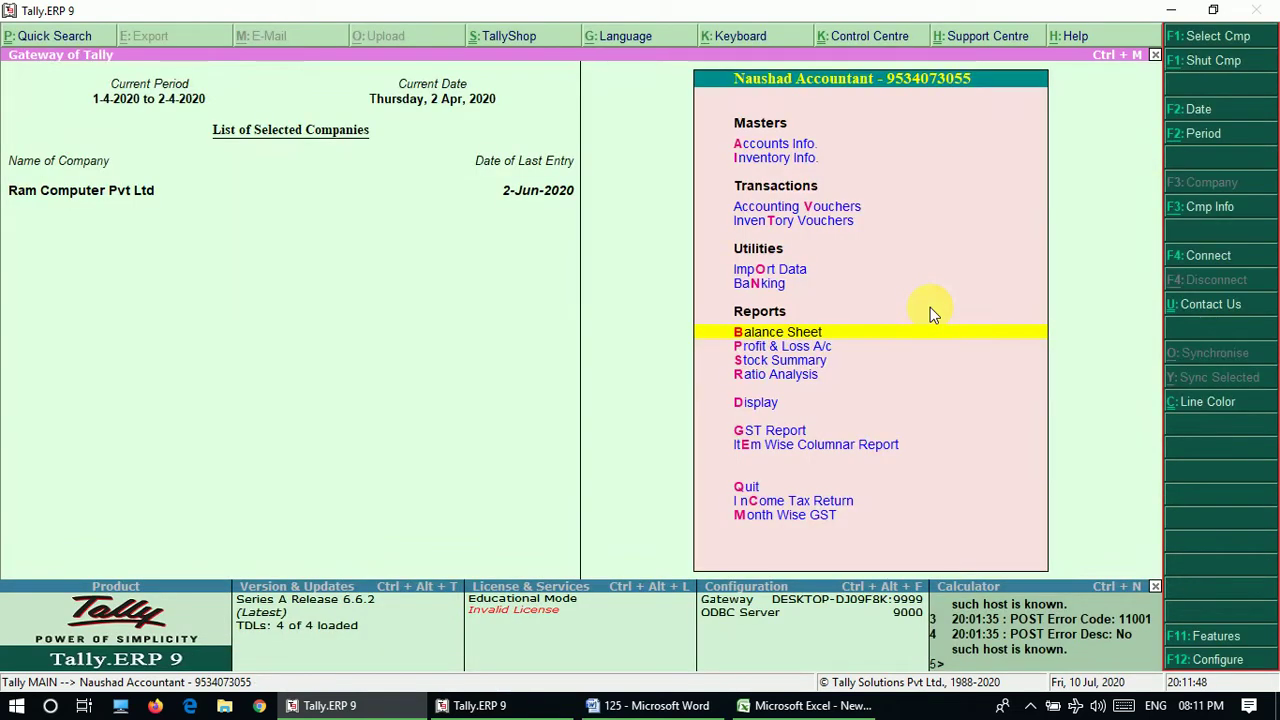
key("Down")
key("Down")
key("Down")
key("Down")
key("Down")
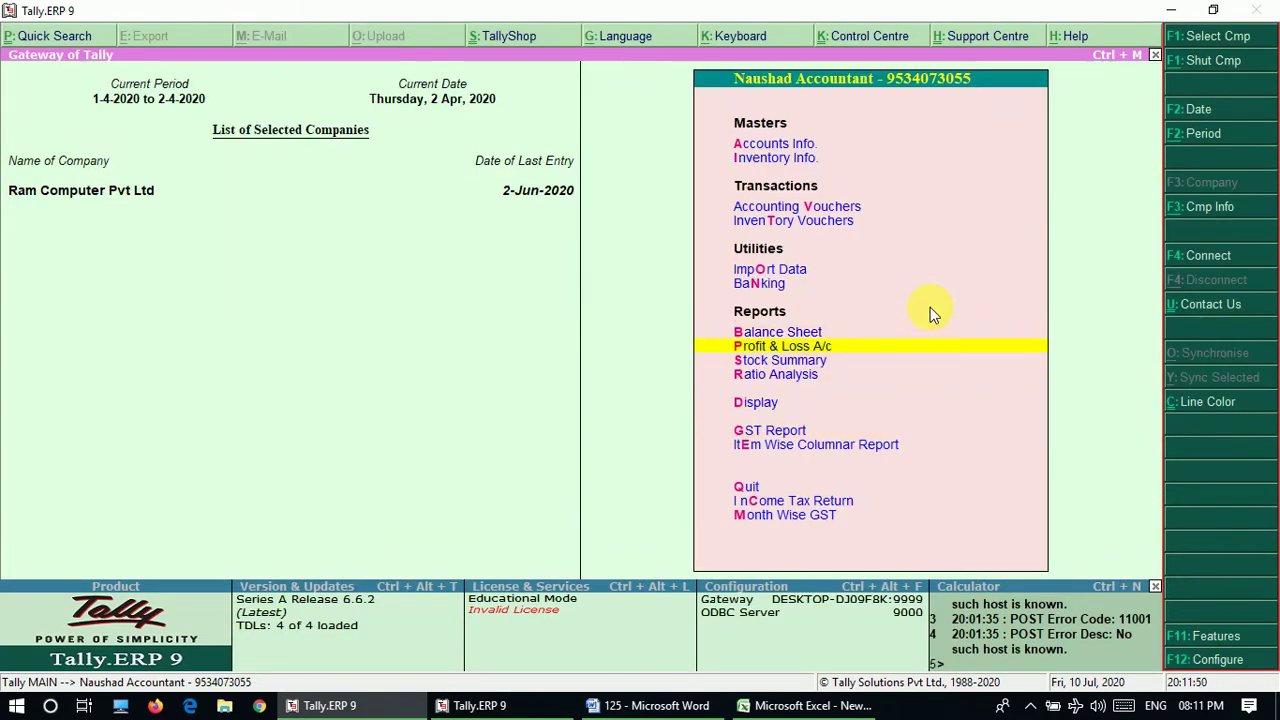
key("Up")
key("d")
key("u")
key("Return")
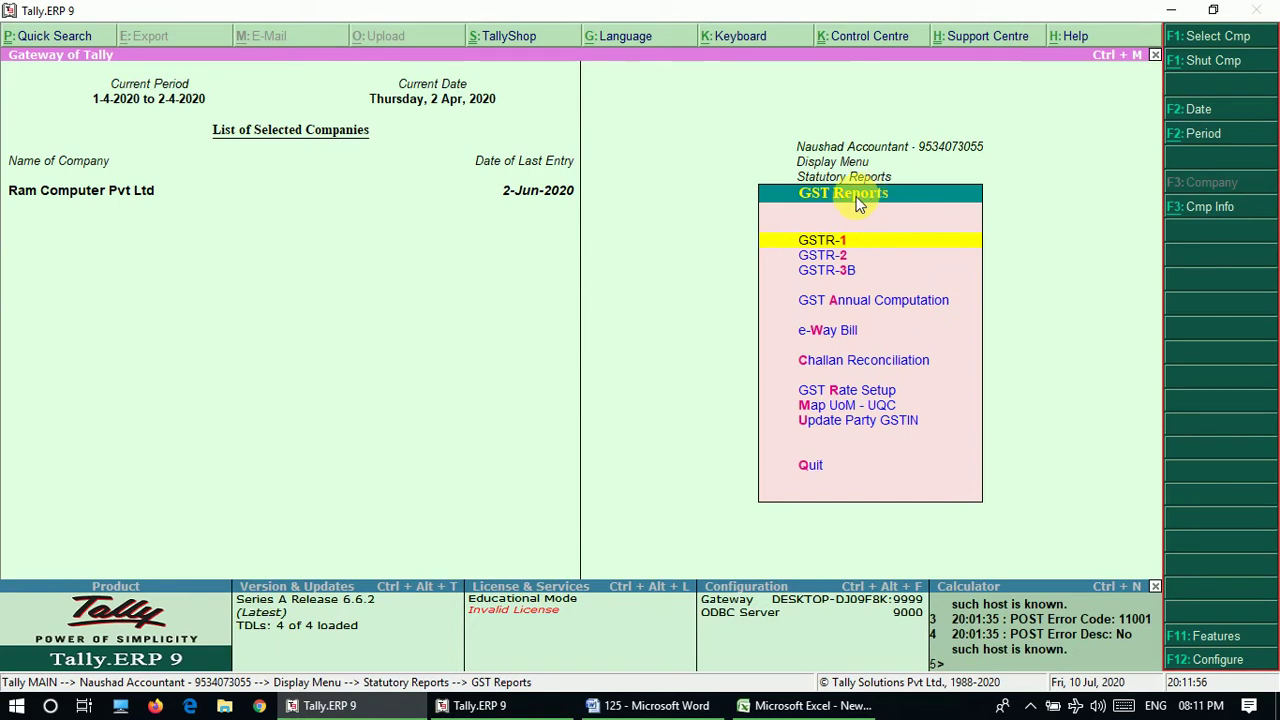
Review the GST return topics in the Word document 125 and open the GSTR-1 report in Tally.ERP 9
left_click(660, 705)
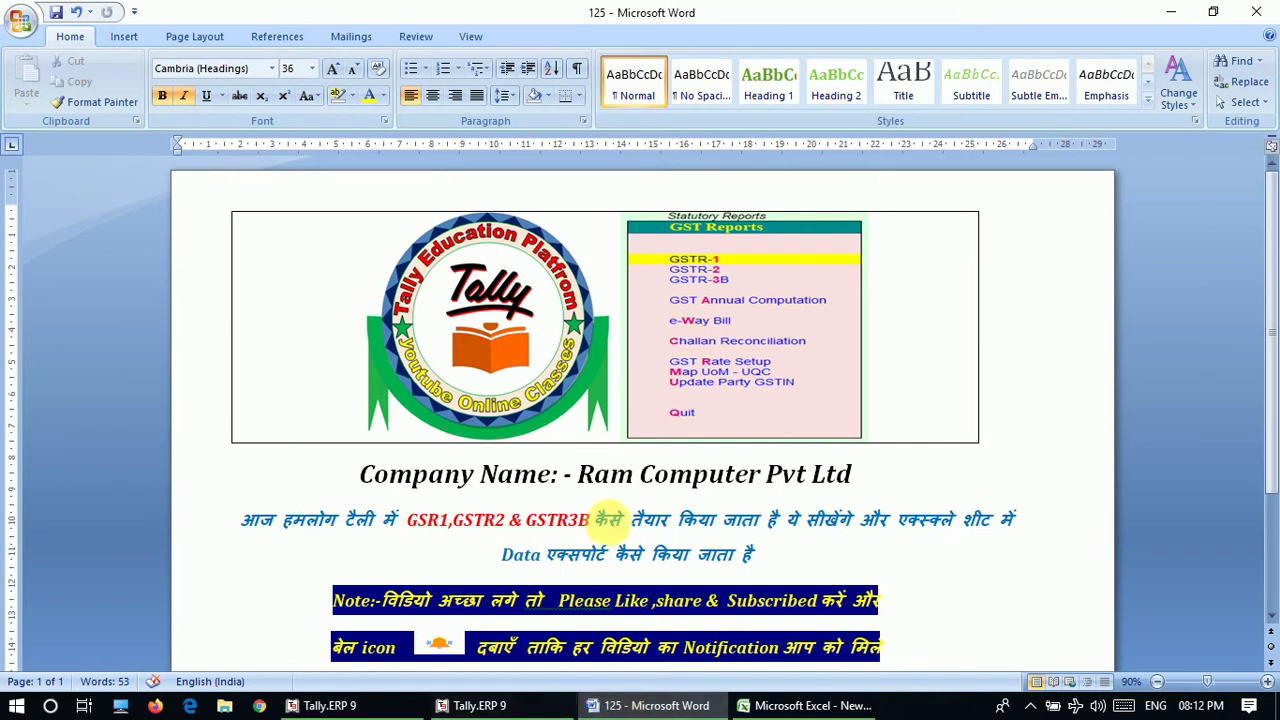
left_click(340, 705)
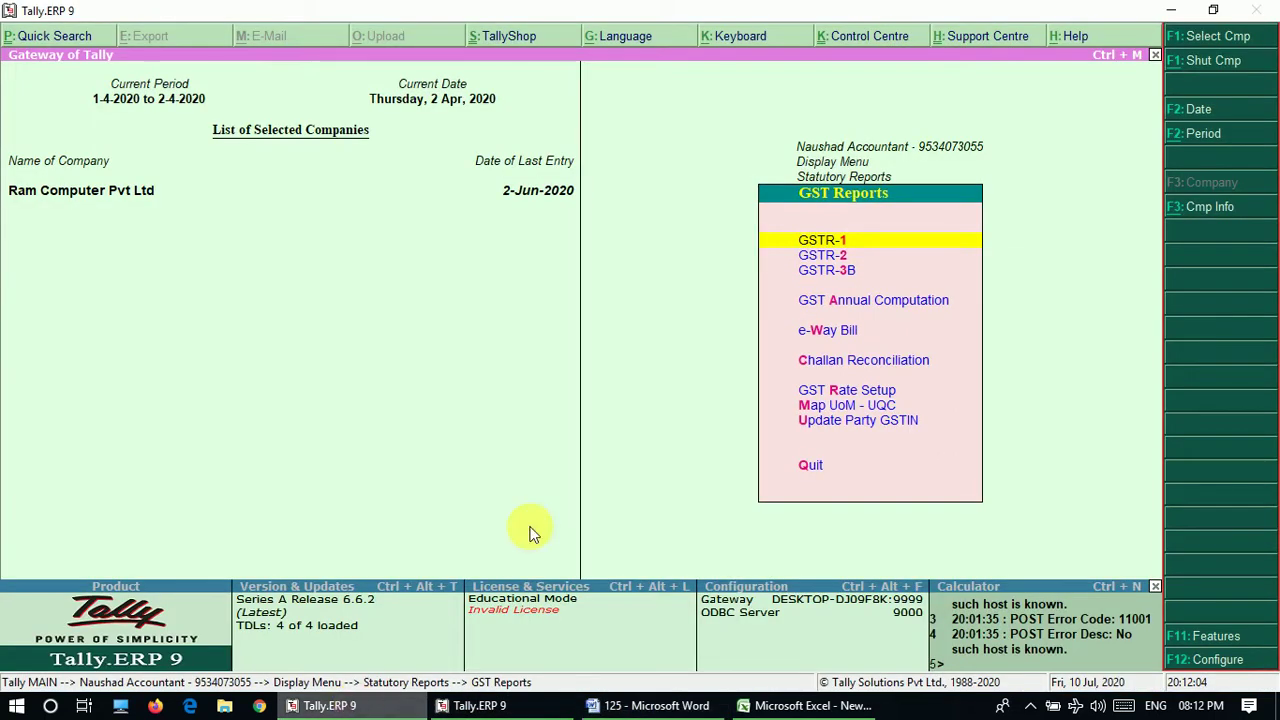
key("Return")
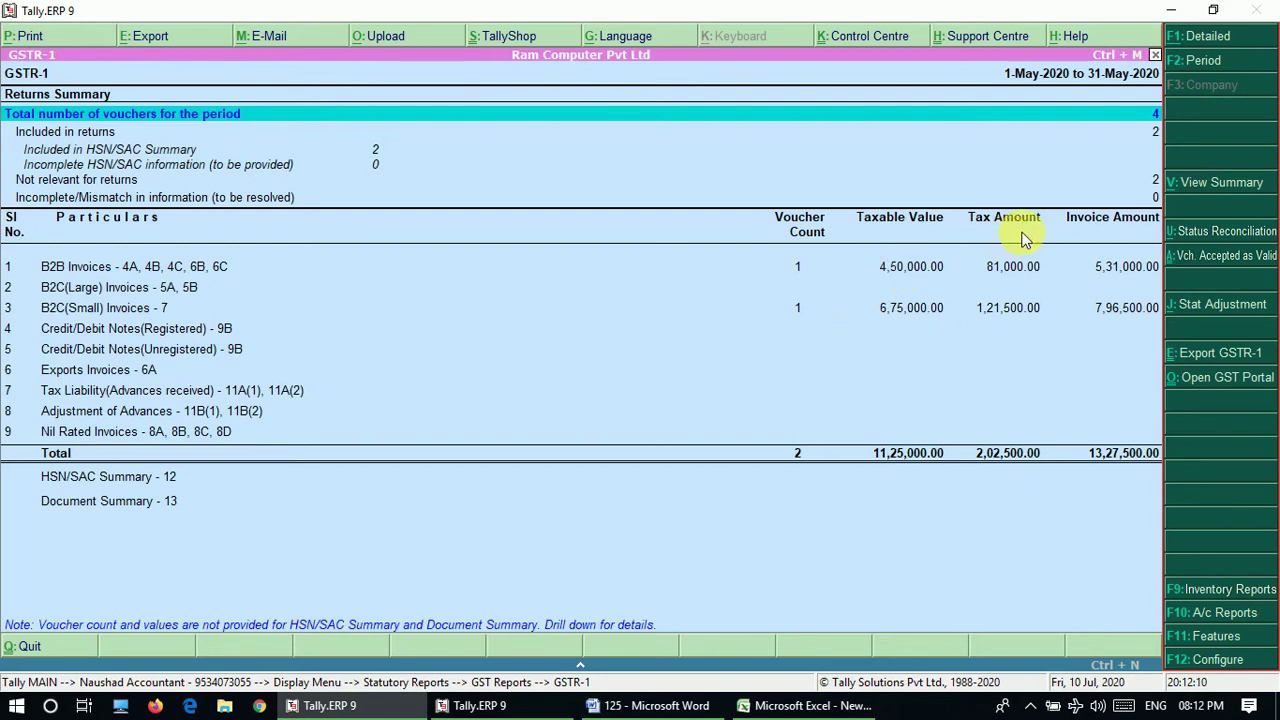
Set the GSTR-1 report period from 1-4-2020 to 2-4-2020
key("F2")
type("1.")
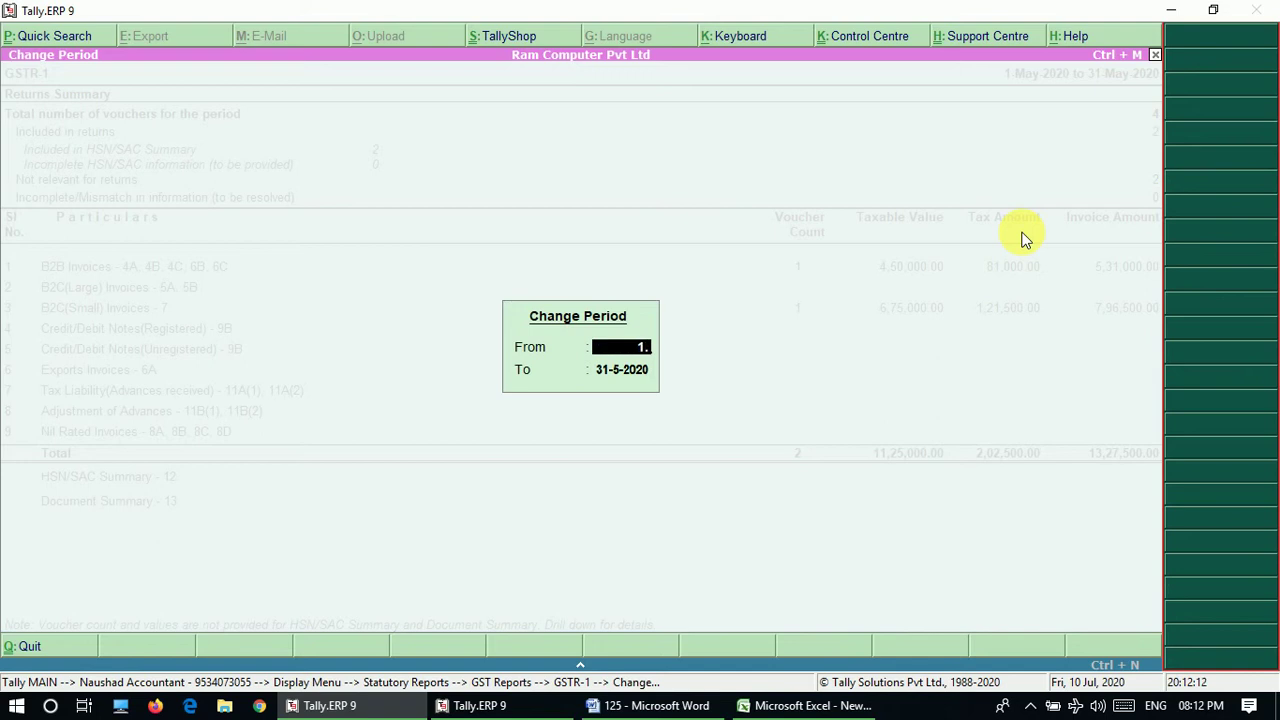
type("4")
key("Return")
type("20.")
key("BackSpace")
key("BackSpace")
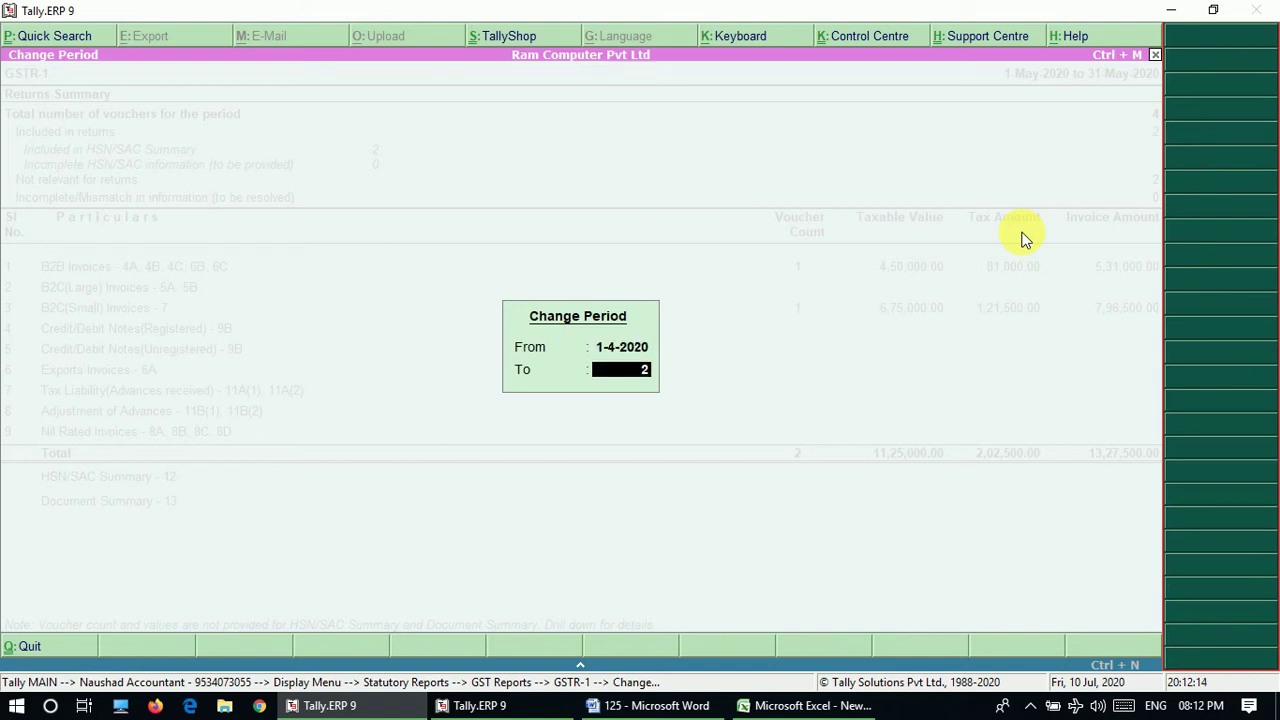
type("2.2-4-20")
key("Return")
Compare the total taxable value of the April GSTR-1 report with the sales taxable value in Excel cell E9
key("Down")
key("Down")
key("Down")
key("Down")
key("Down")
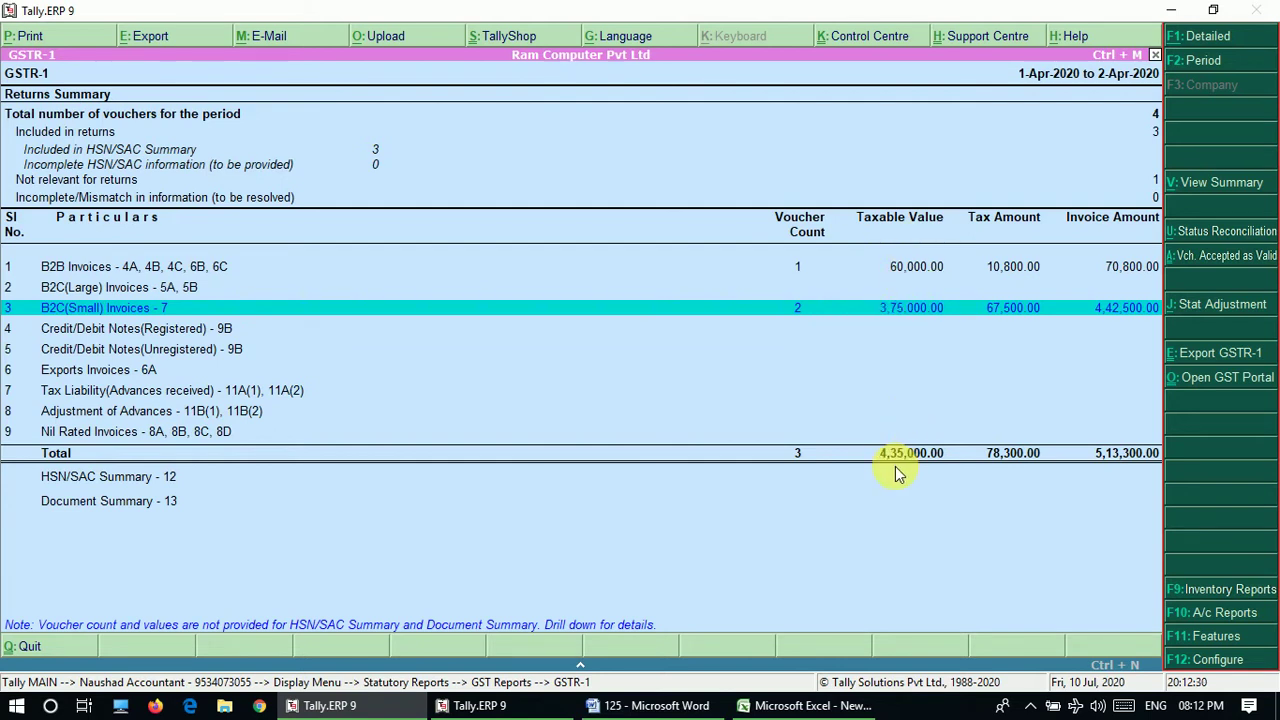
key("alt+Tab")
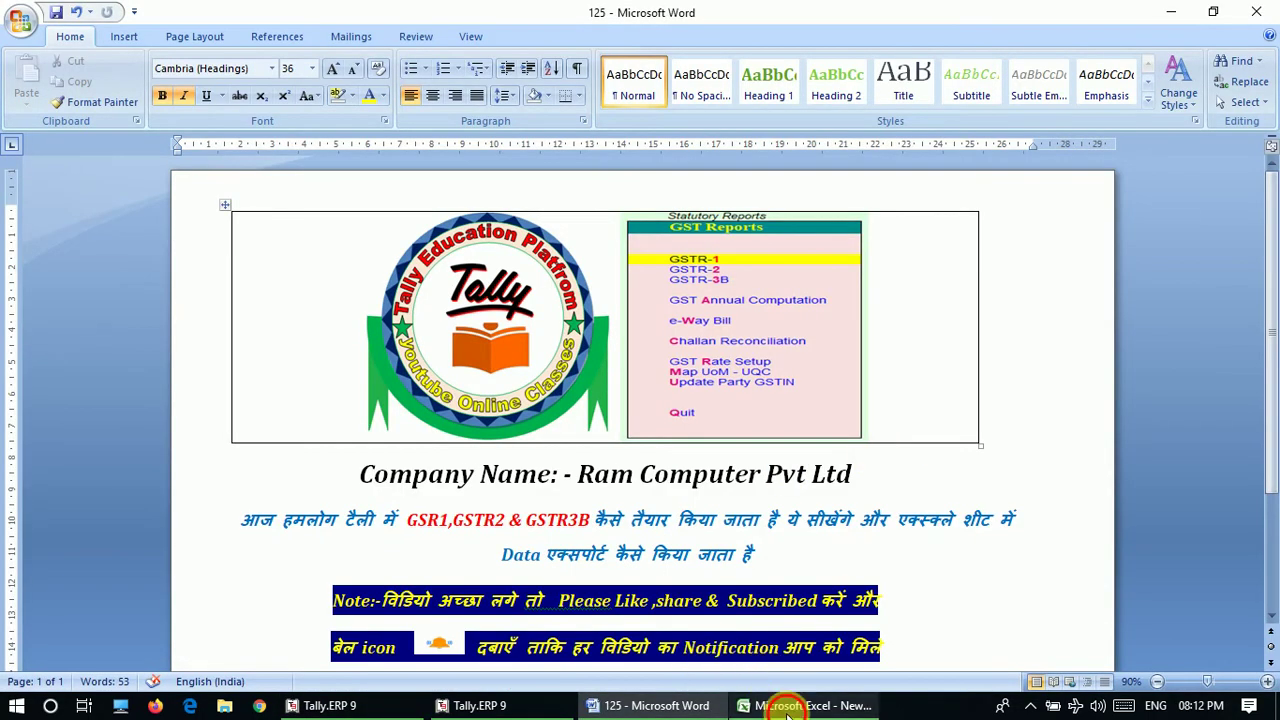
left_click(785, 707)
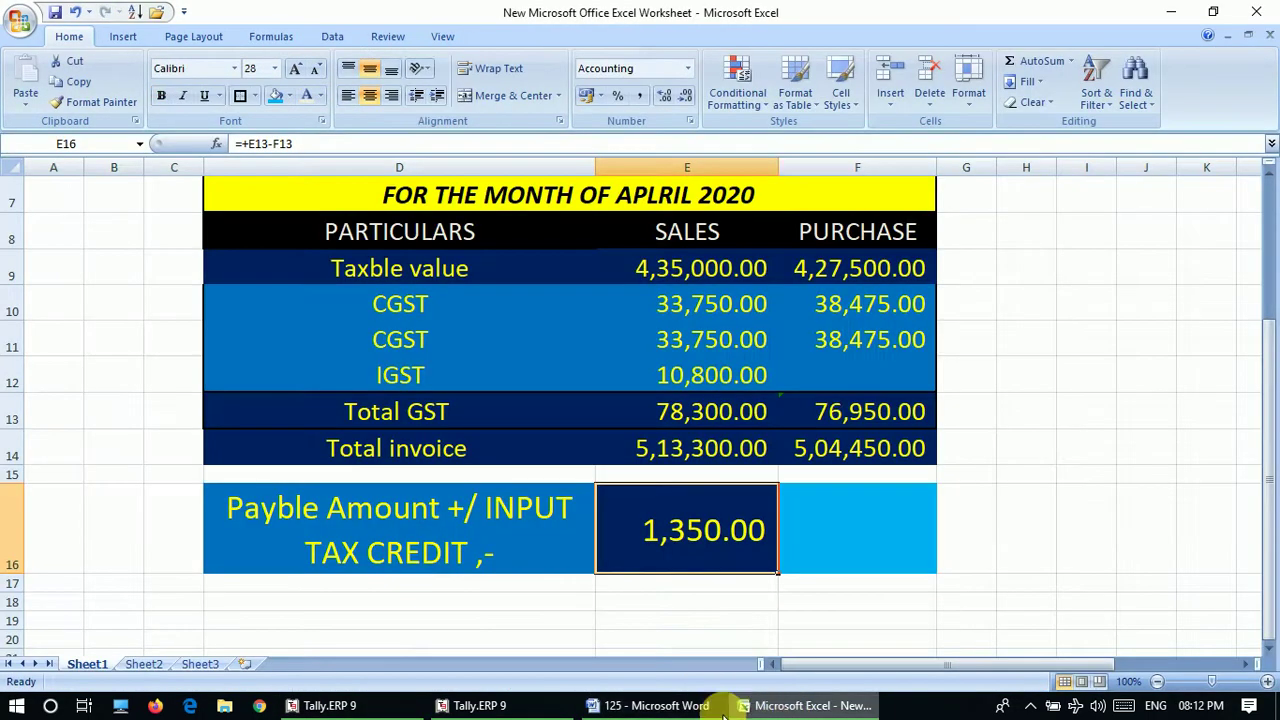
left_click(650, 268)
key("alt+Tab")
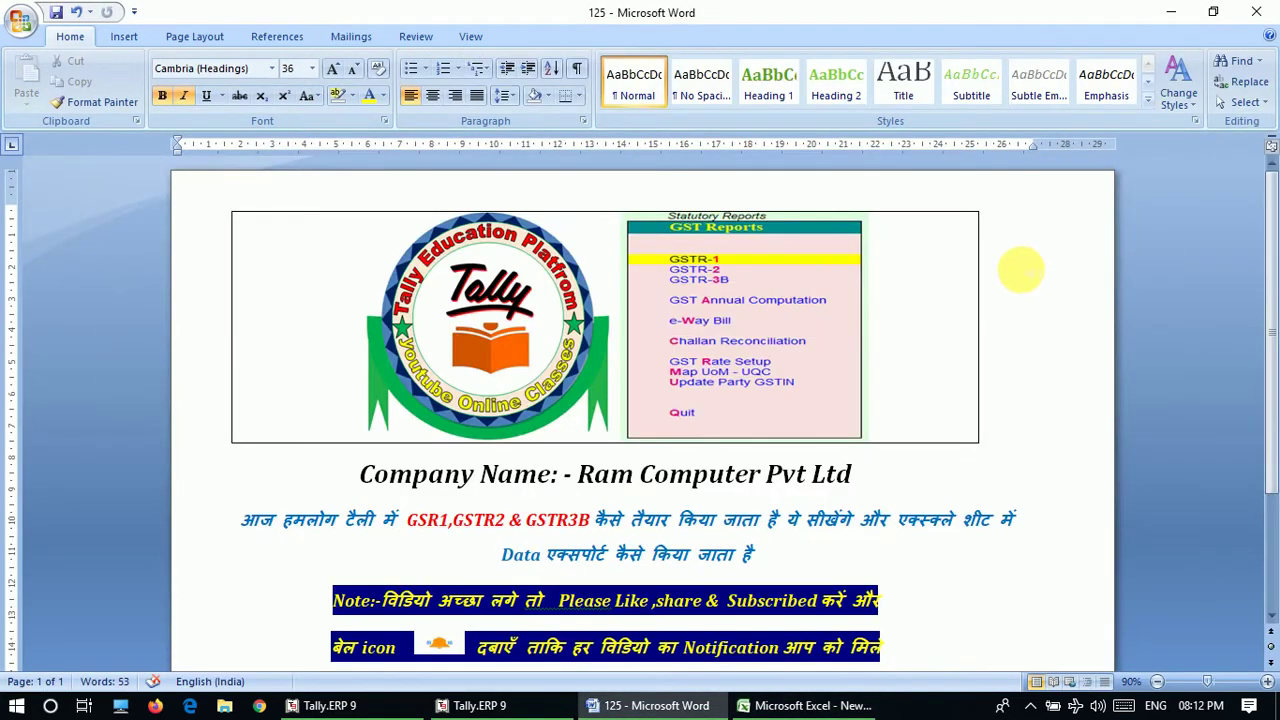
key("alt+Tab")
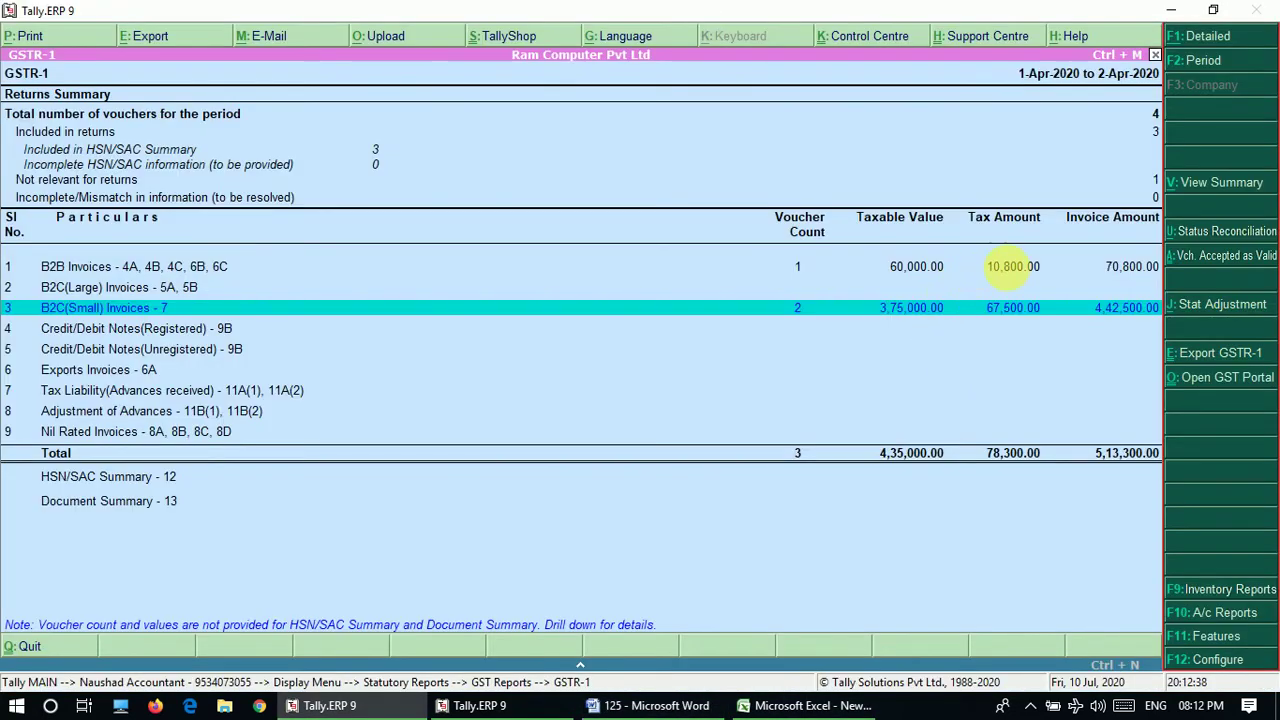
Check the B2B and B2C(Small) tax amounts in GSTR-1 against the sales Total GST and Total invoice in Excel cells E13 and E14
left_click(1012, 267)
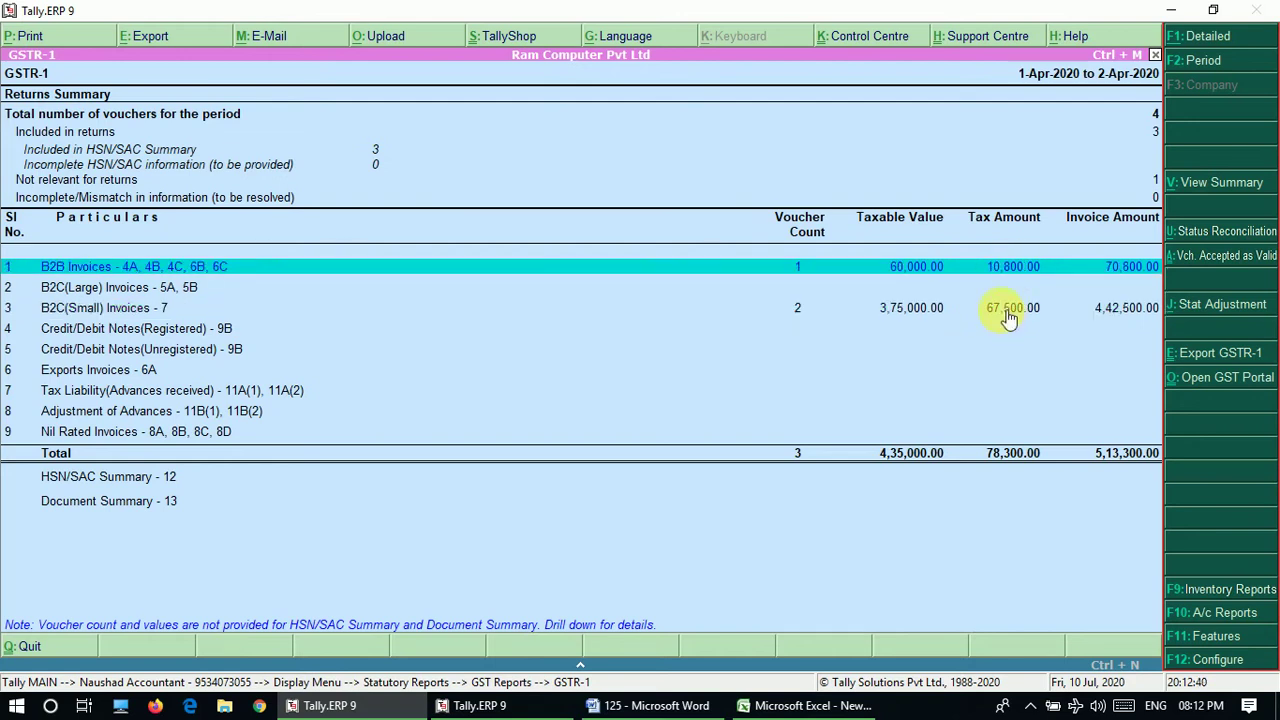
left_click(1008, 310)
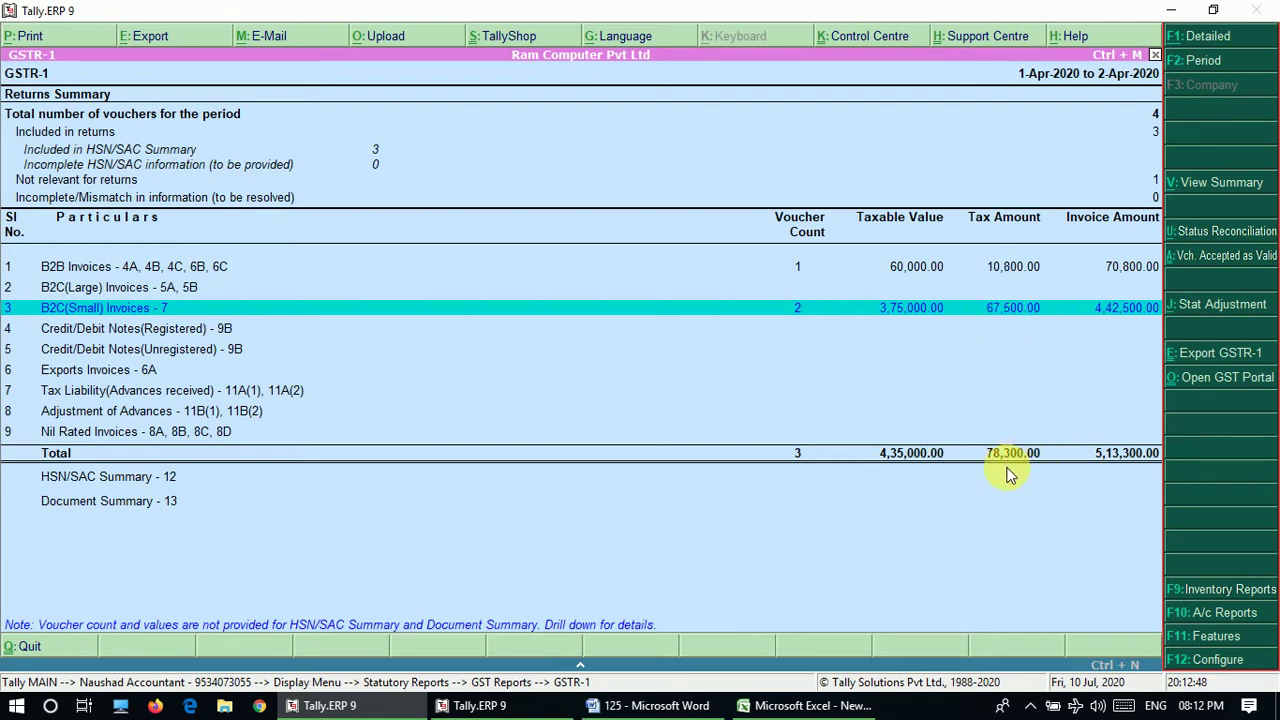
key("alt+Tab")
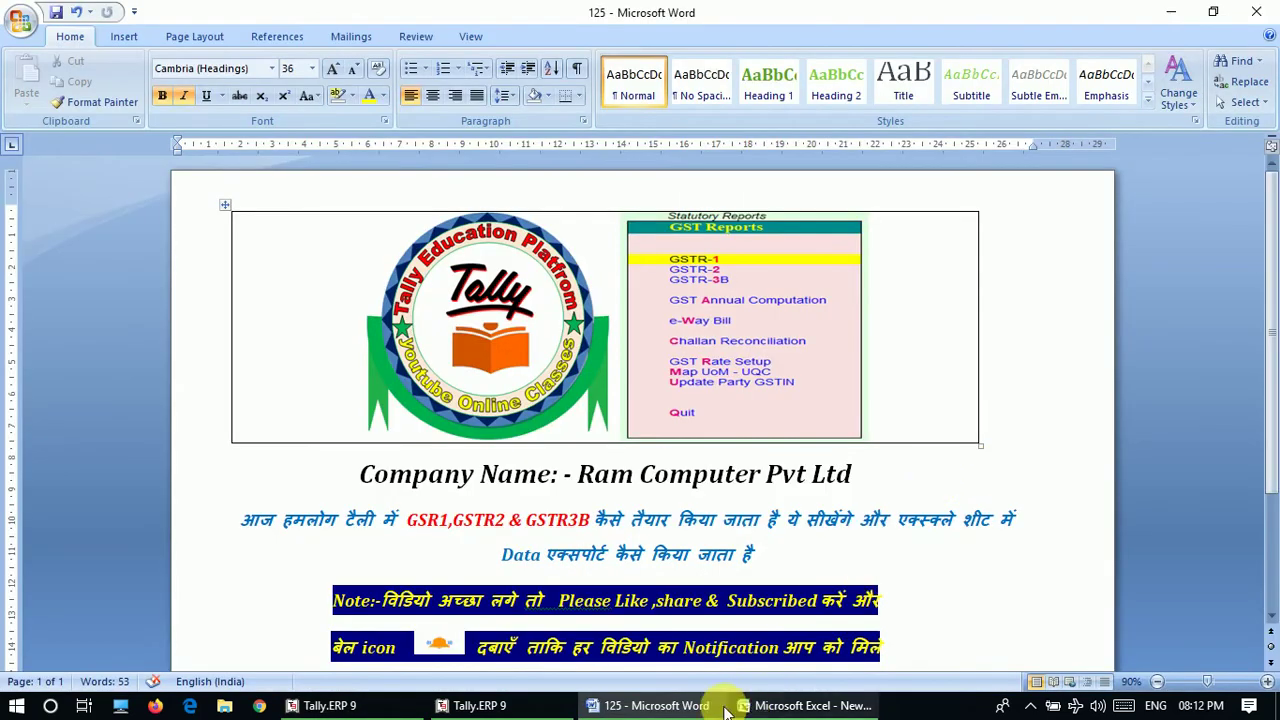
left_click(479, 705)
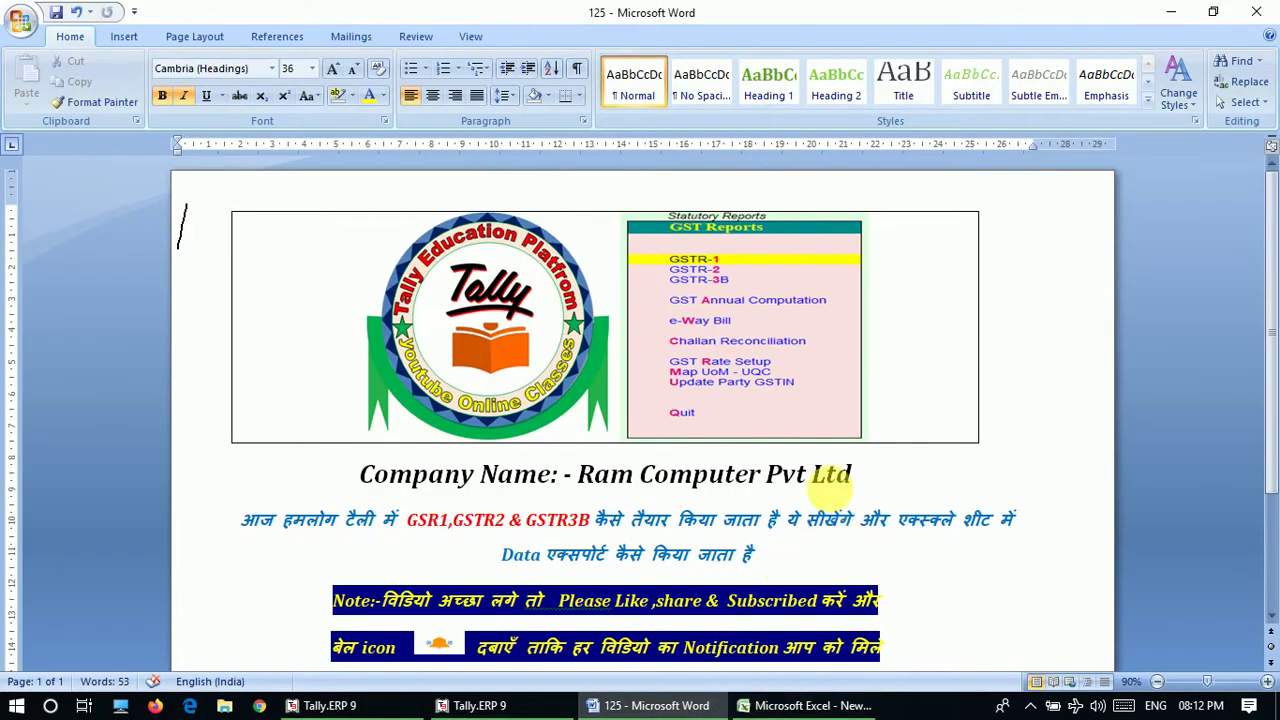
left_click(805, 705)
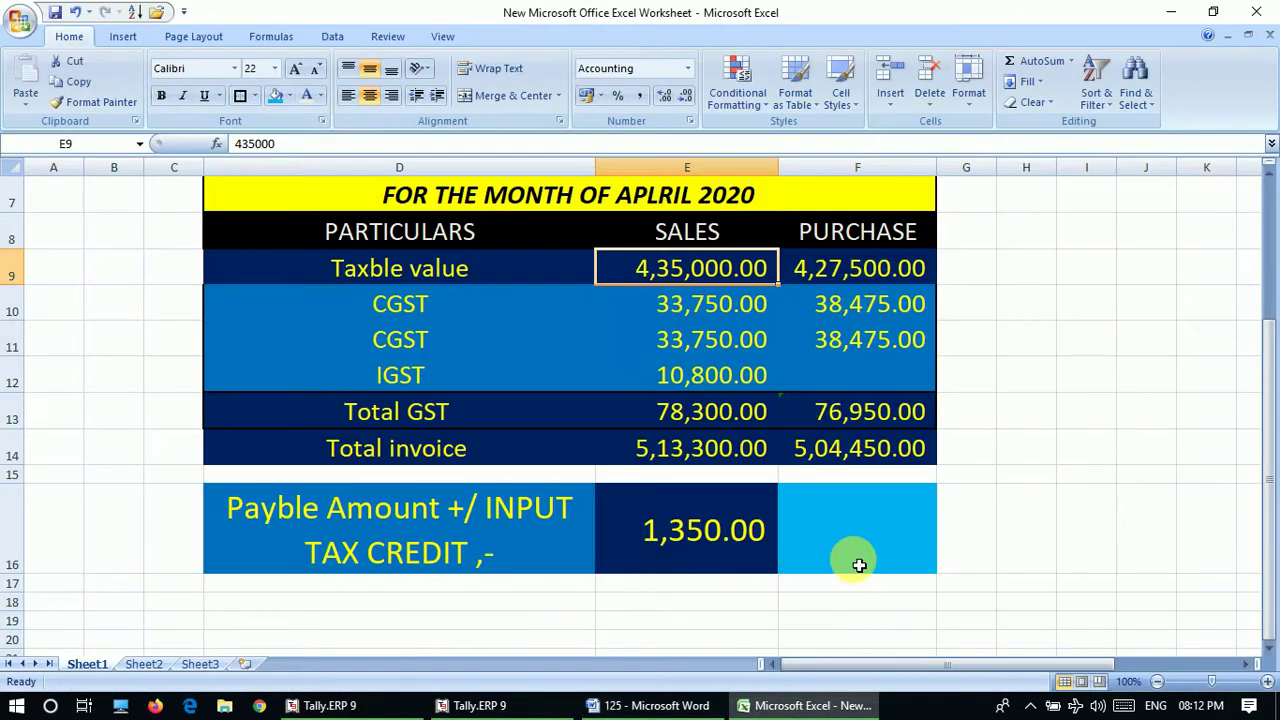
left_click(728, 410)
left_click(720, 452)
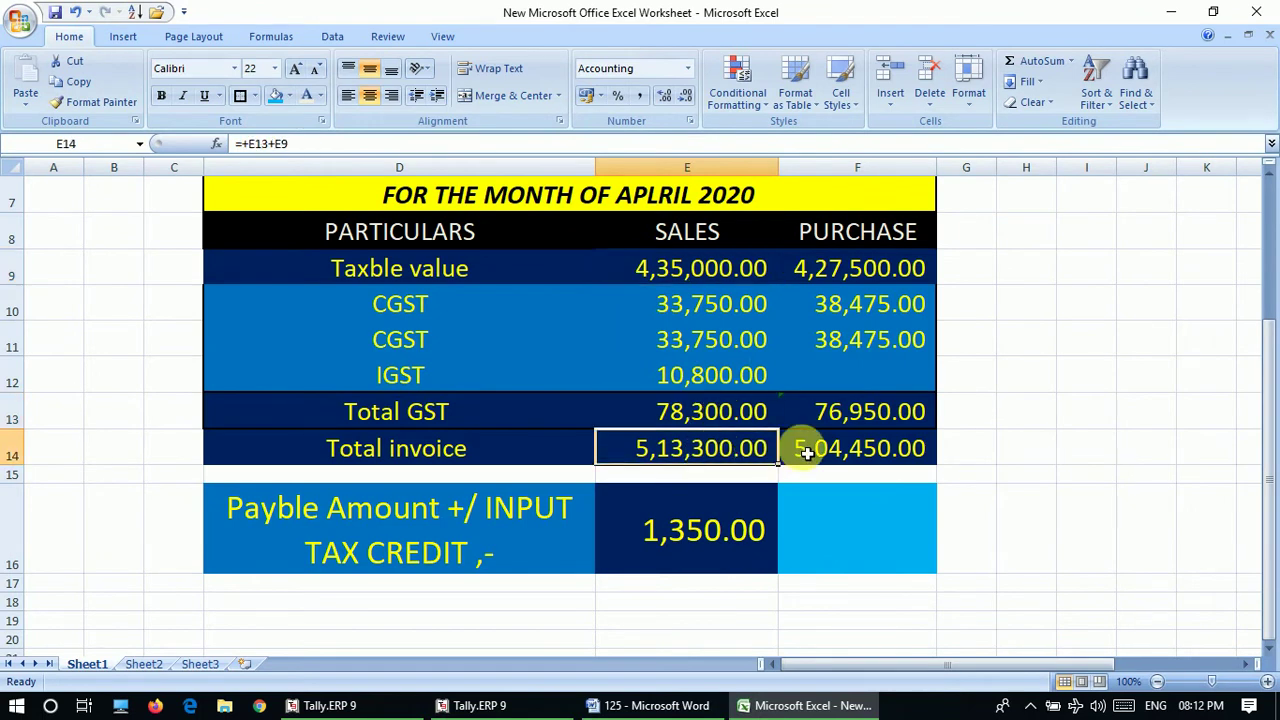
Recheck the GSTR-1 totals against the Excel sales column and return to the GSTR-1 report in Tally.ERP 9
key("alt+Tab")
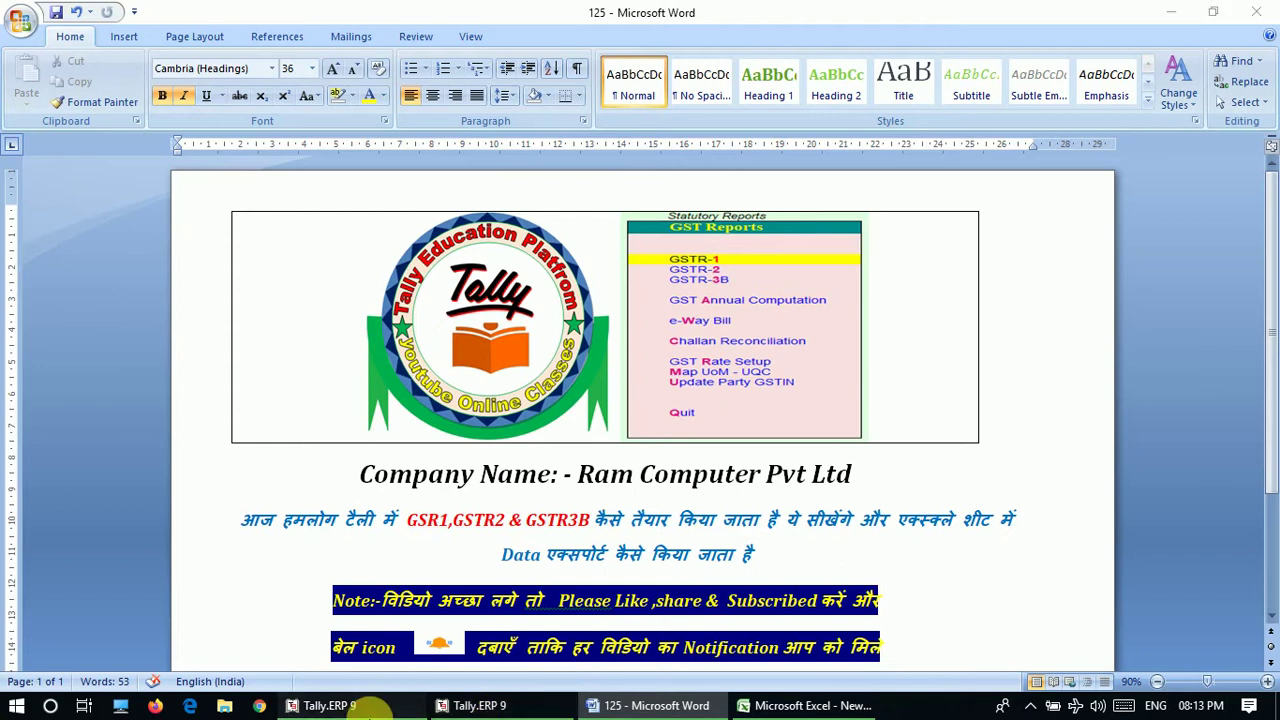
left_click(330, 705)
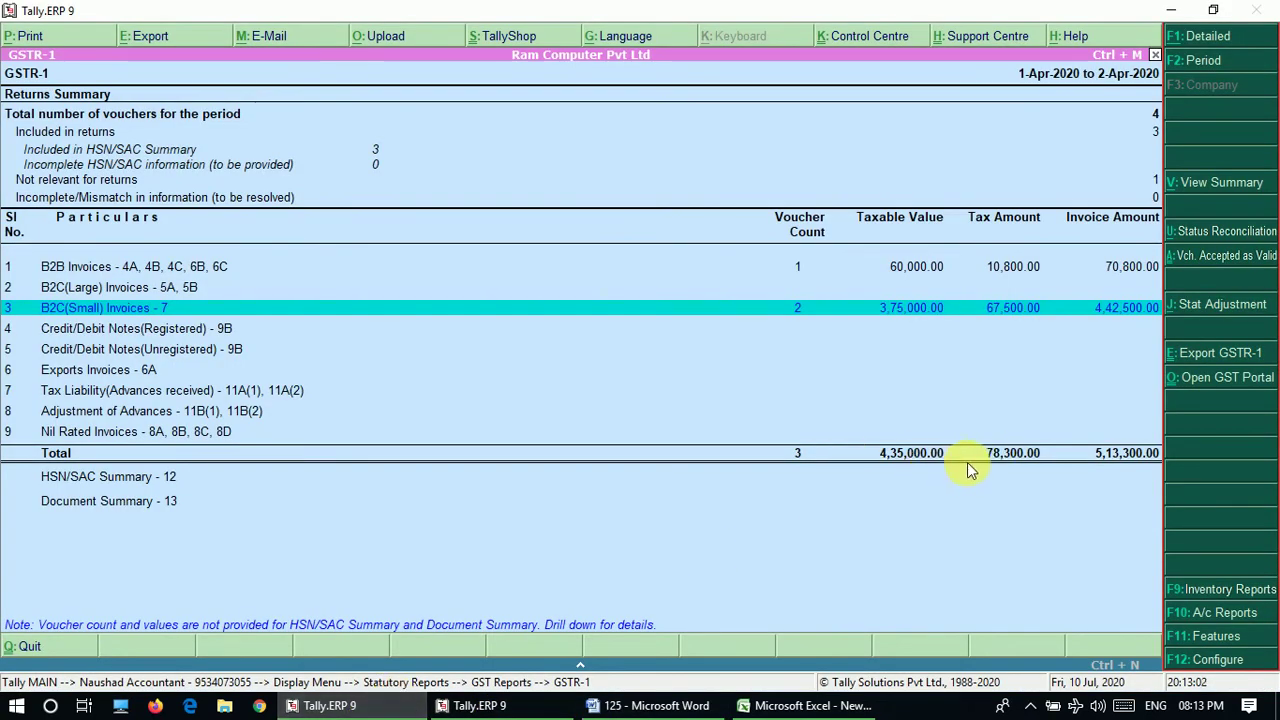
key("alt+Tab")
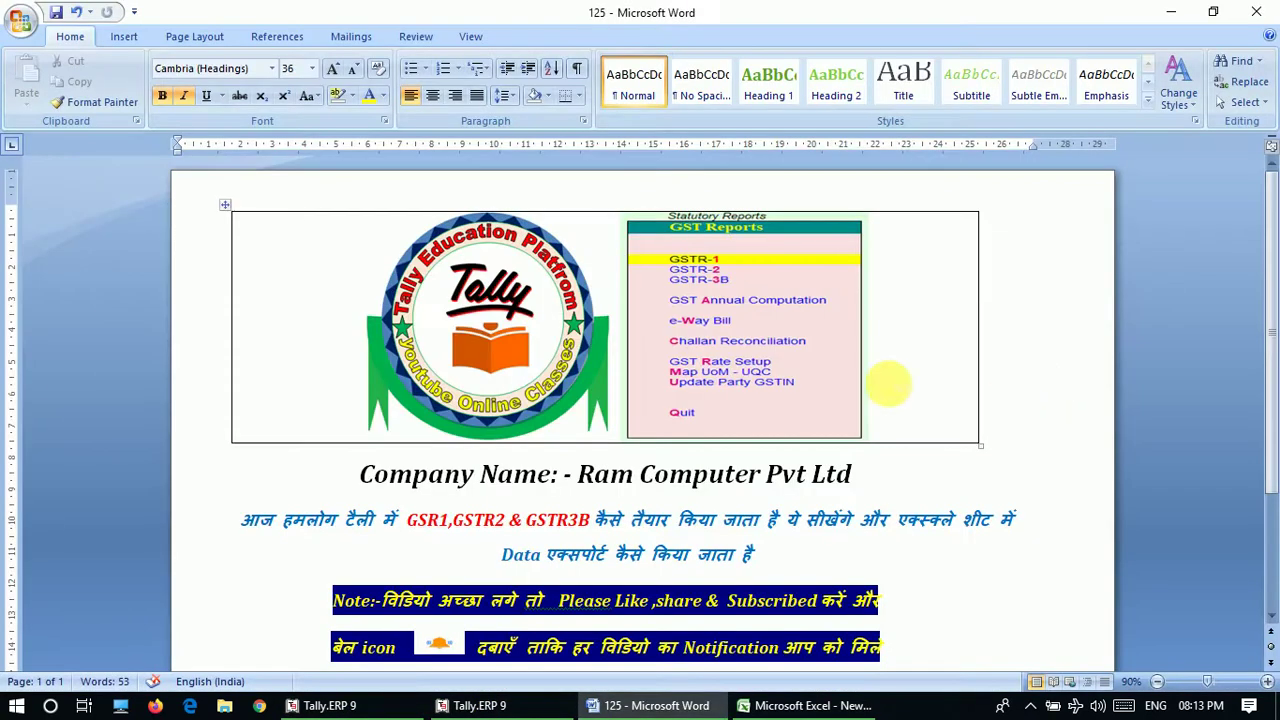
key("alt+Tab")
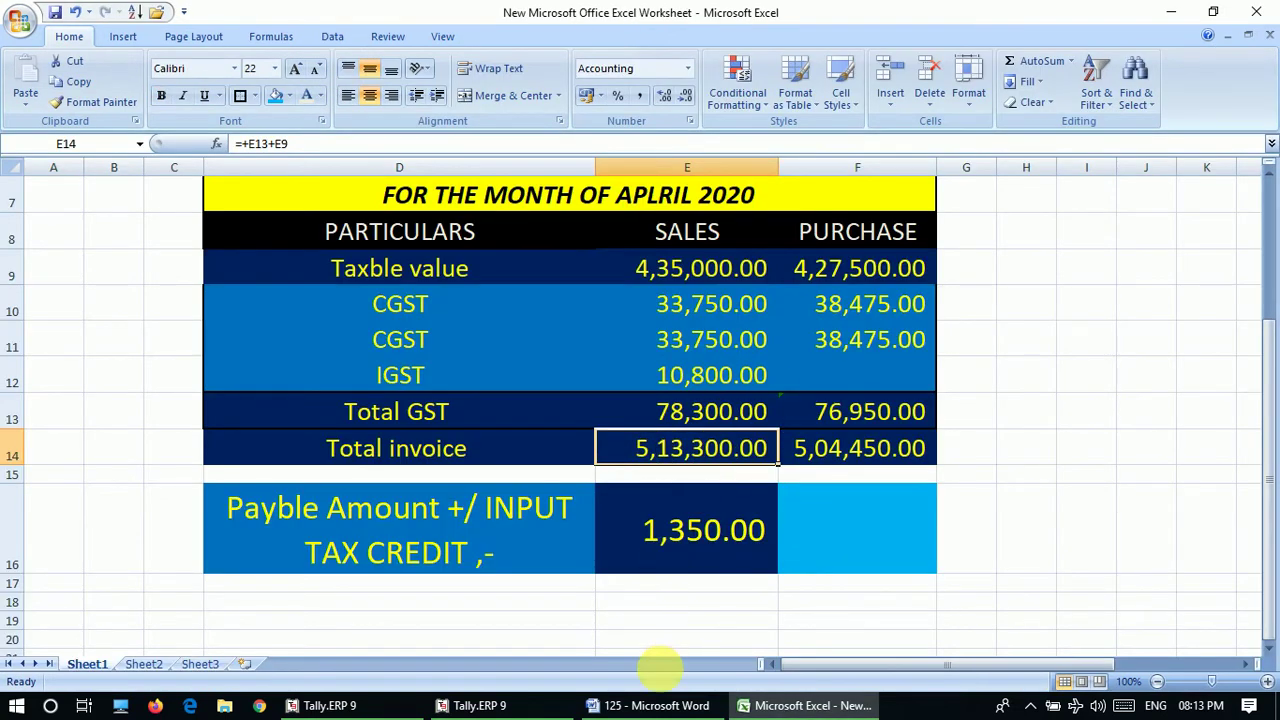
left_click(478, 705)
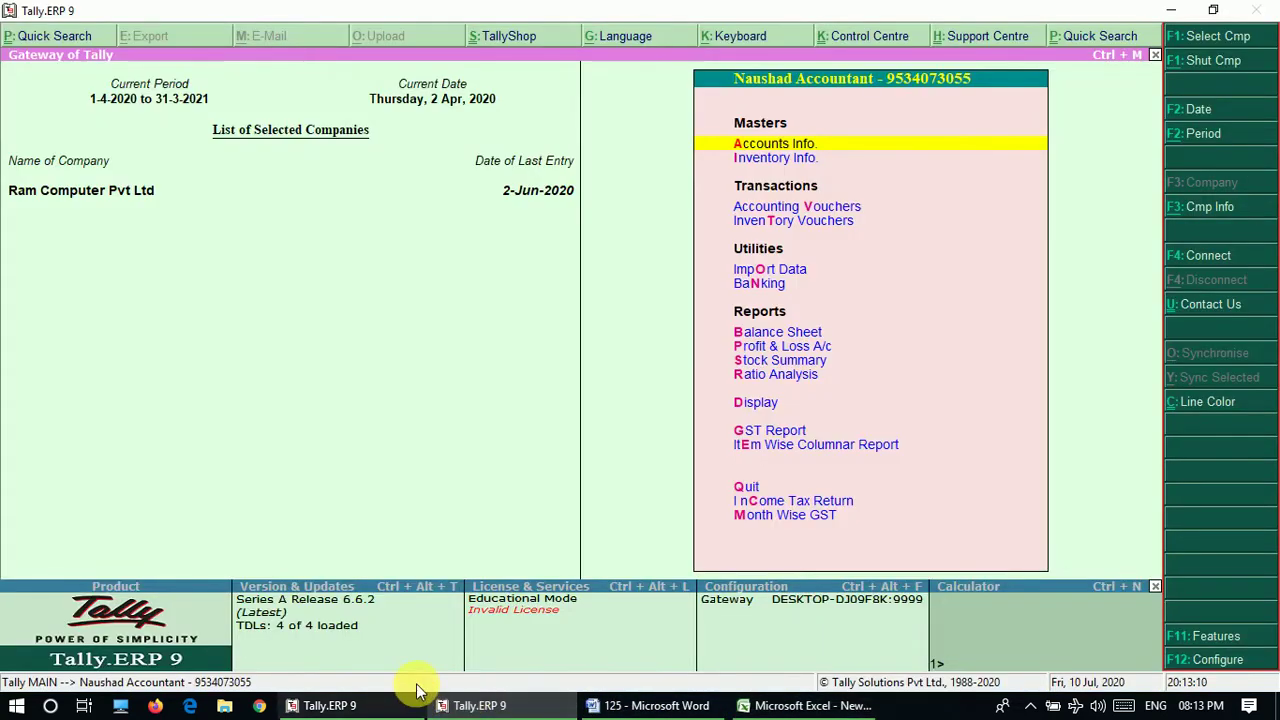
left_click(318, 705)
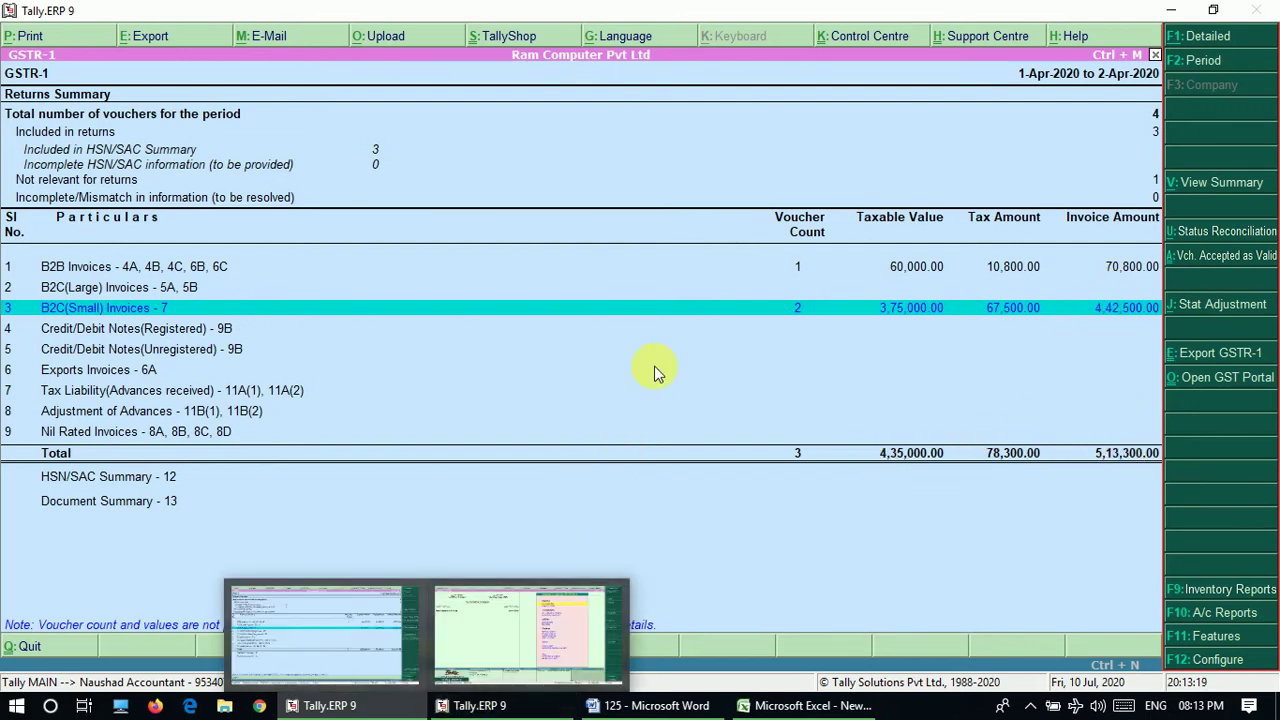
Leave the GSTR-1 report and open the GSTR-2 report from the GST Reports list
key("Escape")
key("Down")
key("Down")
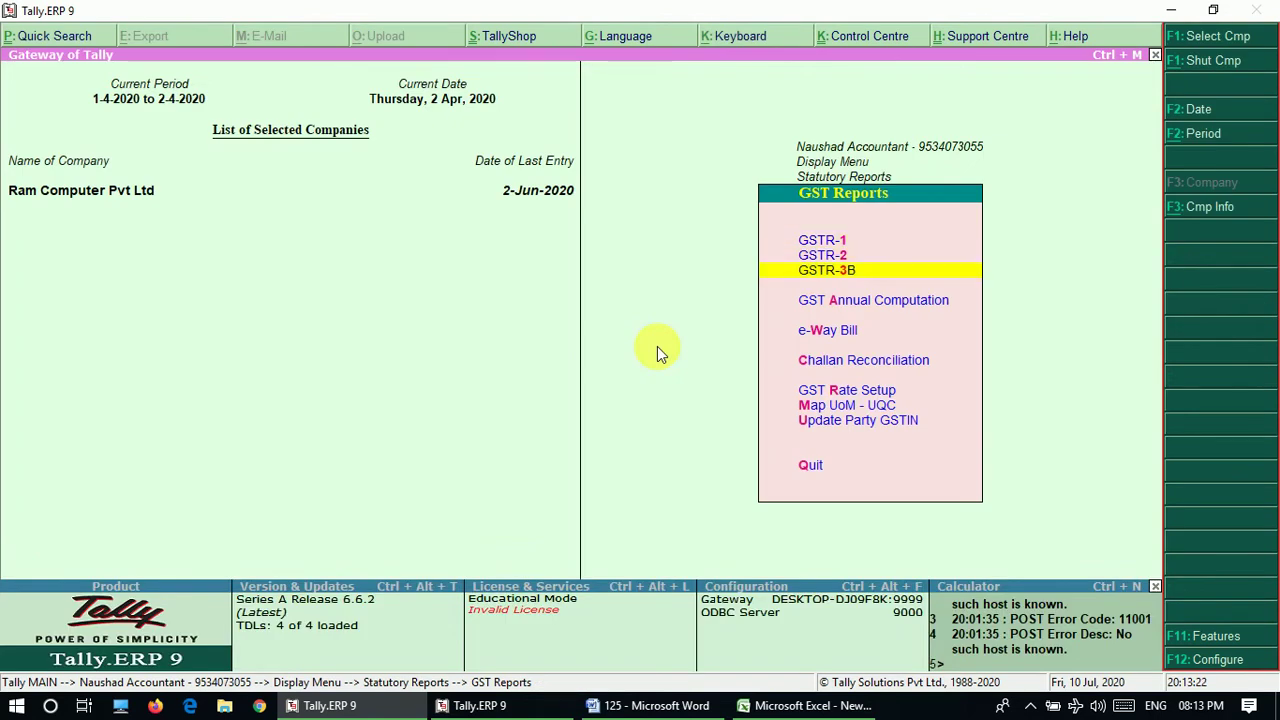
key("Up")
key("Return")
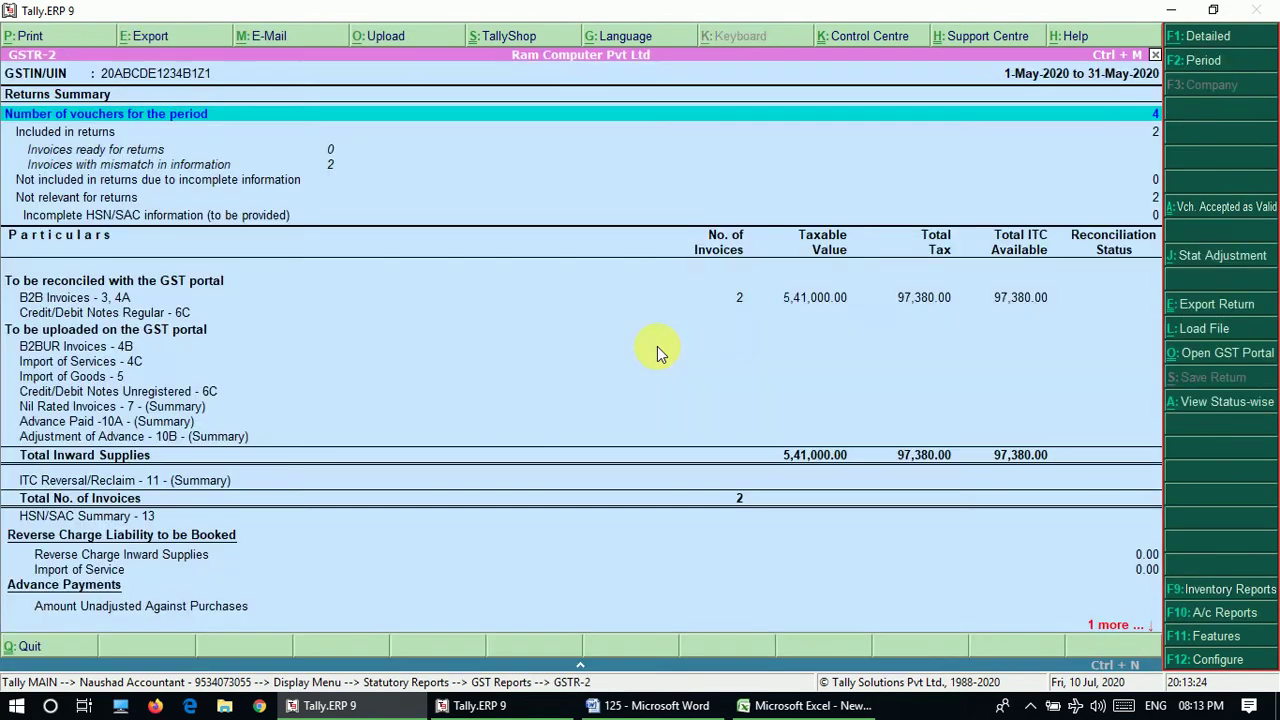
Set the GSTR-2 report period from 1-4-2020 to 2-4-2020
key("Down")
key("Down")
key("Down")
key("F2")
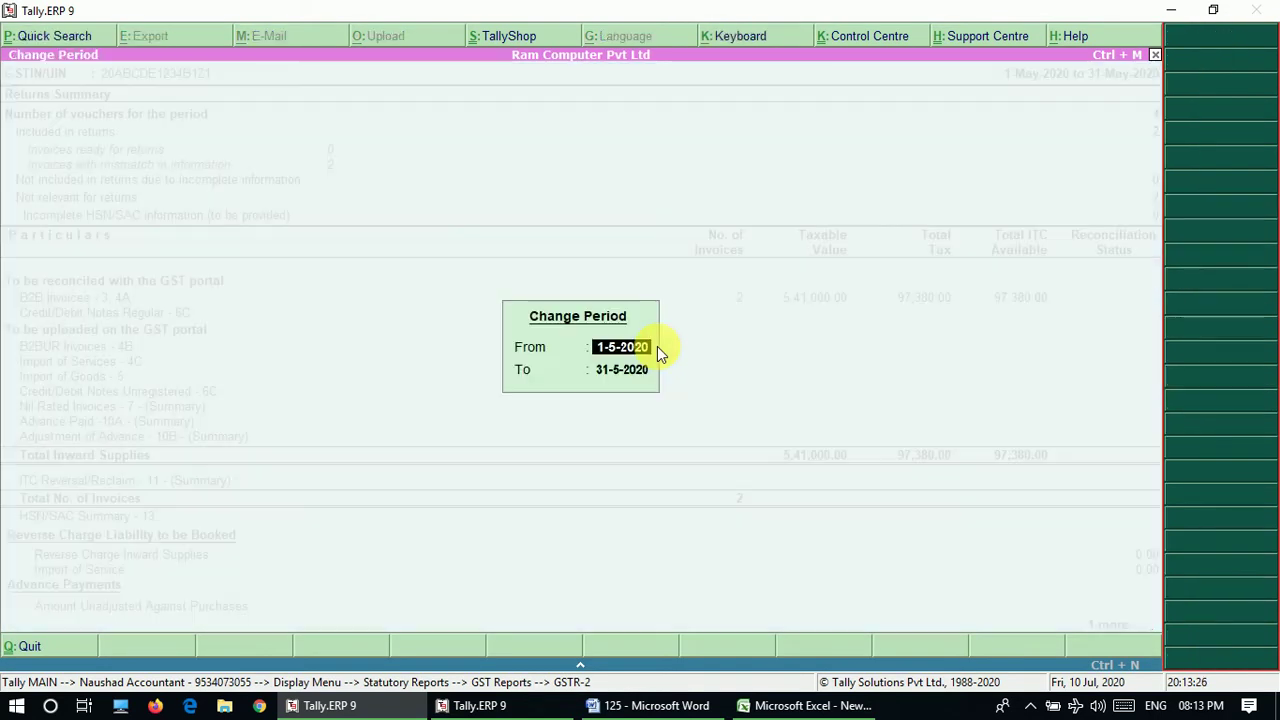
key("Return")
key("BackSpace")
type("1-4-")
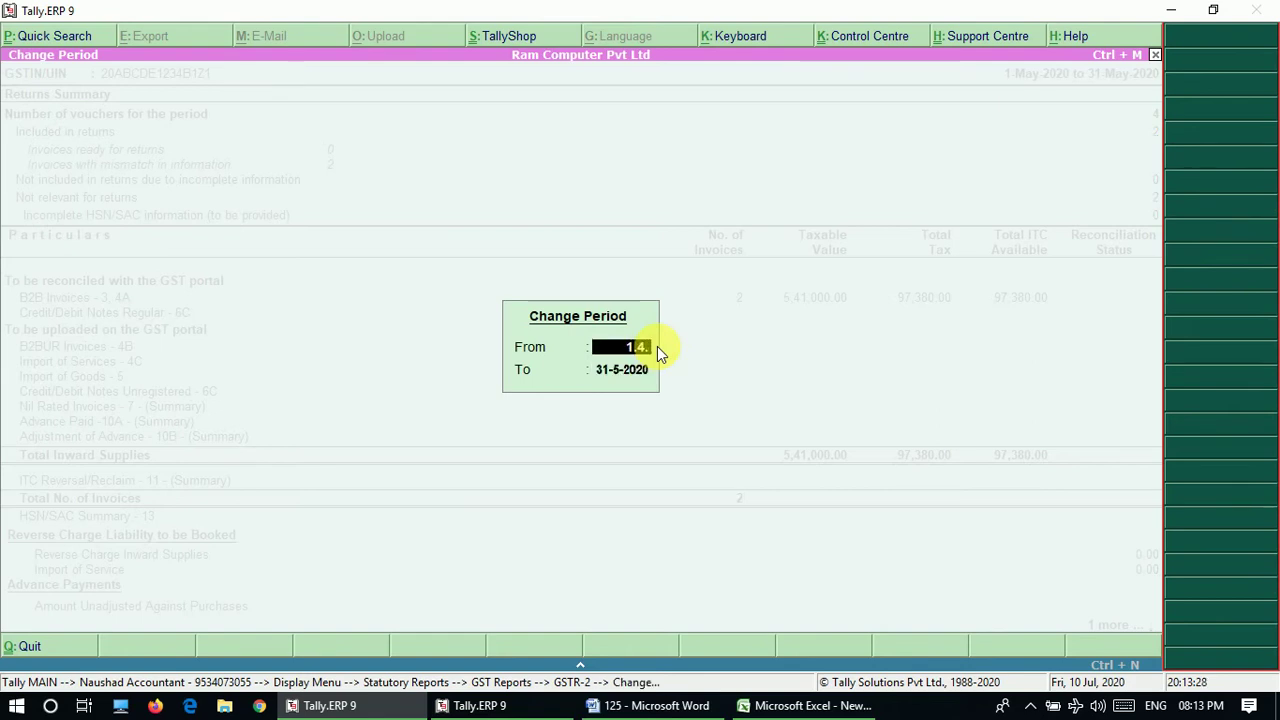
key("Return")
type("2.4")
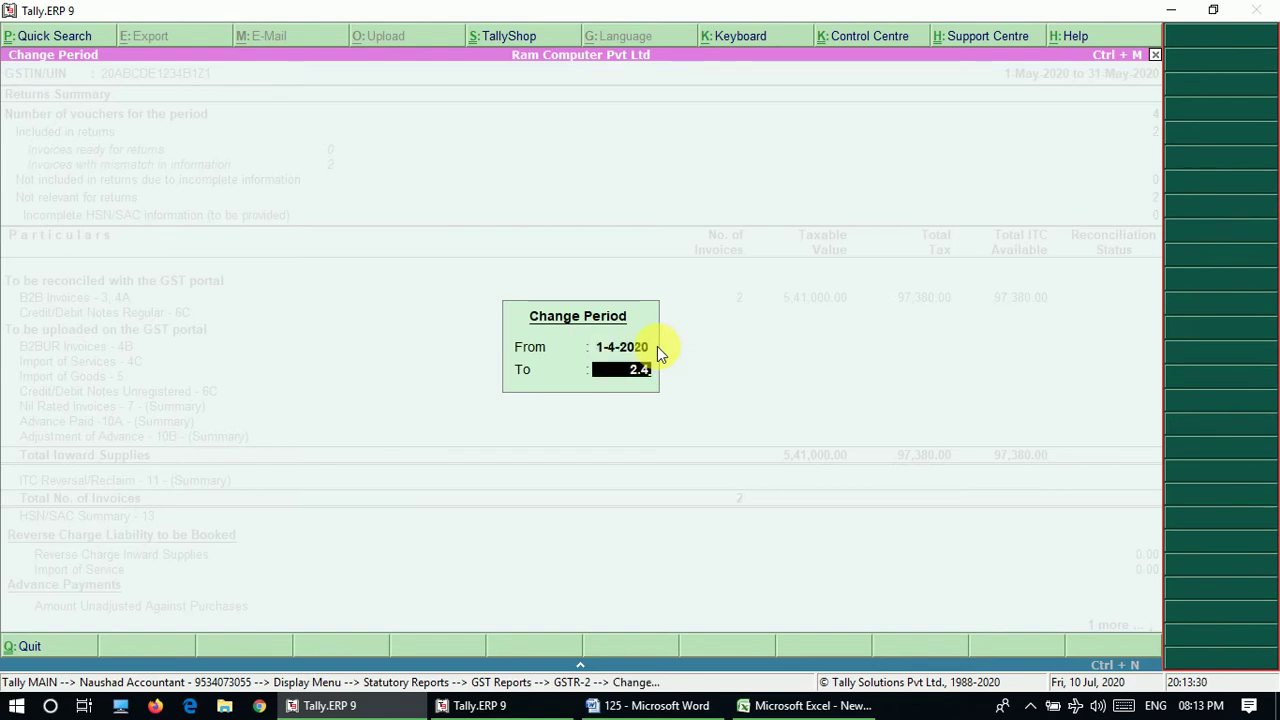
key("Return")
Select the B2B Invoices - 3, 4A row in the GSTR-2 report
key("Down")
key("Down")
key("Down")
key("Down")
key("Down")
key("Down")
key("Down")
key("Down")
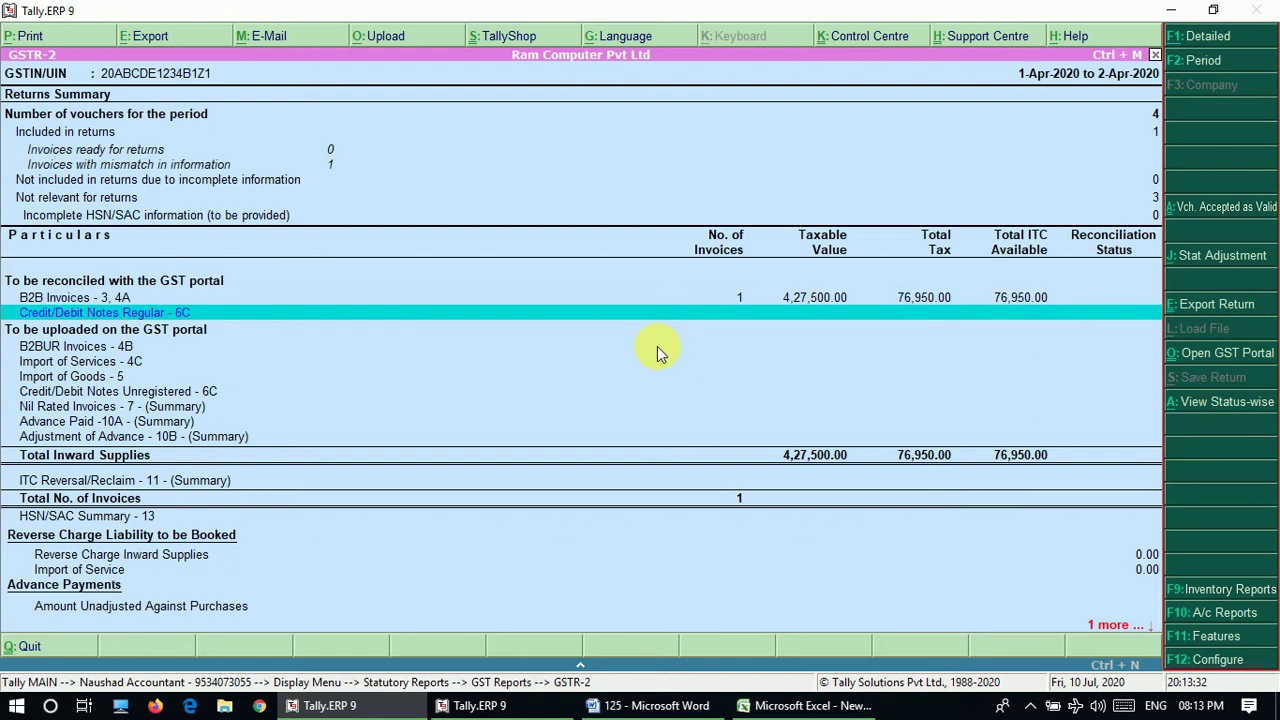
key("Up")
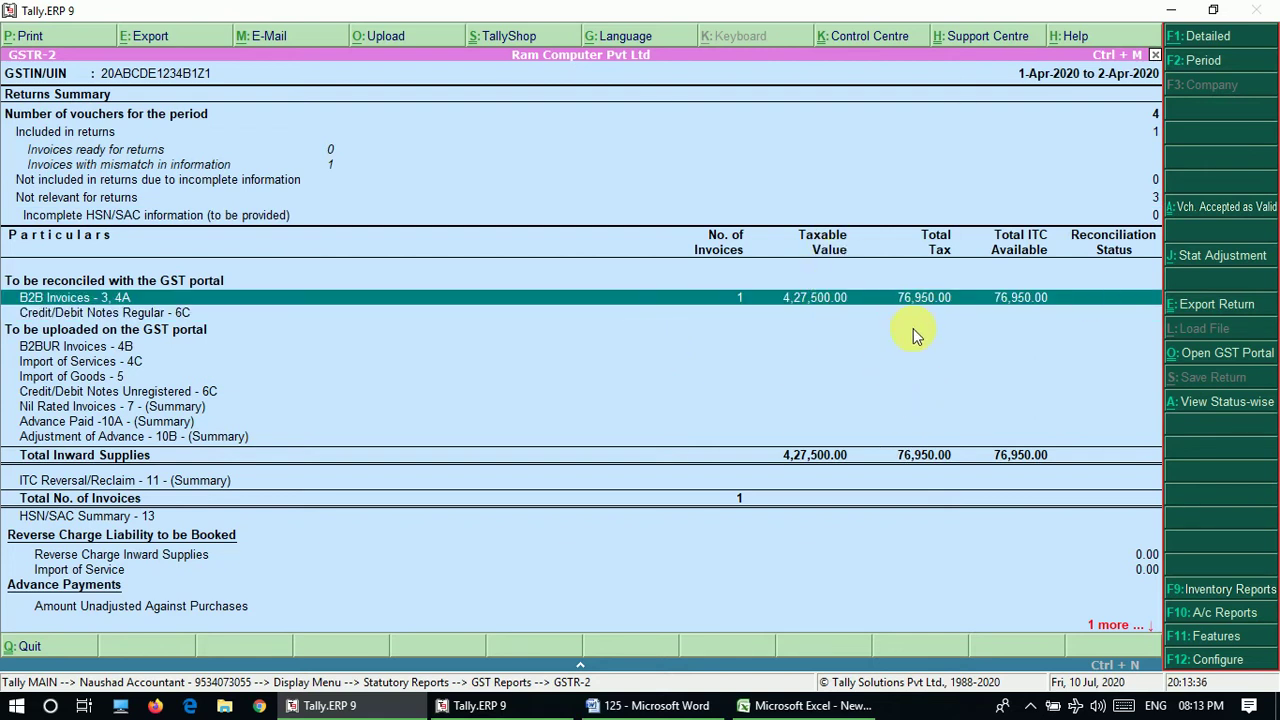
Compare the GSTR-2 figures with the purchase taxable value, CGST and Total GST in column F of the Excel worksheet
key("alt+Tab")
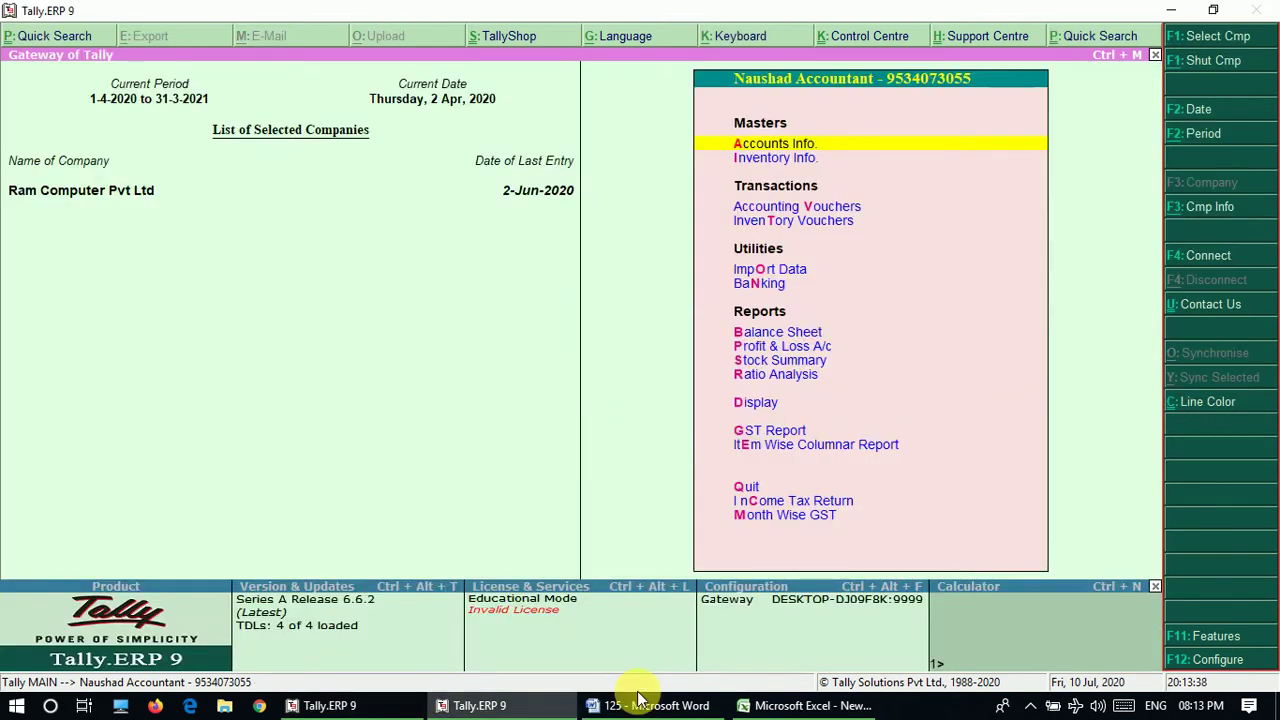
left_click(768, 707)
left_click(848, 401)
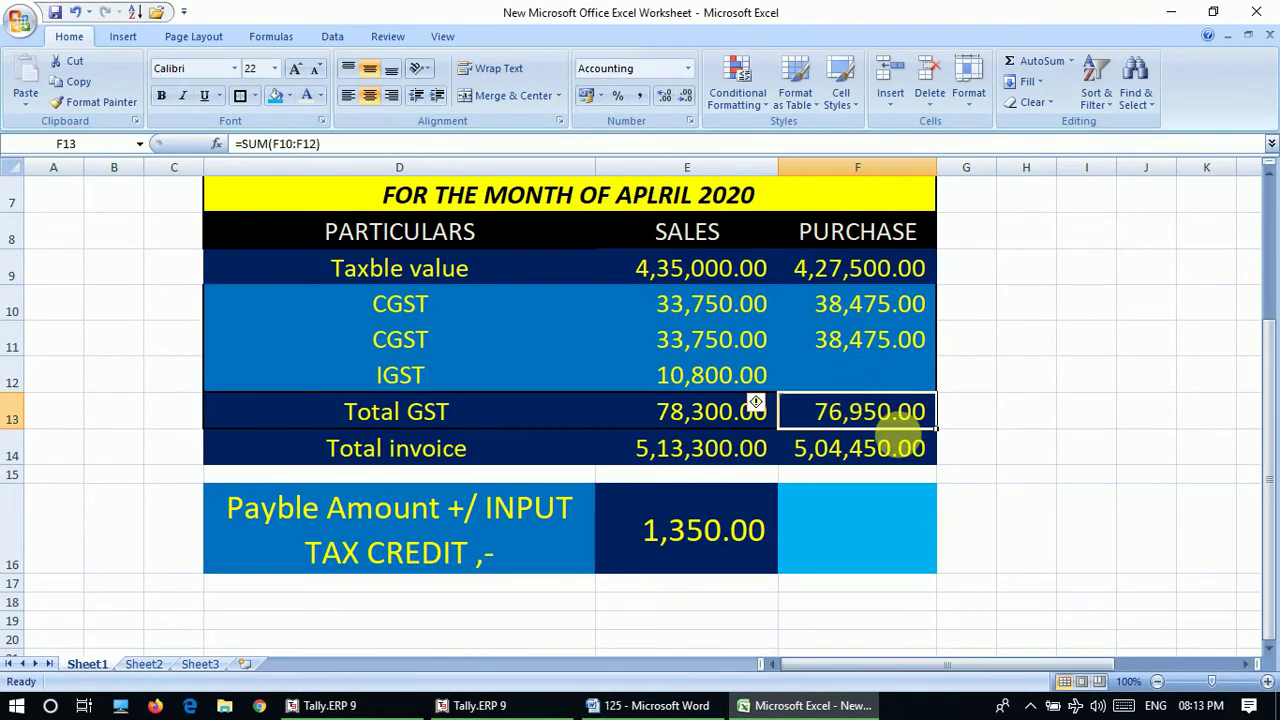
left_click(815, 268)
left_click(835, 305)
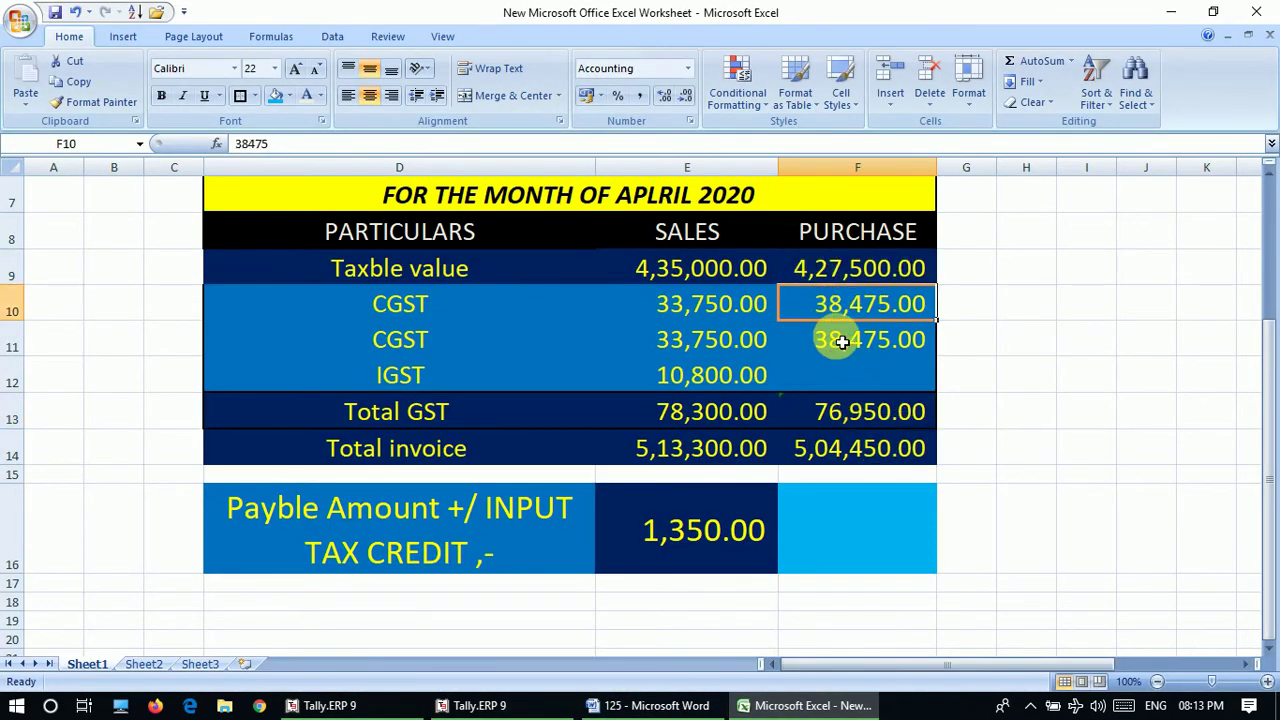
left_click(850, 340)
Return to GSTR-2 in Tally.ERP 9 and drill down from B2B Invoices - 3, 4A to the supplier's voucher register
key("alt+Tab")
key("alt+Tab")
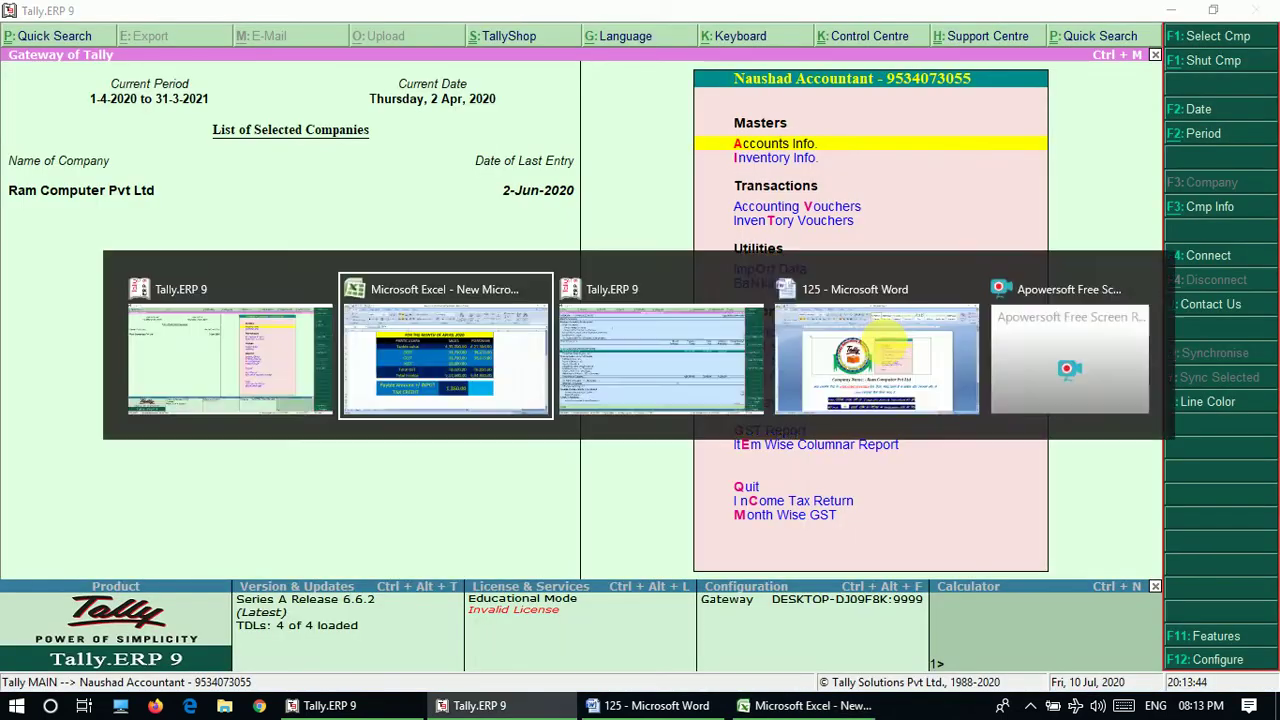
key("alt+Tab")
key("Return")
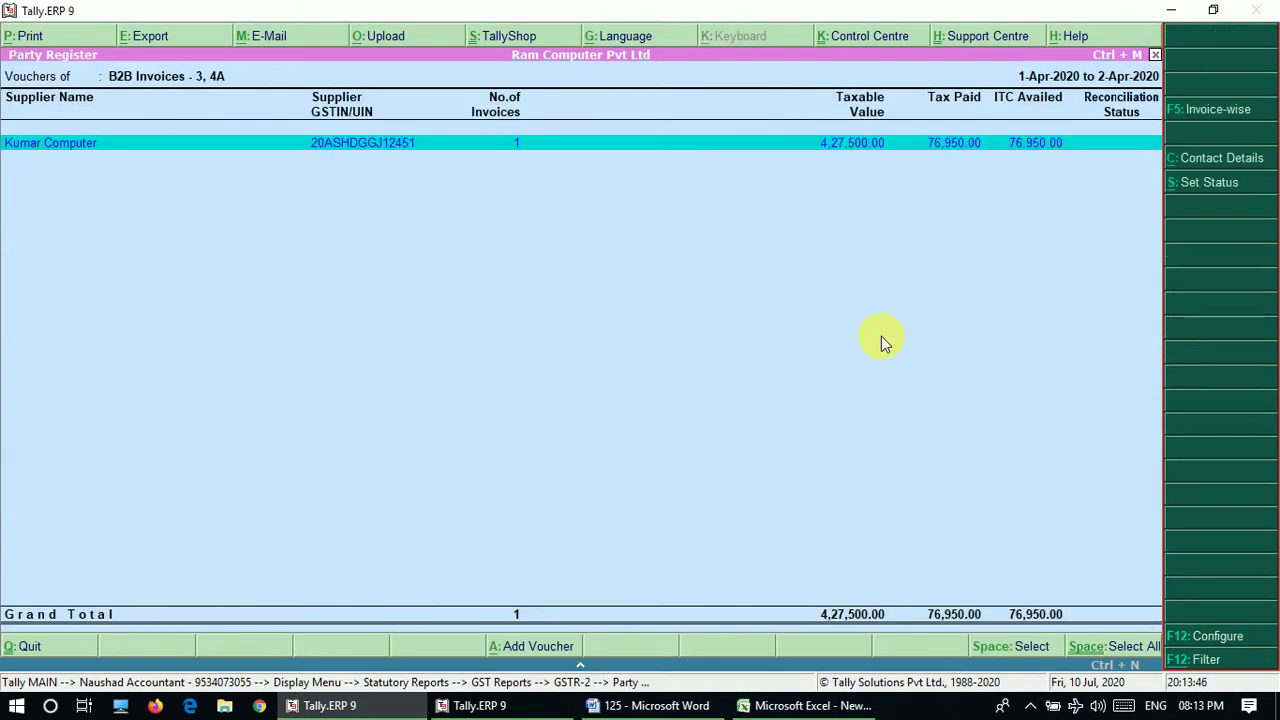
key("Return")
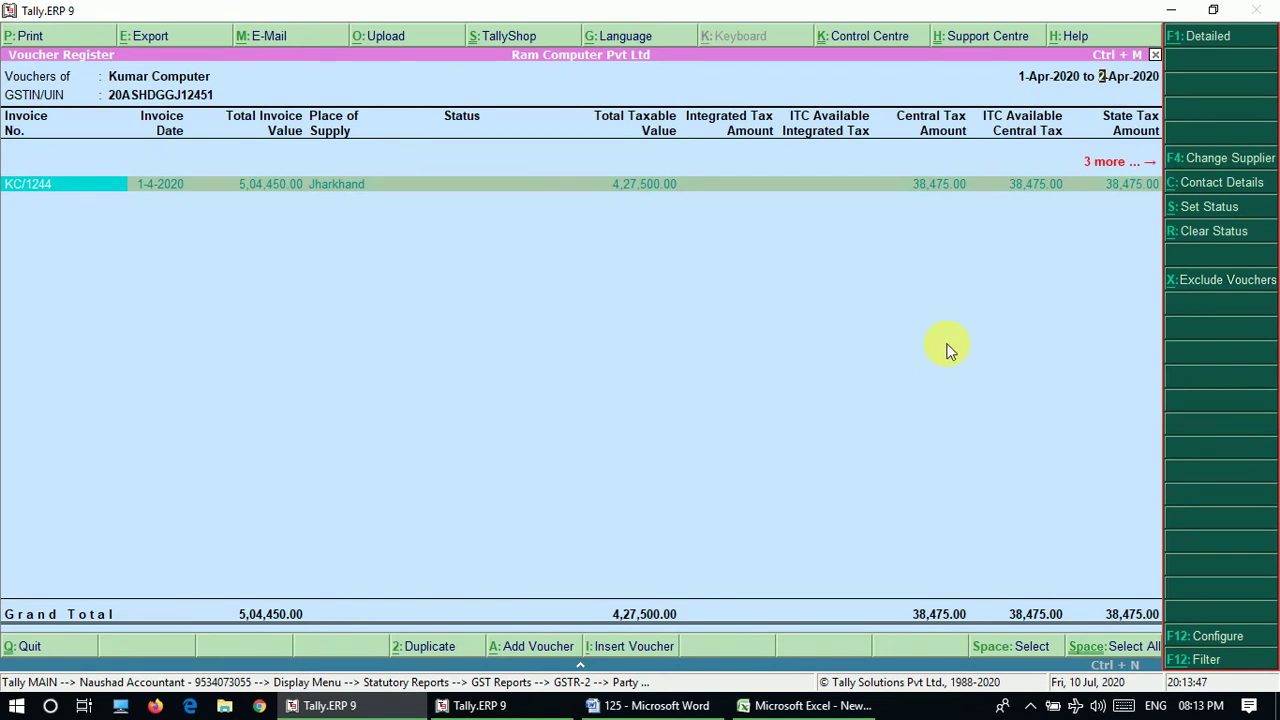
key("Return")
key("Escape")
key("Return")
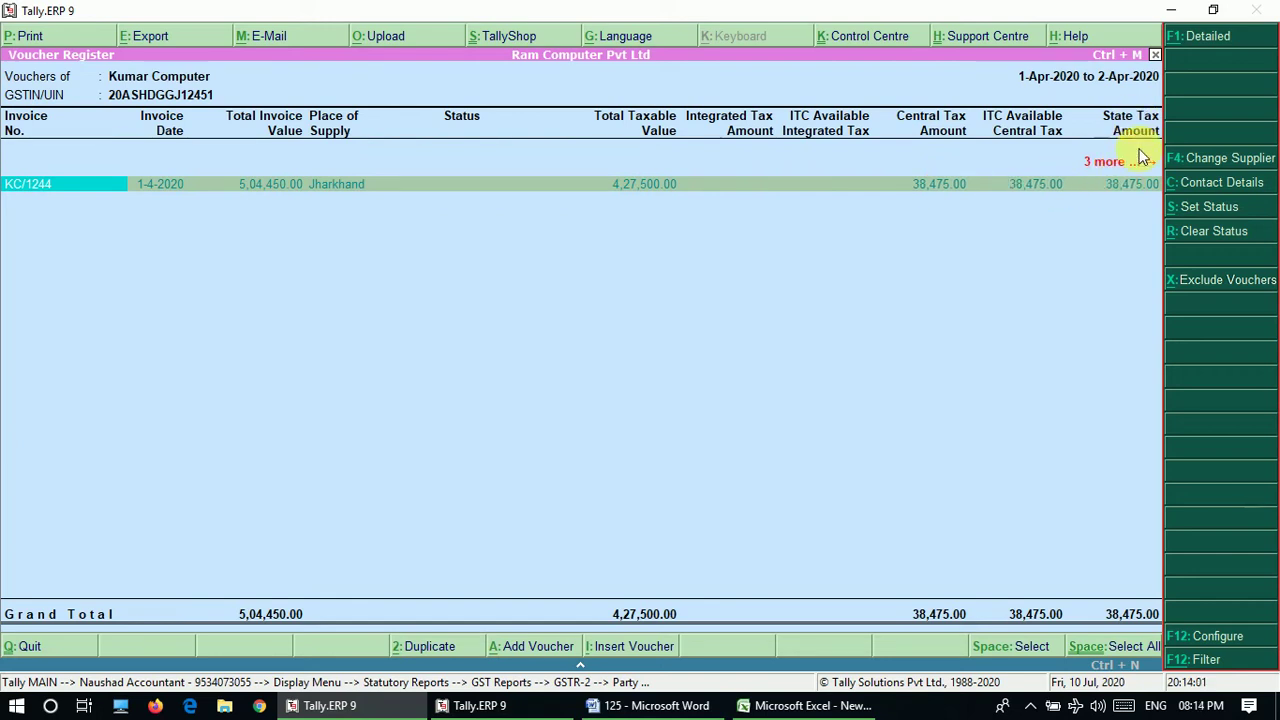
Examine the central tax, state tax and ITC available columns of the supplier's invoice in the voucher register
key("Right")
key("Right")
key("Right")
key("Right")
key("Right")
key("Right")
key("Right")
key("Right")
key("Right")
key("Right")
key("Right")
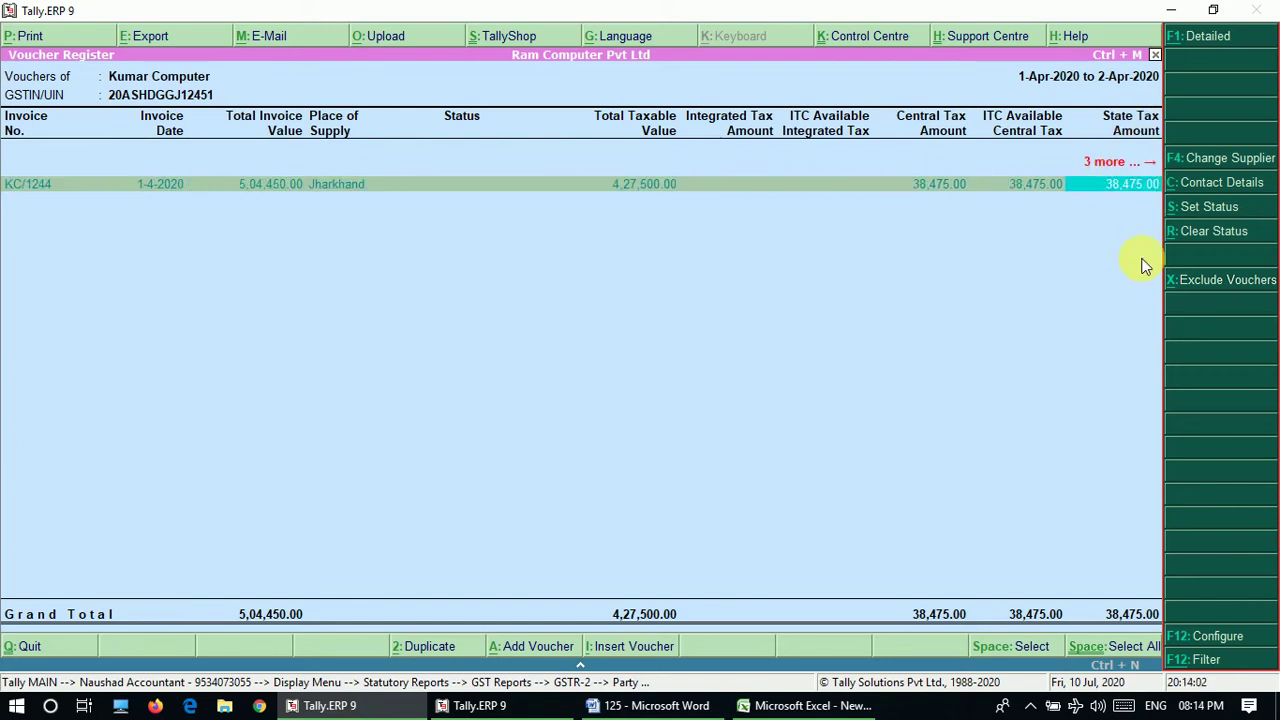
key("Left")
key("Left")
key("space")
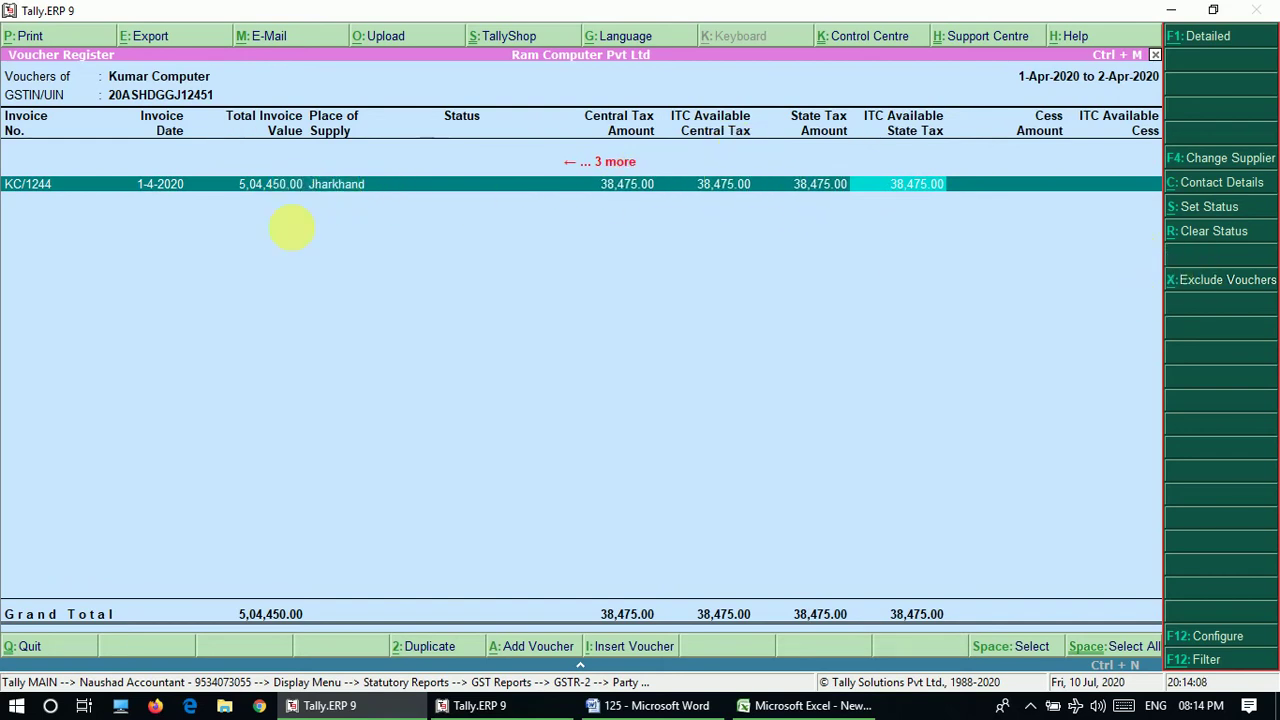
Switch to the Excel worksheet and examine the Payable Amount / Input Tax Credit formula in cell E16
key("alt+Tab")
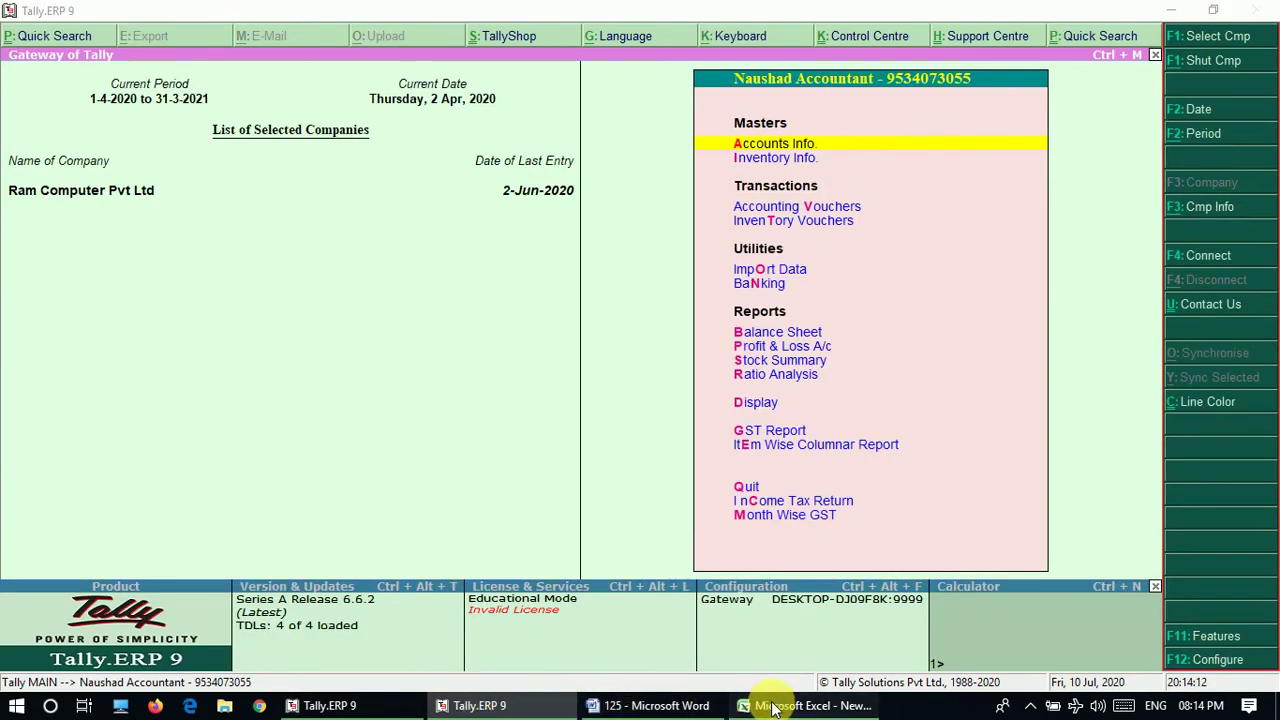
left_click(805, 706)
left_click(897, 537)
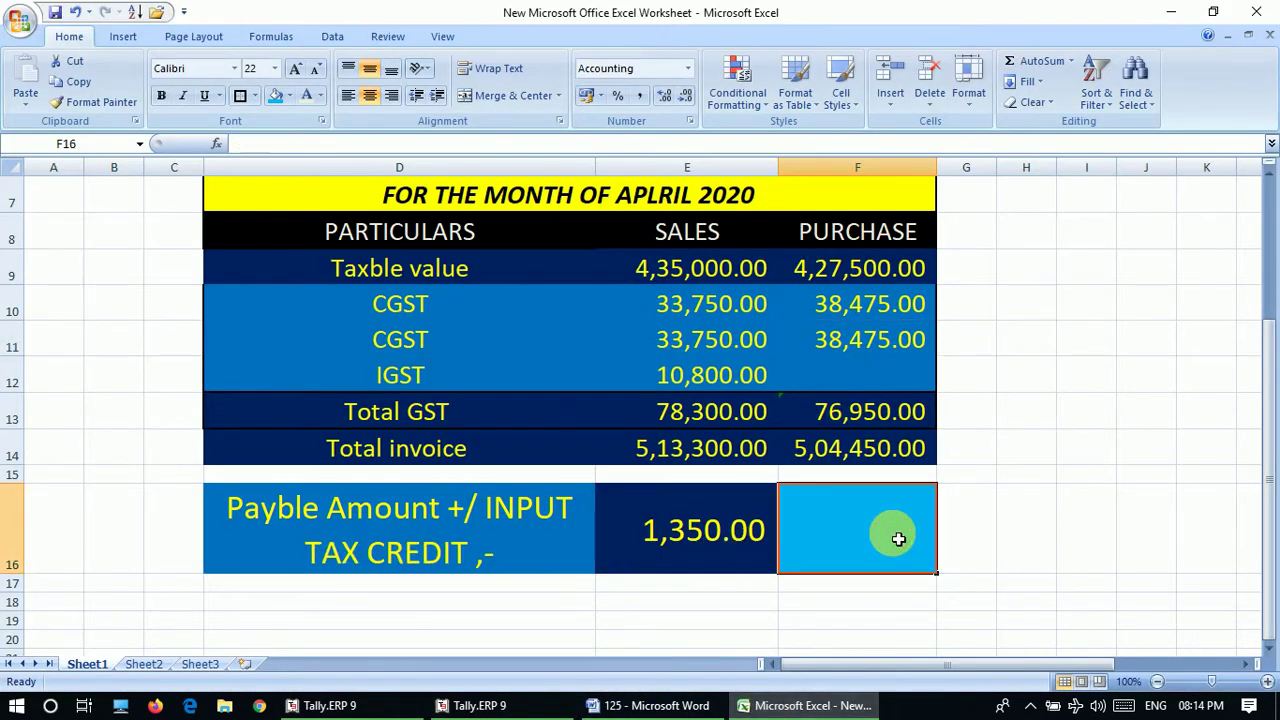
left_click(726, 551)
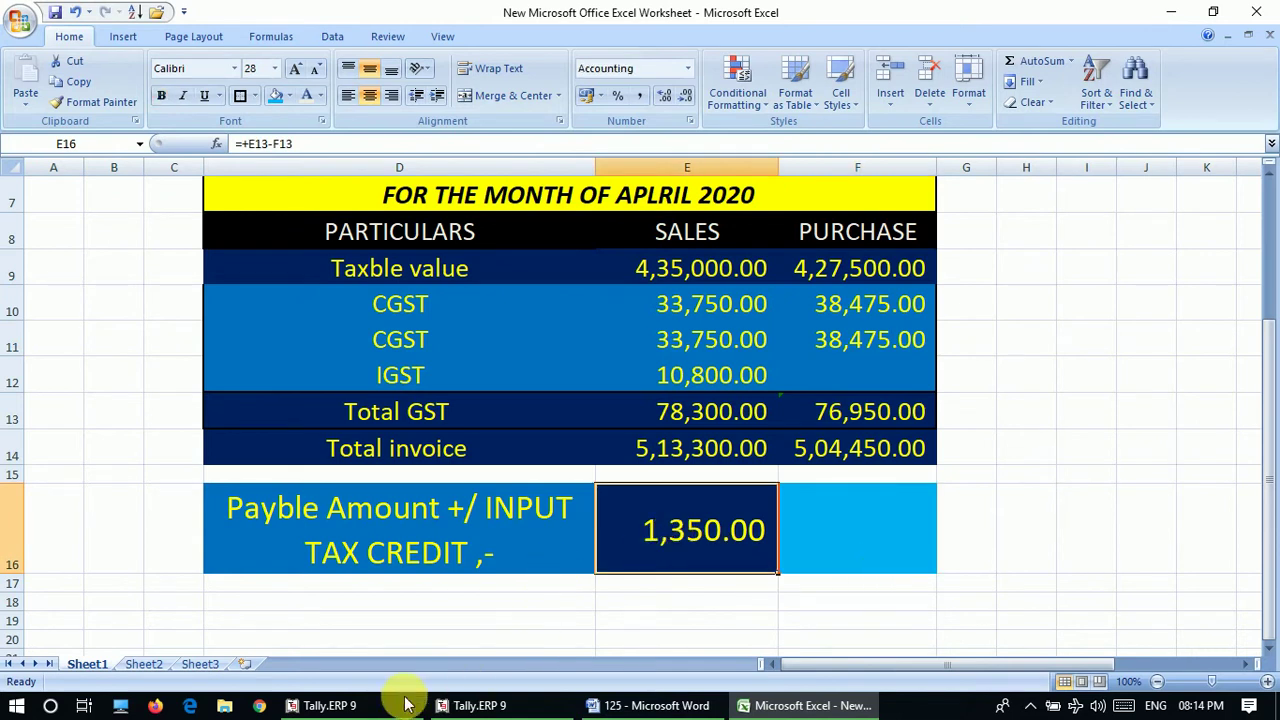
Return to the GST Reports menu in the first Tally.ERP 9 window and open the GSTR-3B report
left_click(335, 705)
key("Escape")
key("Escape")
key("Escape")
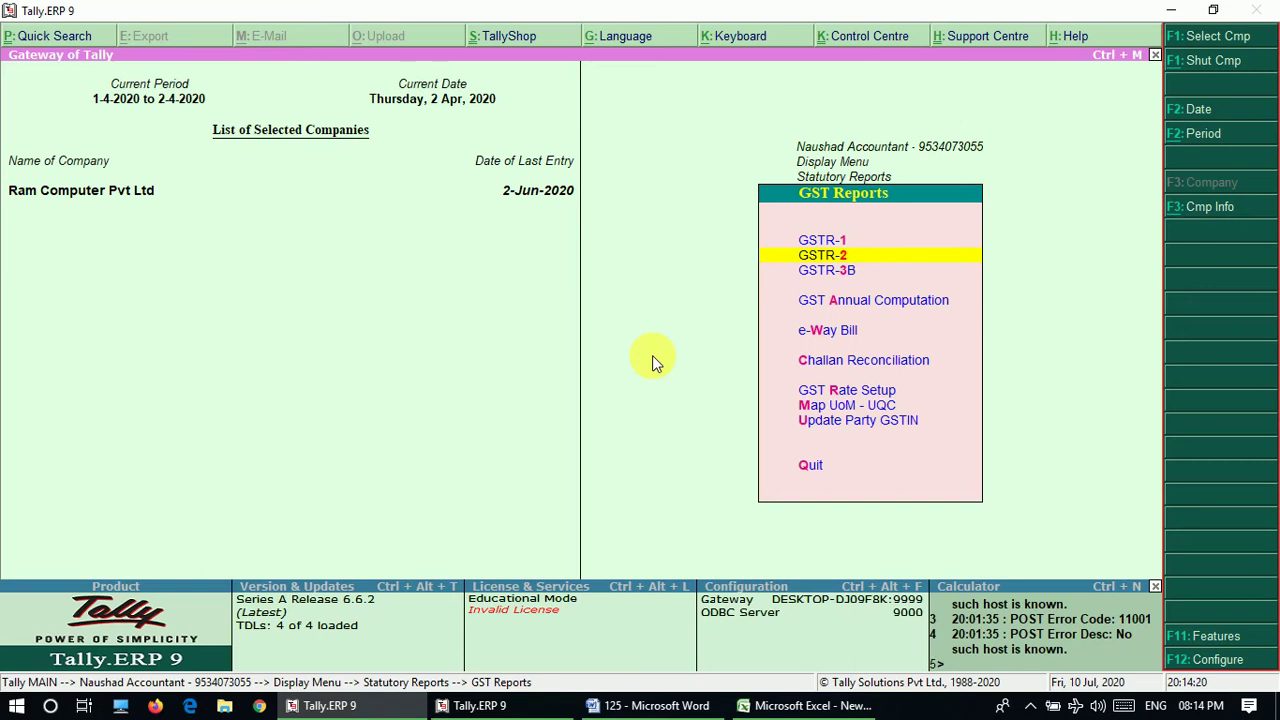
key("Down")
key("Up")
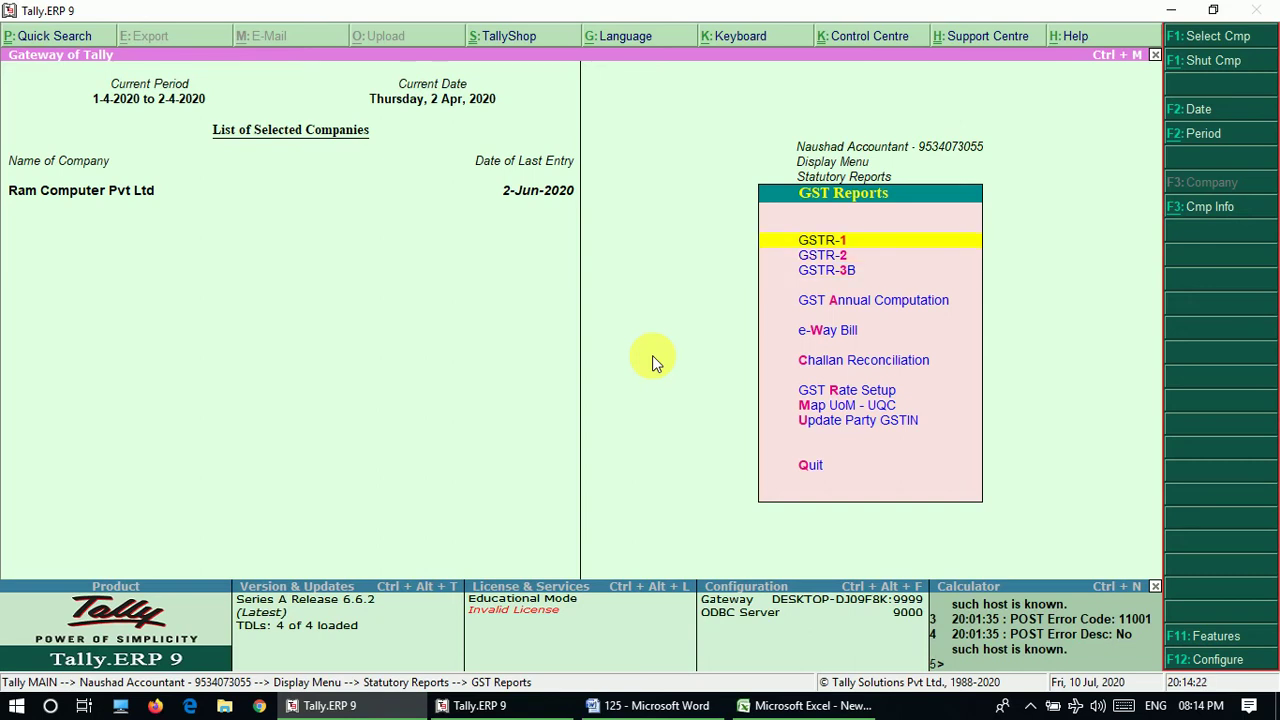
key("Down")
key("Down")
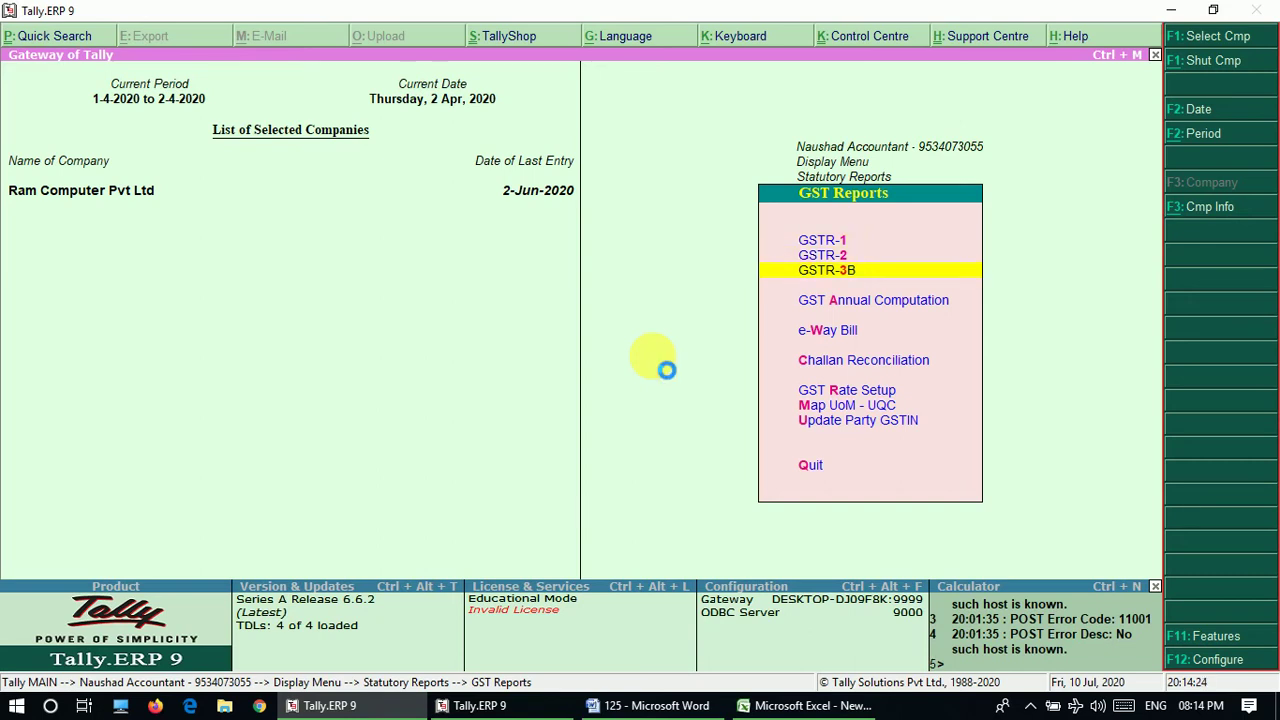
key("Return")
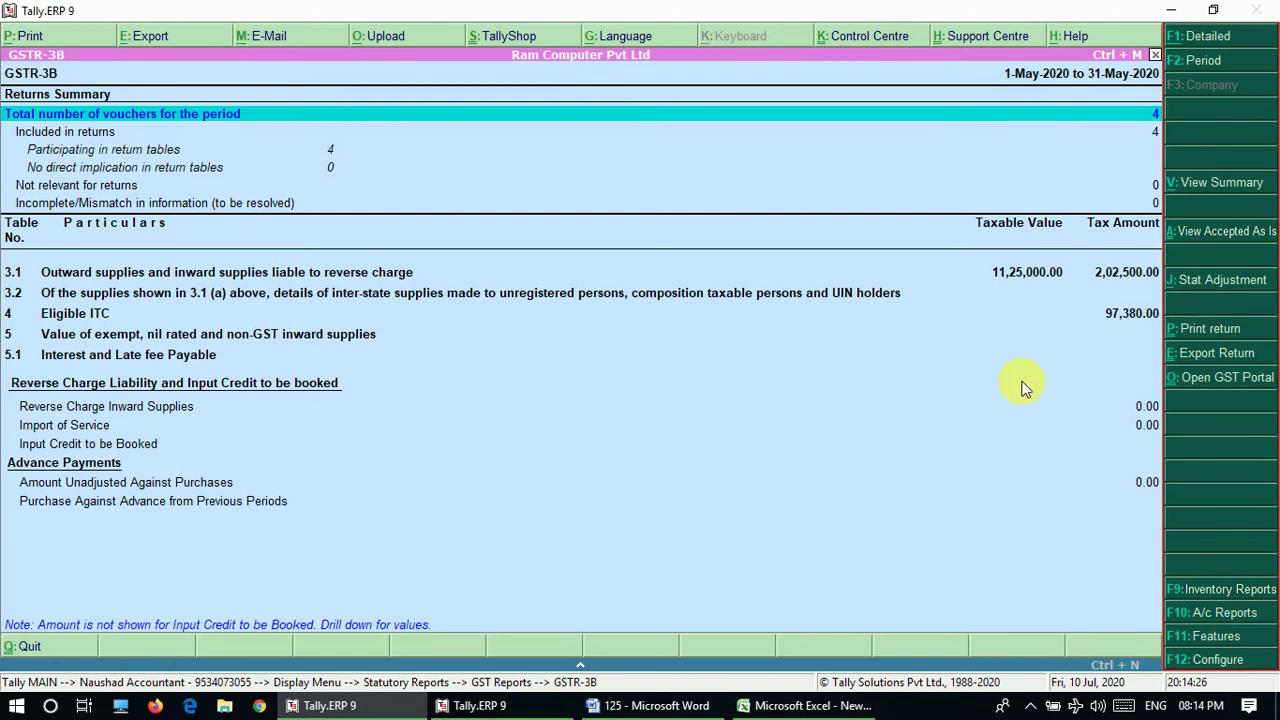
Set the GSTR-3B report period from 1-4-2020 to 2-4-2020
key("F2")
type("1.4")
key("Return")
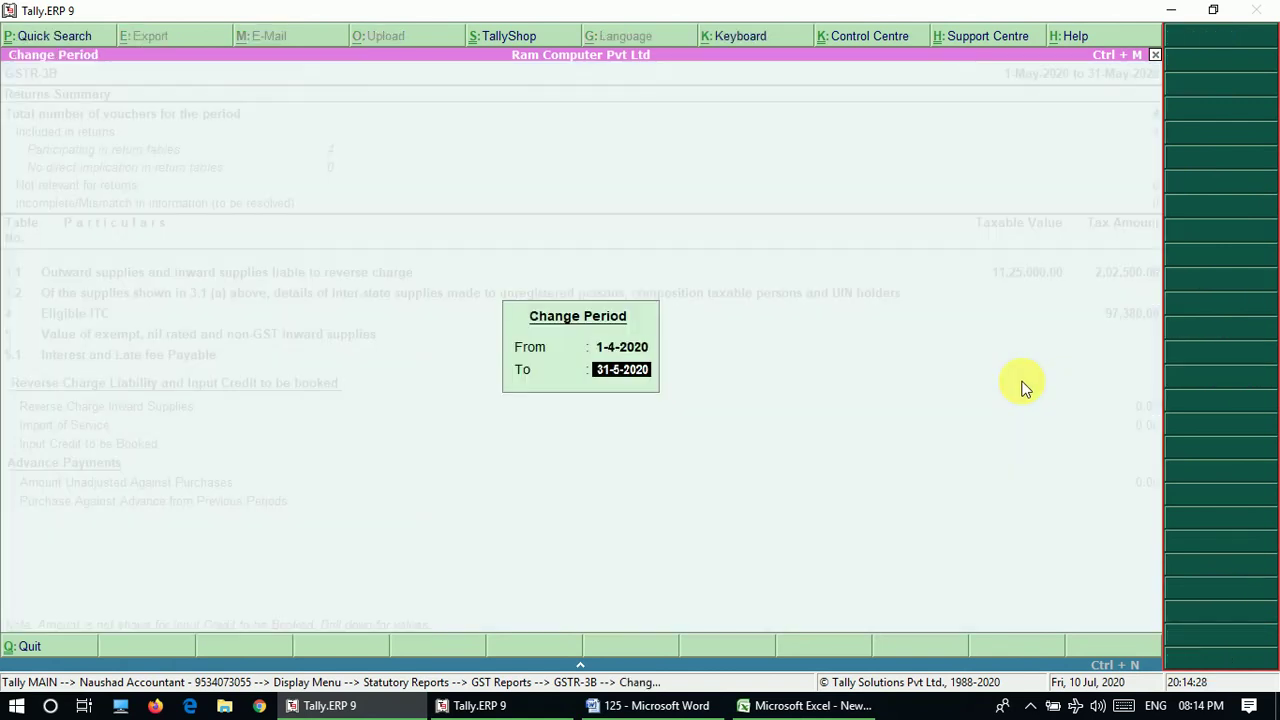
type("2.4")
key("Return")
Expand Eligible ITC in GSTR-3B and drill down to the voucher register of (5) All other ITC
key("Down")
key("Down")
key("Down")
key("Down")
key("Down")
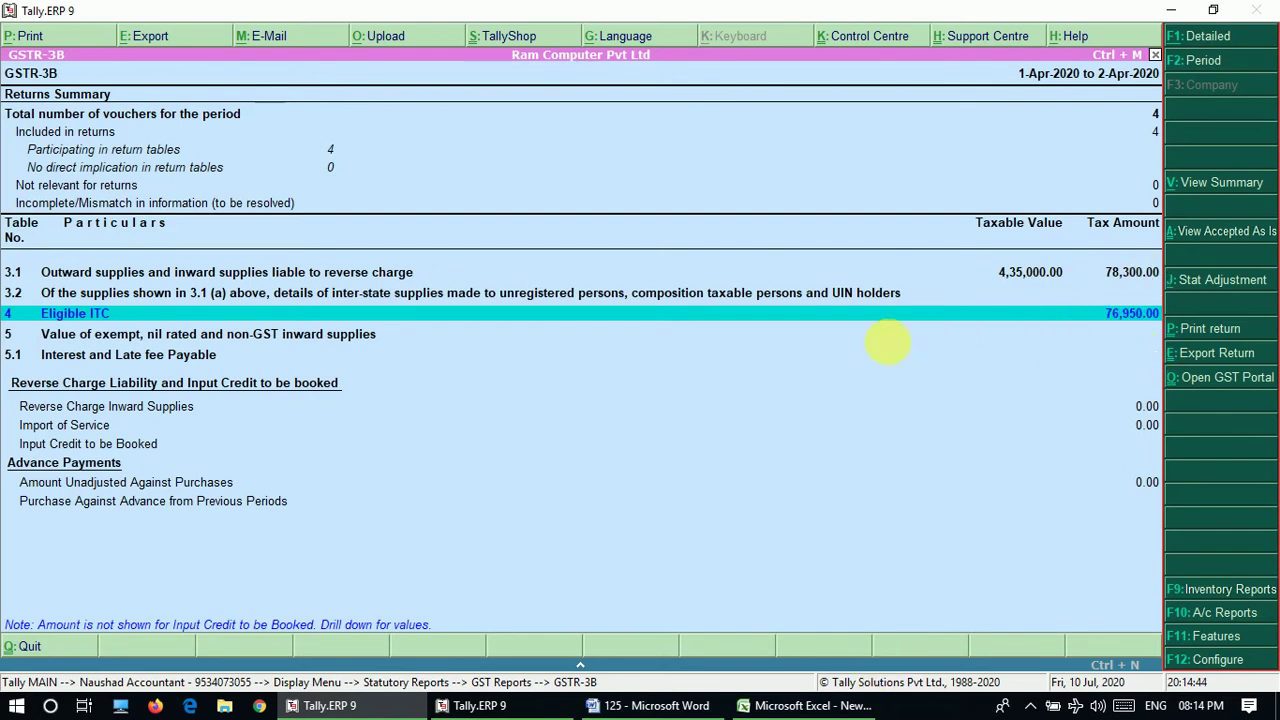
key("shift+Return")
key("Down")
key("Down")
key("Down")
key("Down")
key("Down")
key("Down")
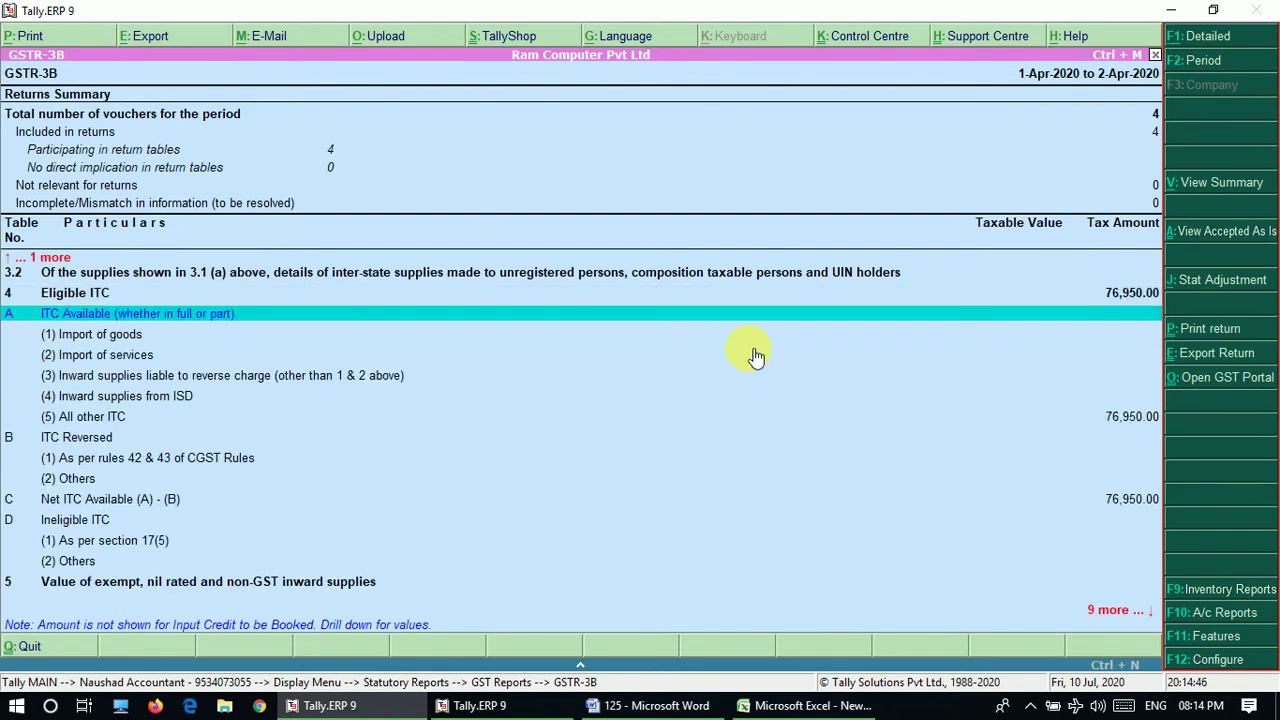
key("Return")
double_click(749, 351)
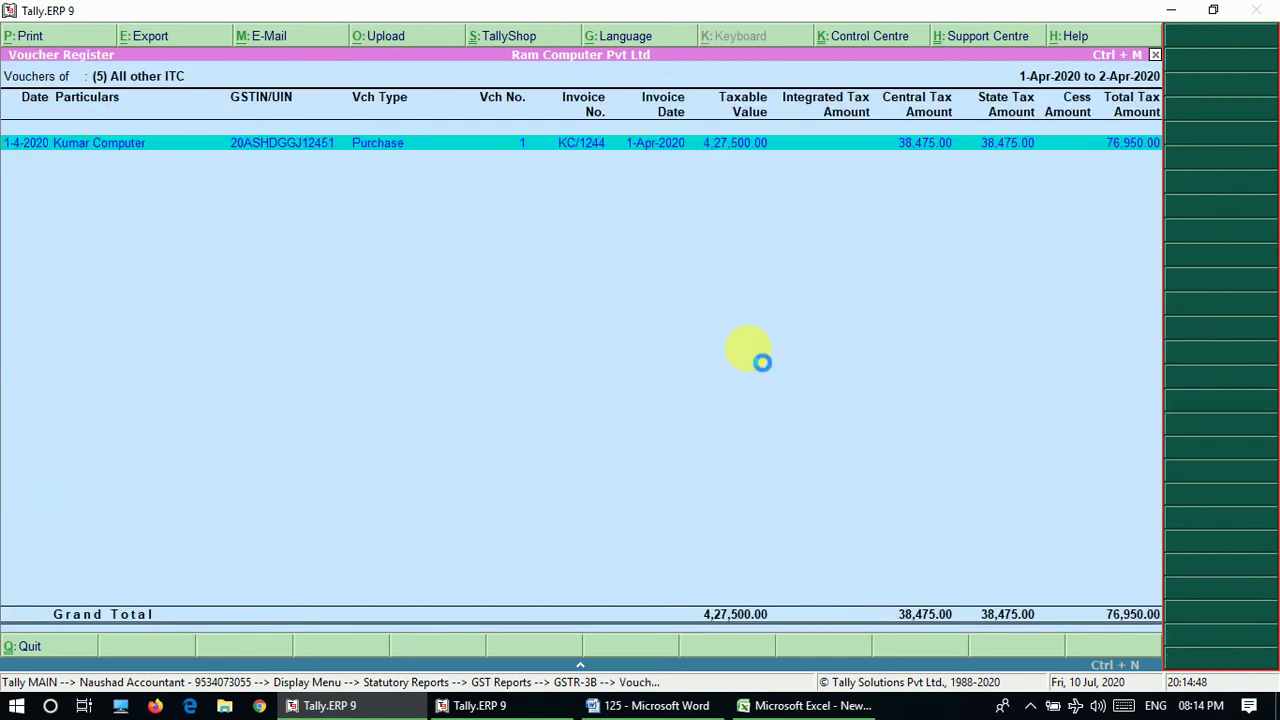
Compare the ITC figures with the payable amount in the Excel worksheet and switch to the second Tally.ERP 9 window
key("Escape")
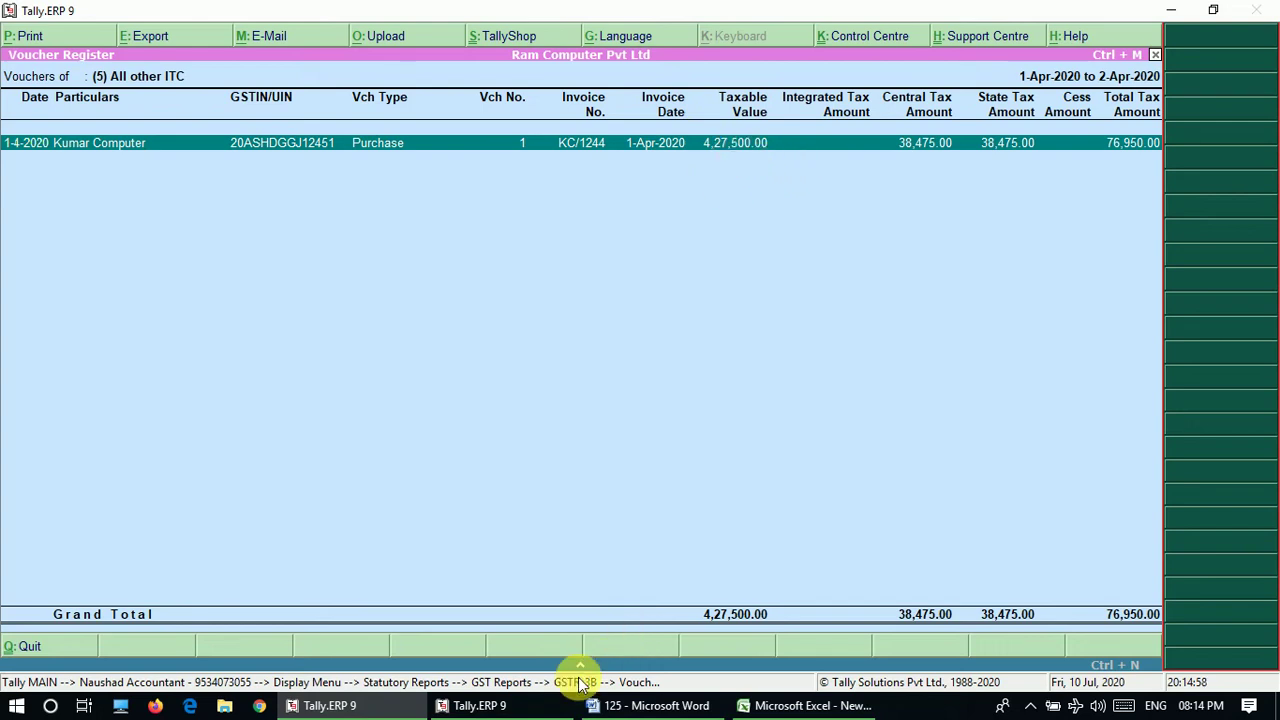
left_click(336, 706)
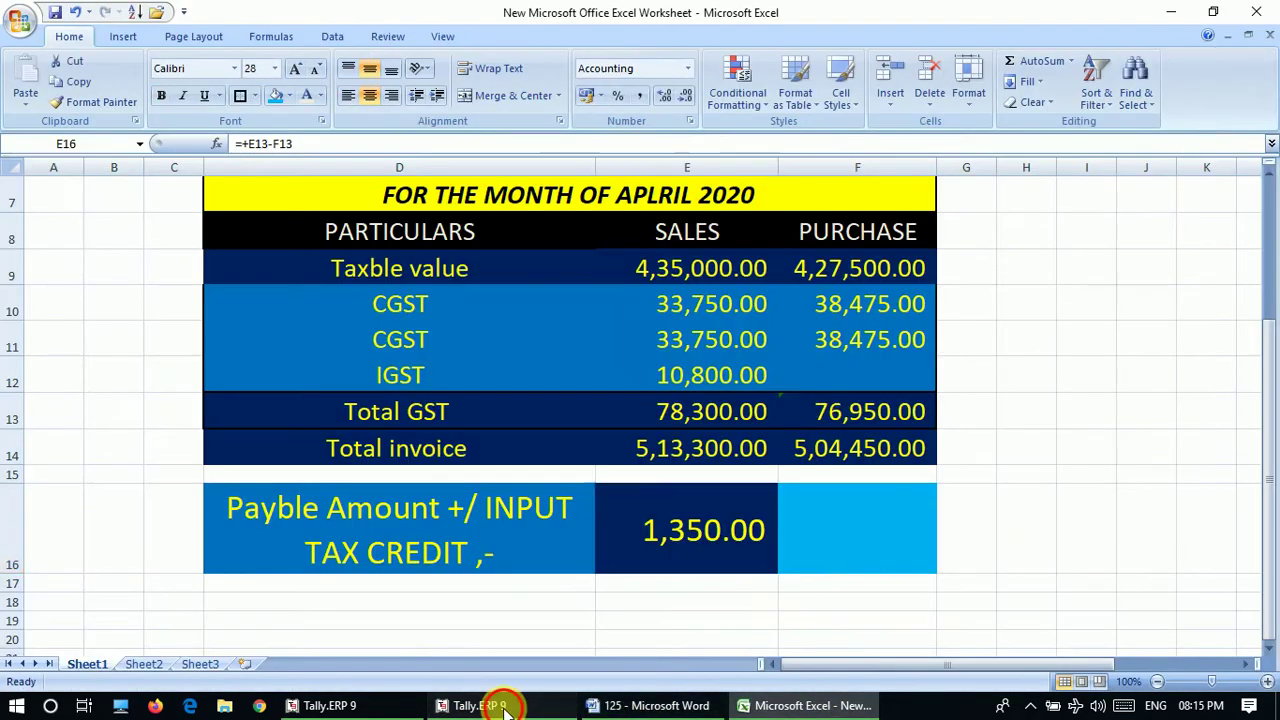
left_click(488, 705)
key("v")
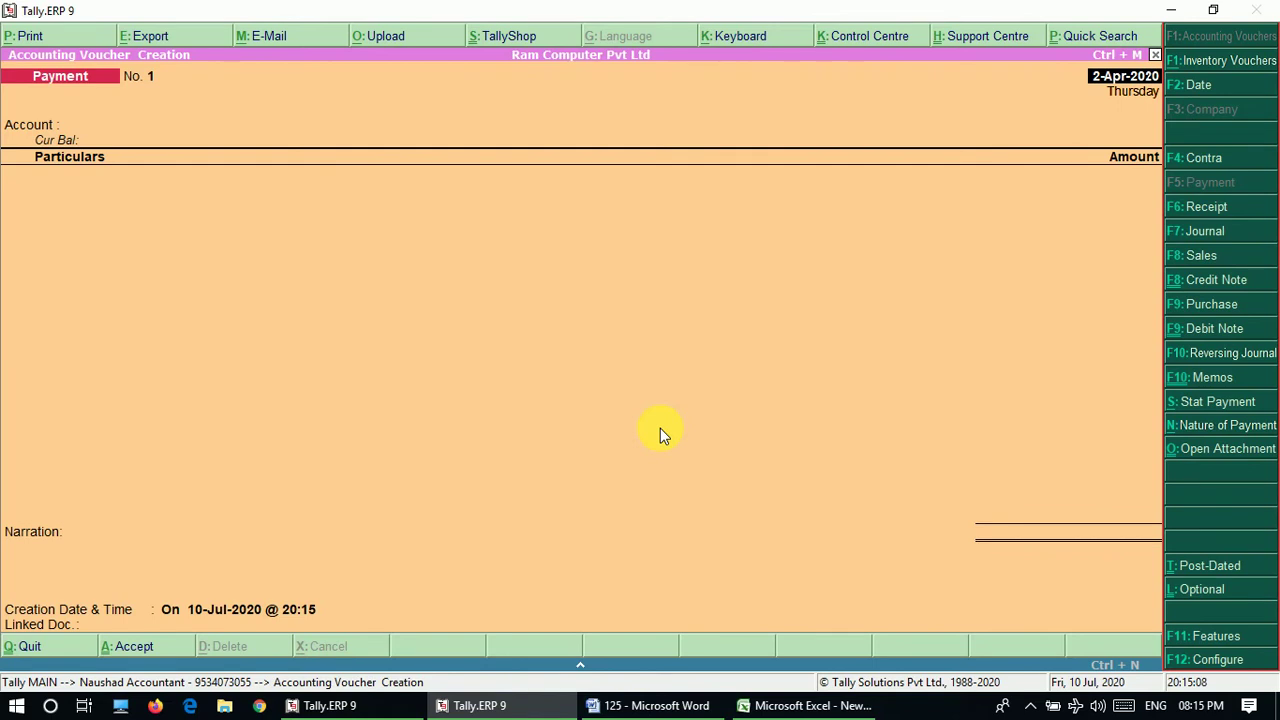
key("Return")
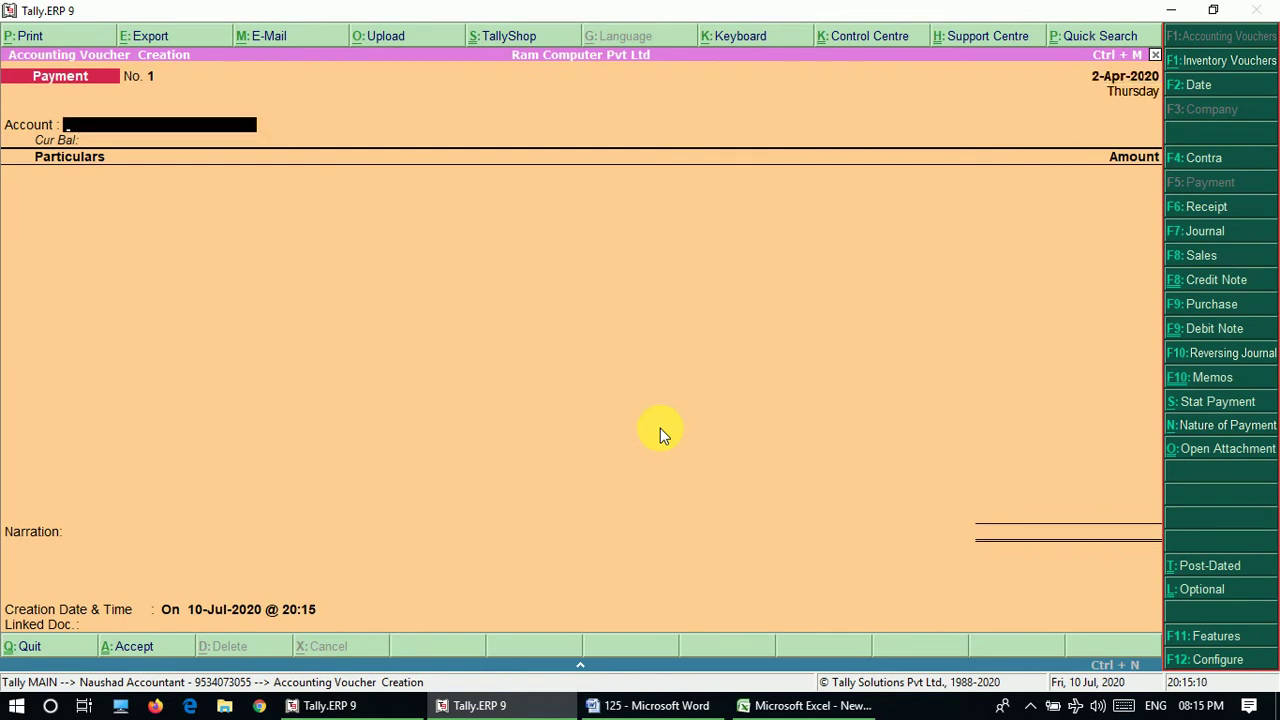
key("Down")
key("Up")
key("Return")
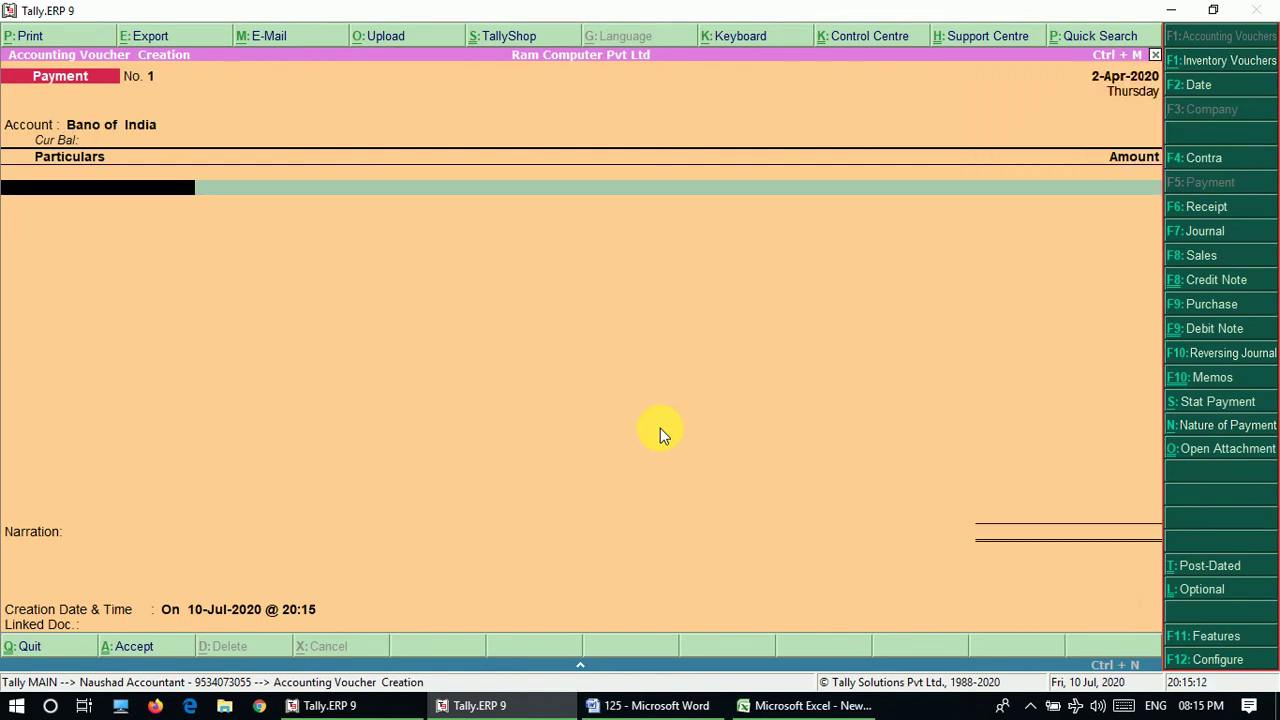
key("Down")
key("Down")
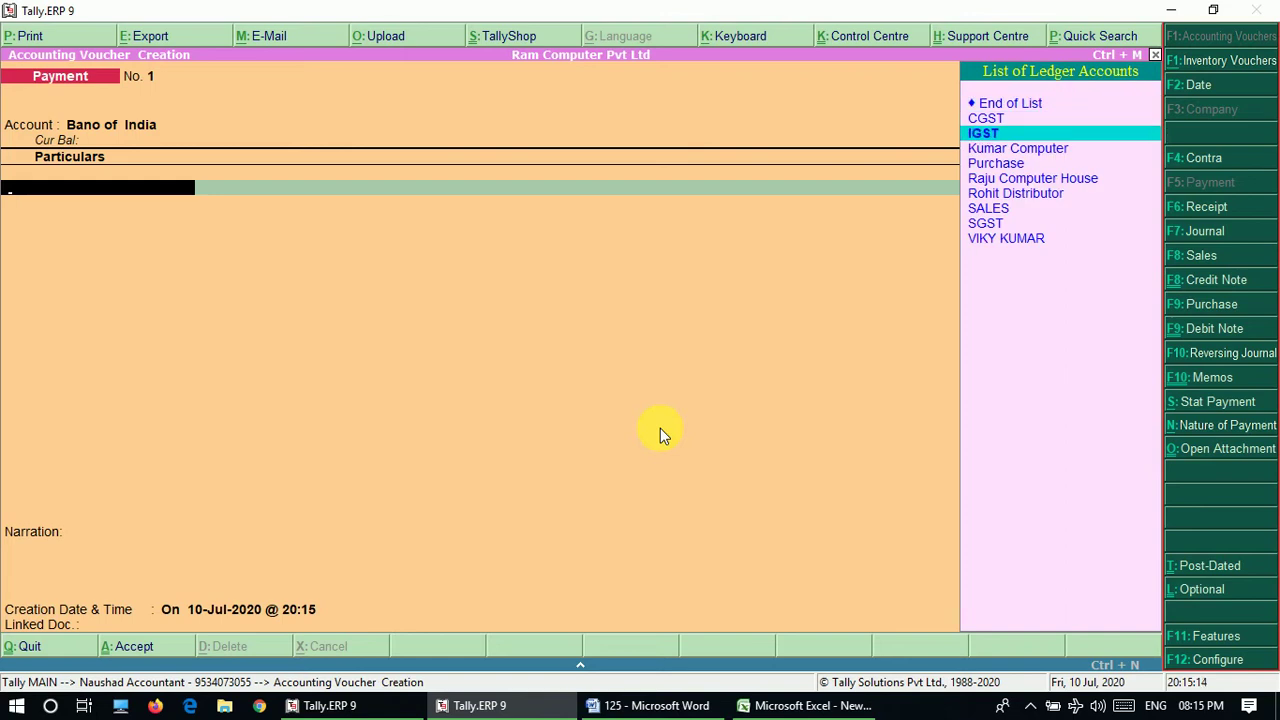
key("Escape")
key("y")
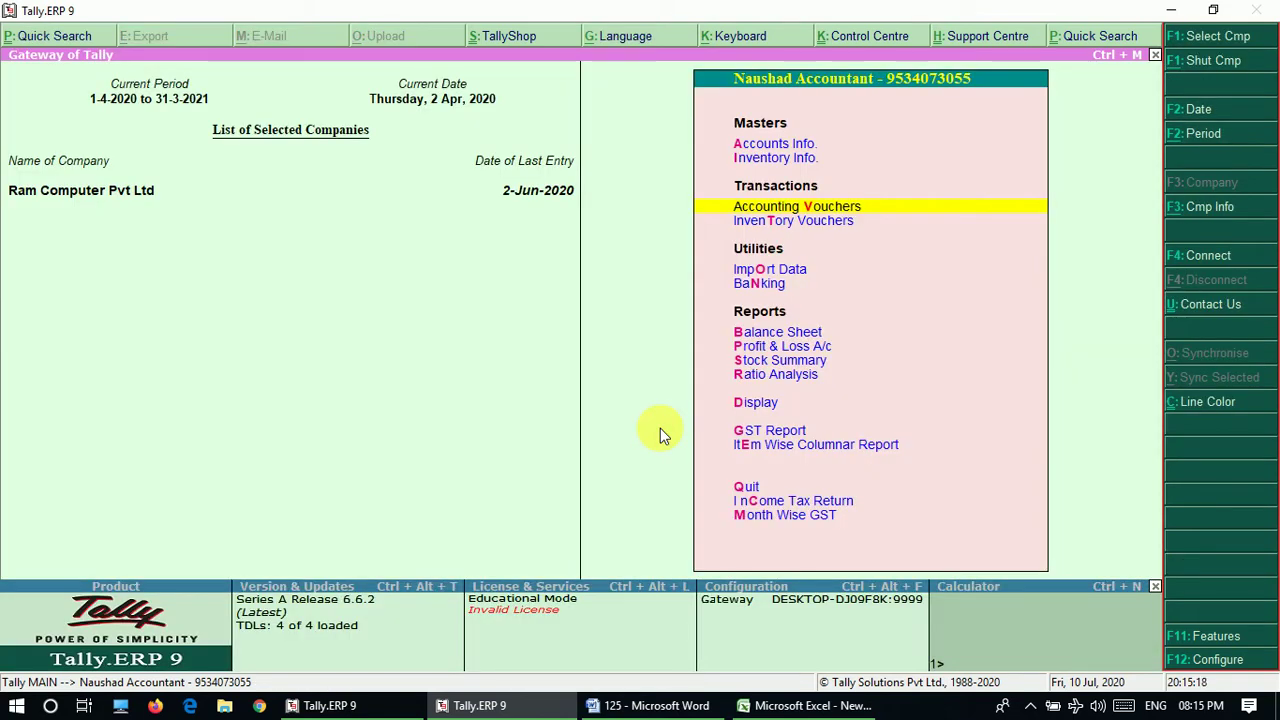
Open the Balance Sheet, drill down through Current Liabilities to Duties & Taxes and show the group month by month
key("b")
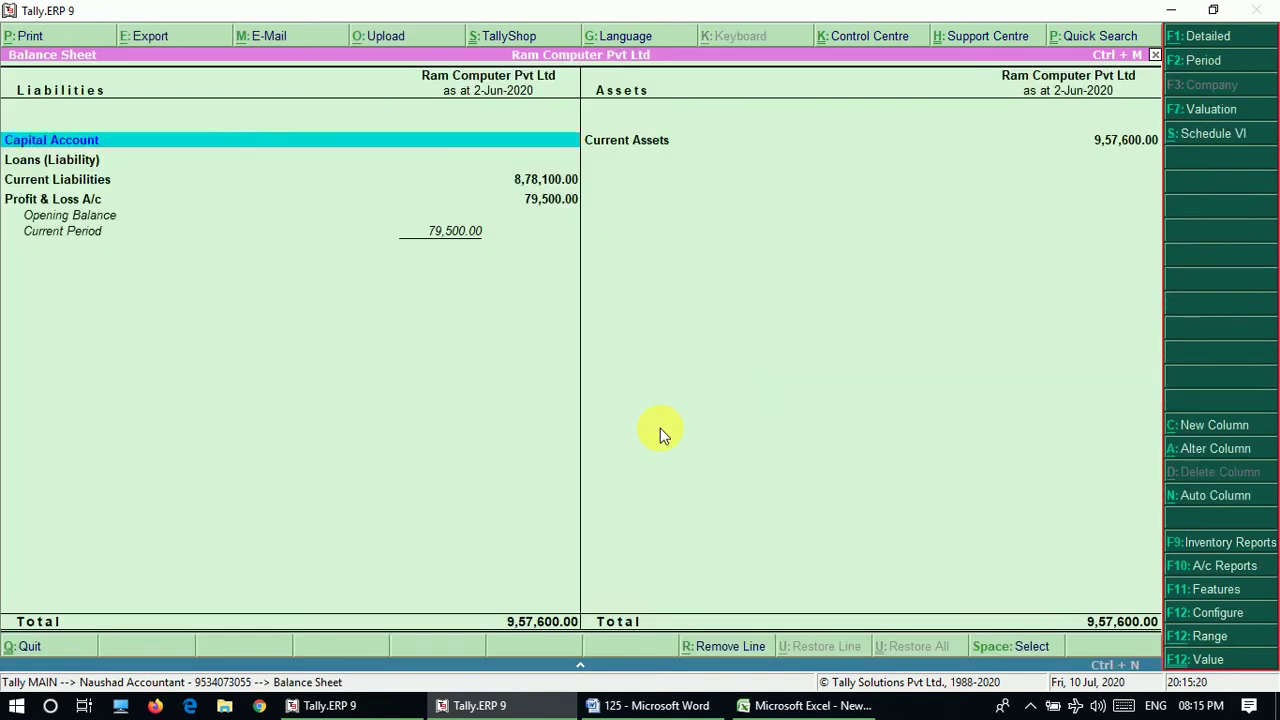
key("Down")
key("Down")
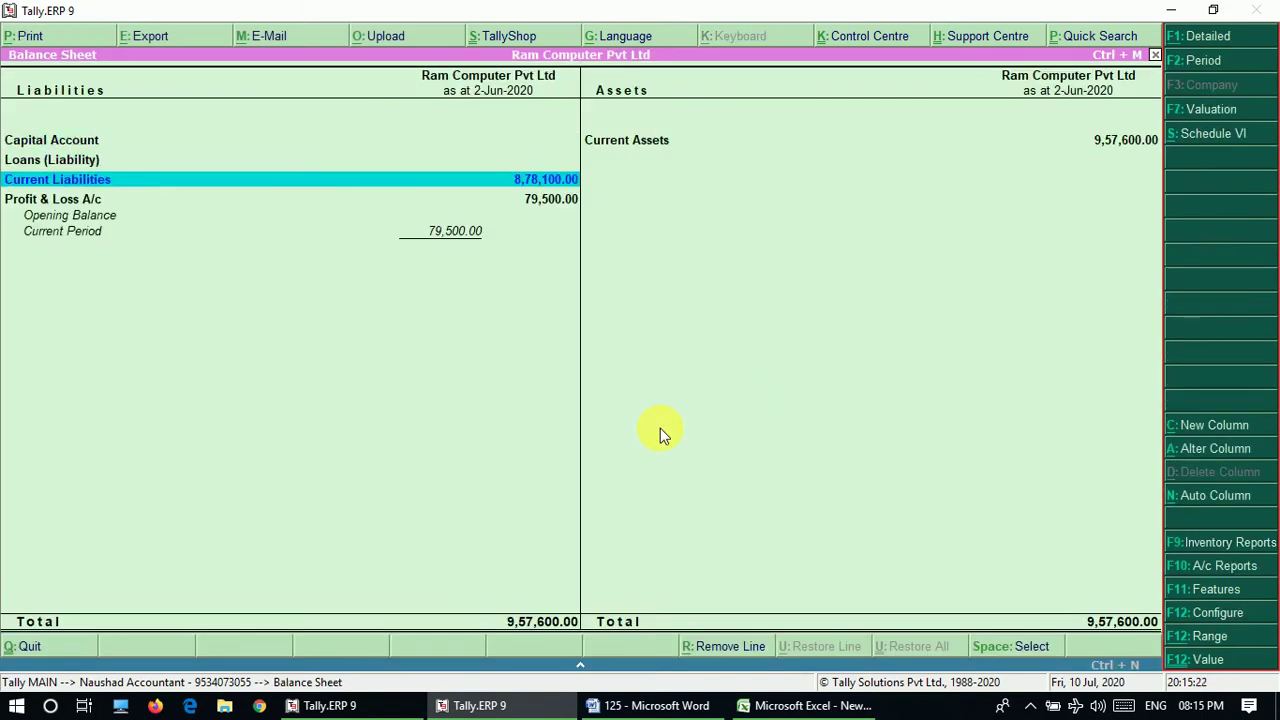
key("Return")
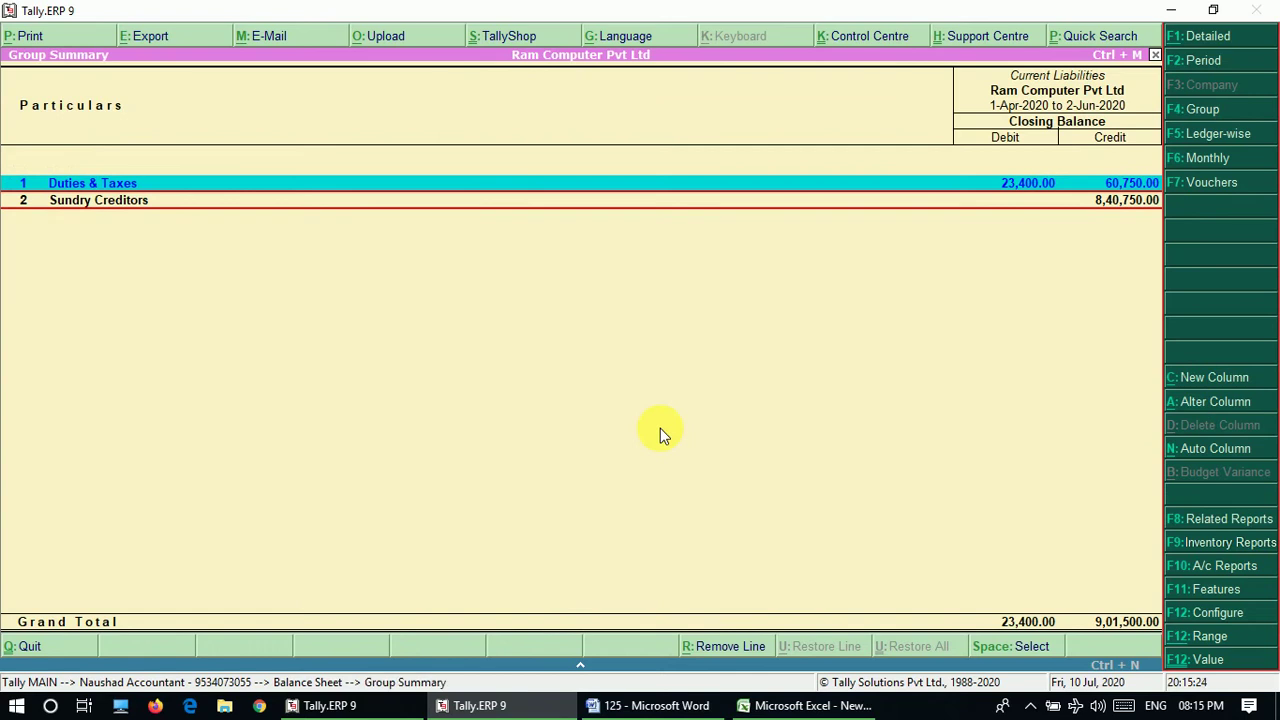
key("Return")
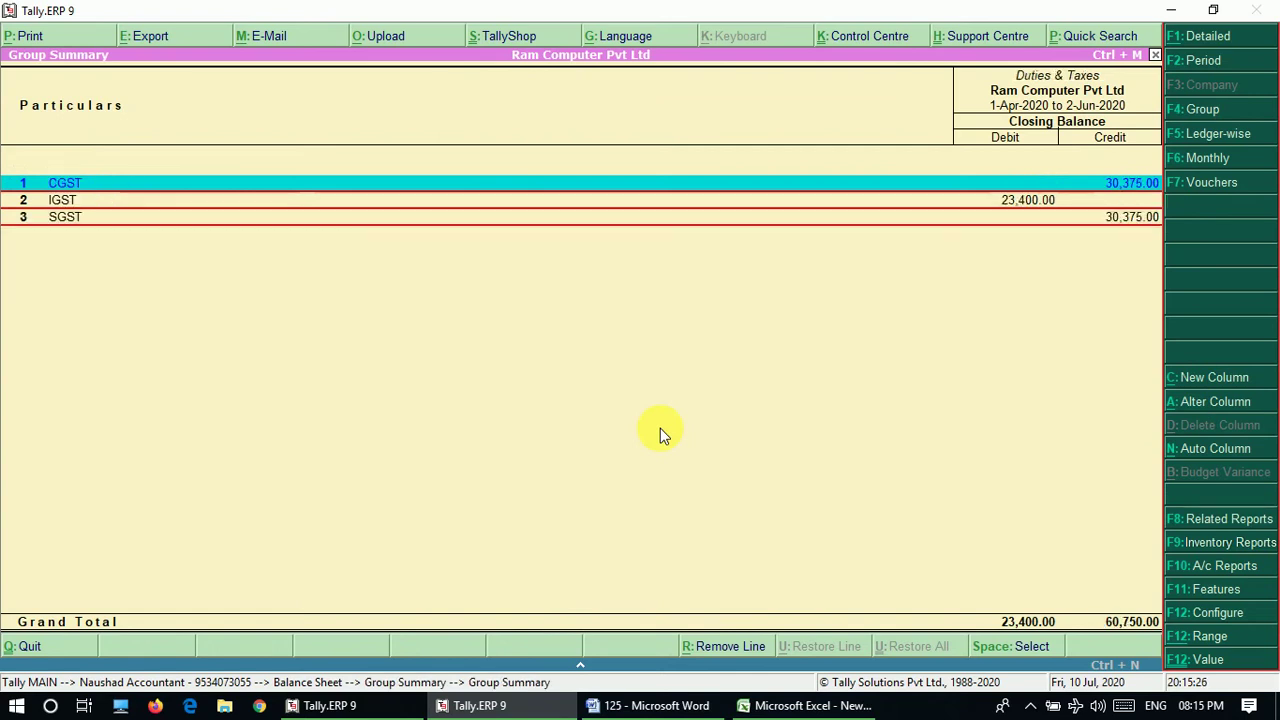
left_click(1192, 164)
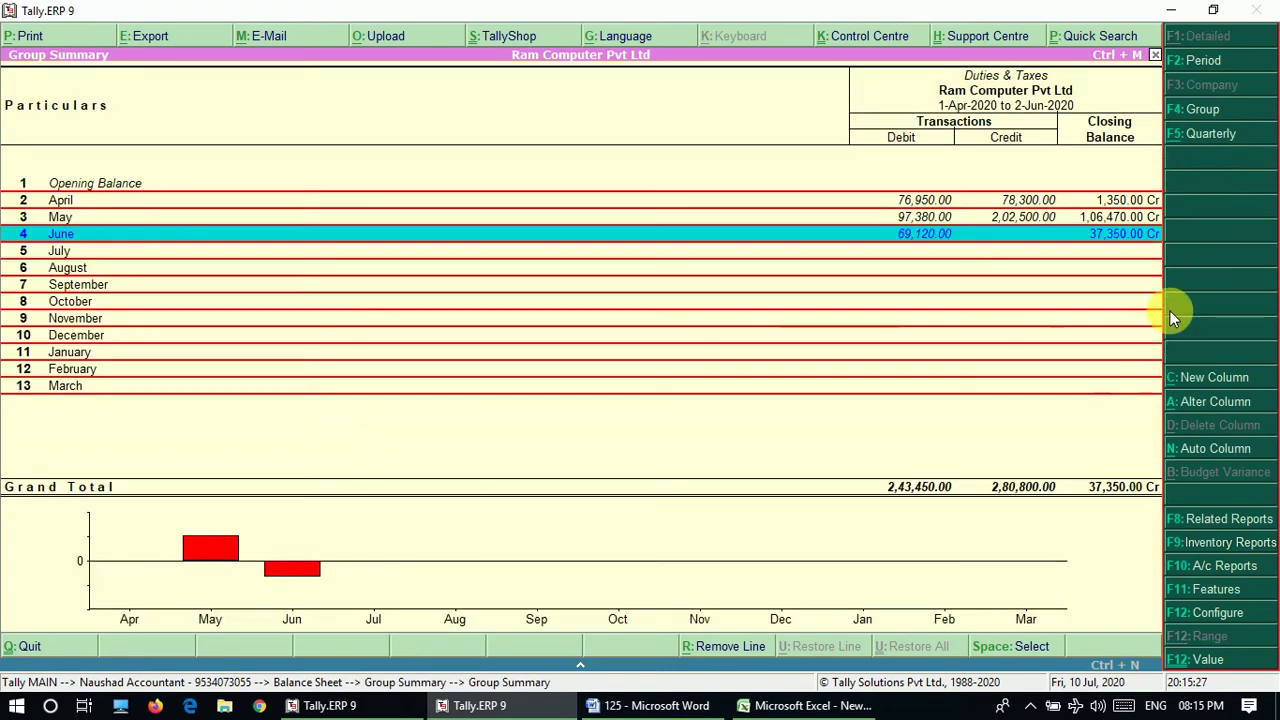
Drill down into April under Duties & Taxes and examine the CGST, IGST and SGST balances
key("Up")
key("Up")
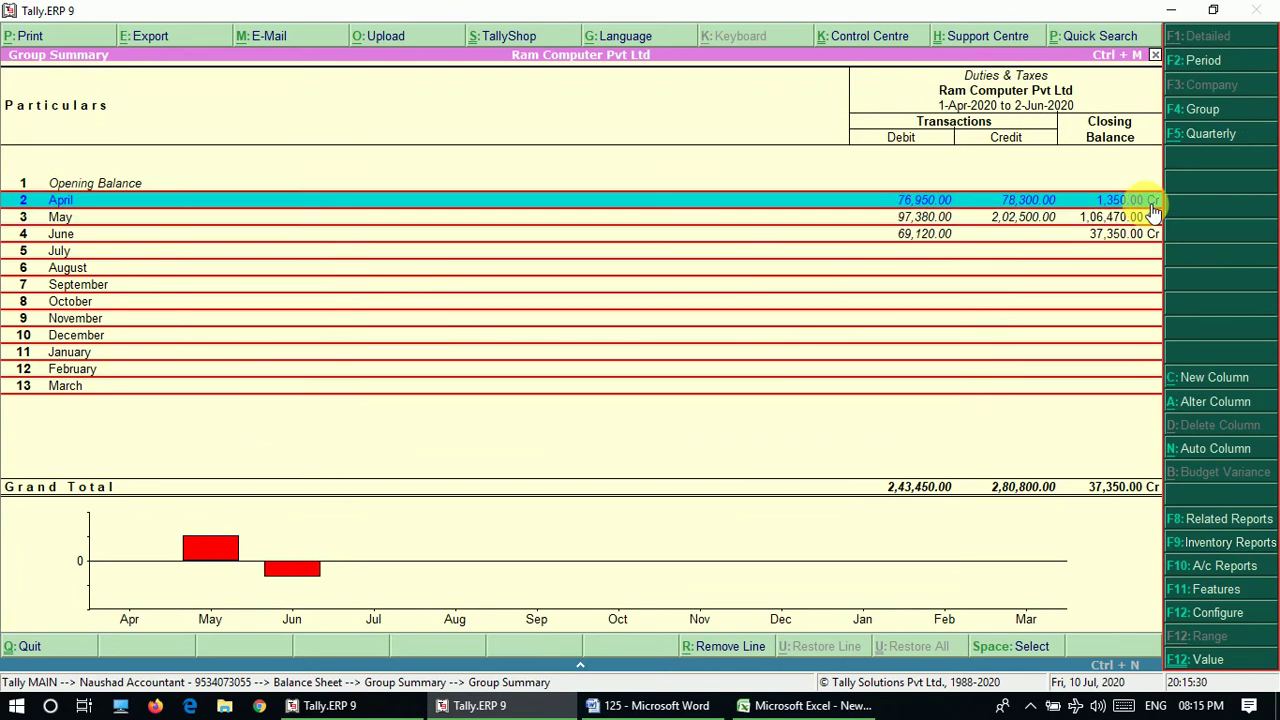
key("space")
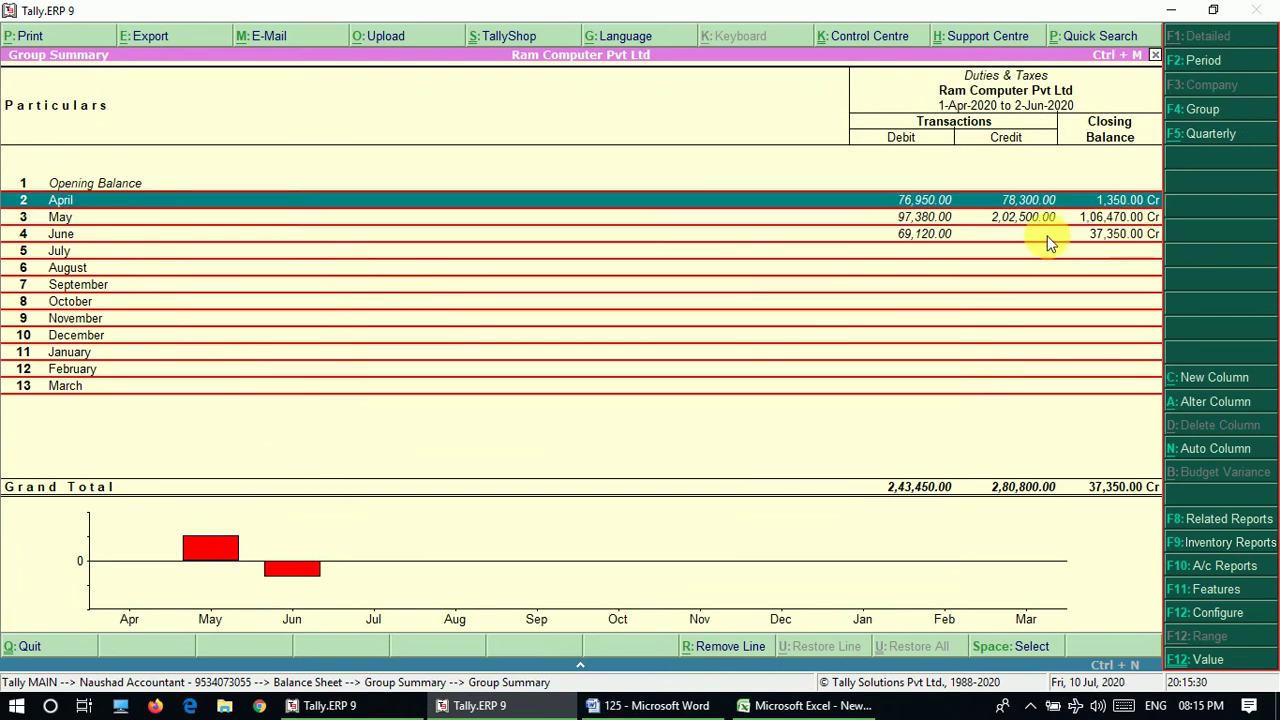
key("Return")
left_click(1129, 216)
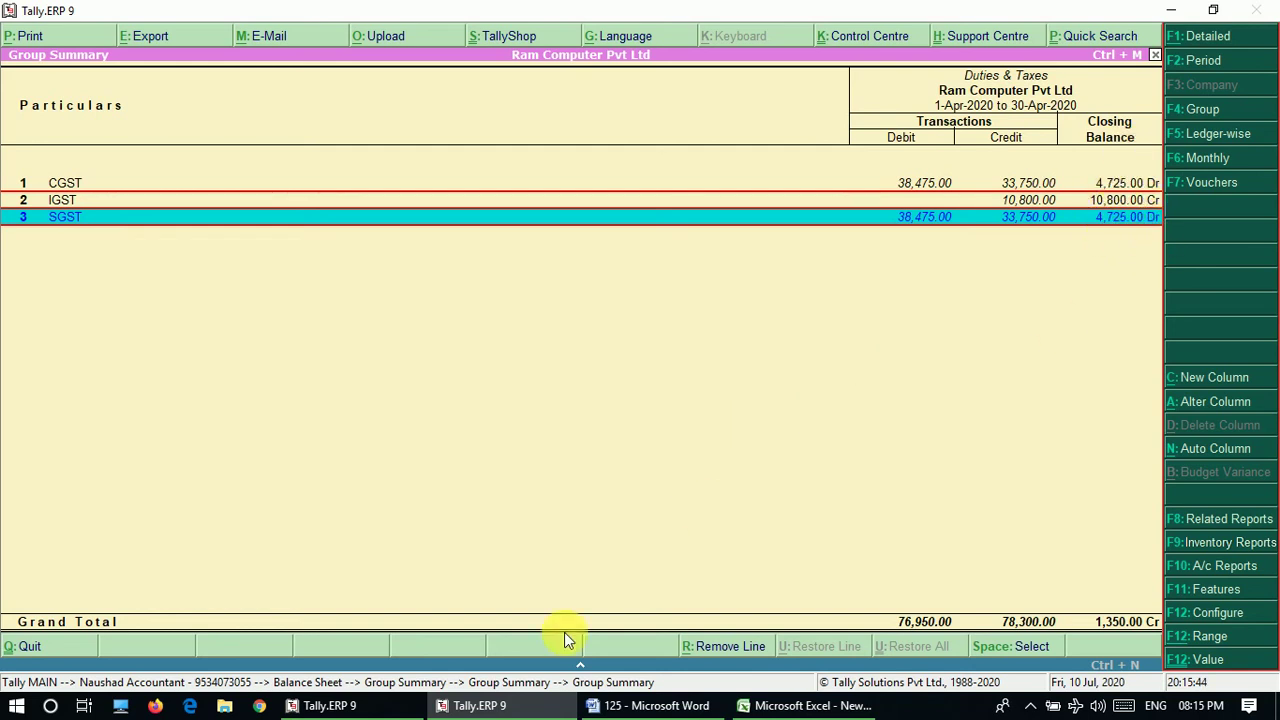
Switch to the first Tally.ERP 9 window, leave GSTR-3B for the Gateway and start a new Journal voucher
left_click(371, 703)
key("Escape")
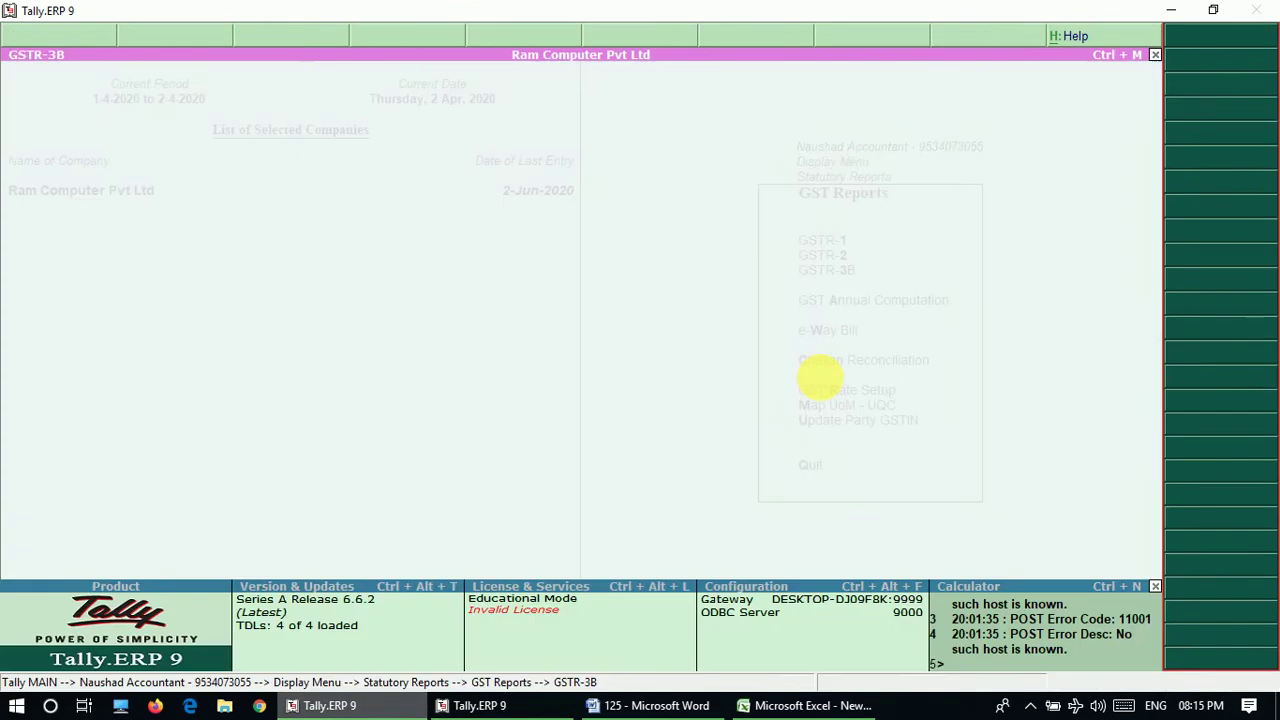
key("Escape")
key("Escape")
key("Escape")
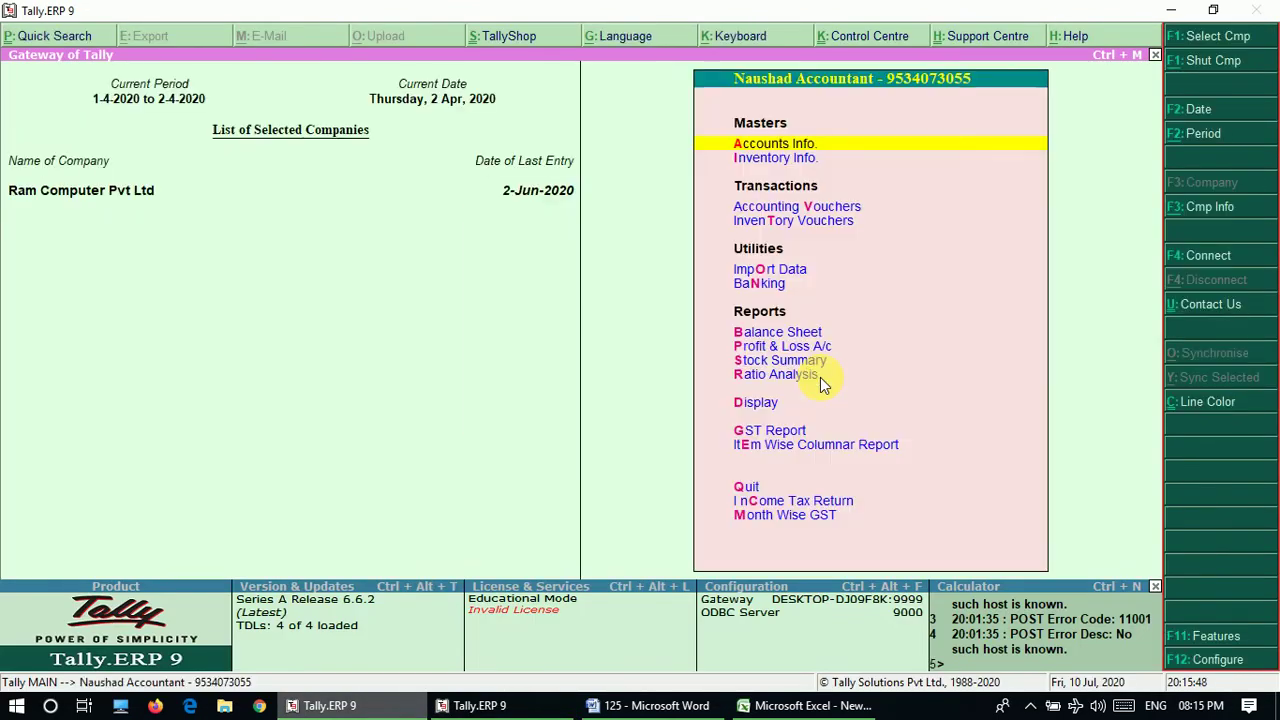
key("v")
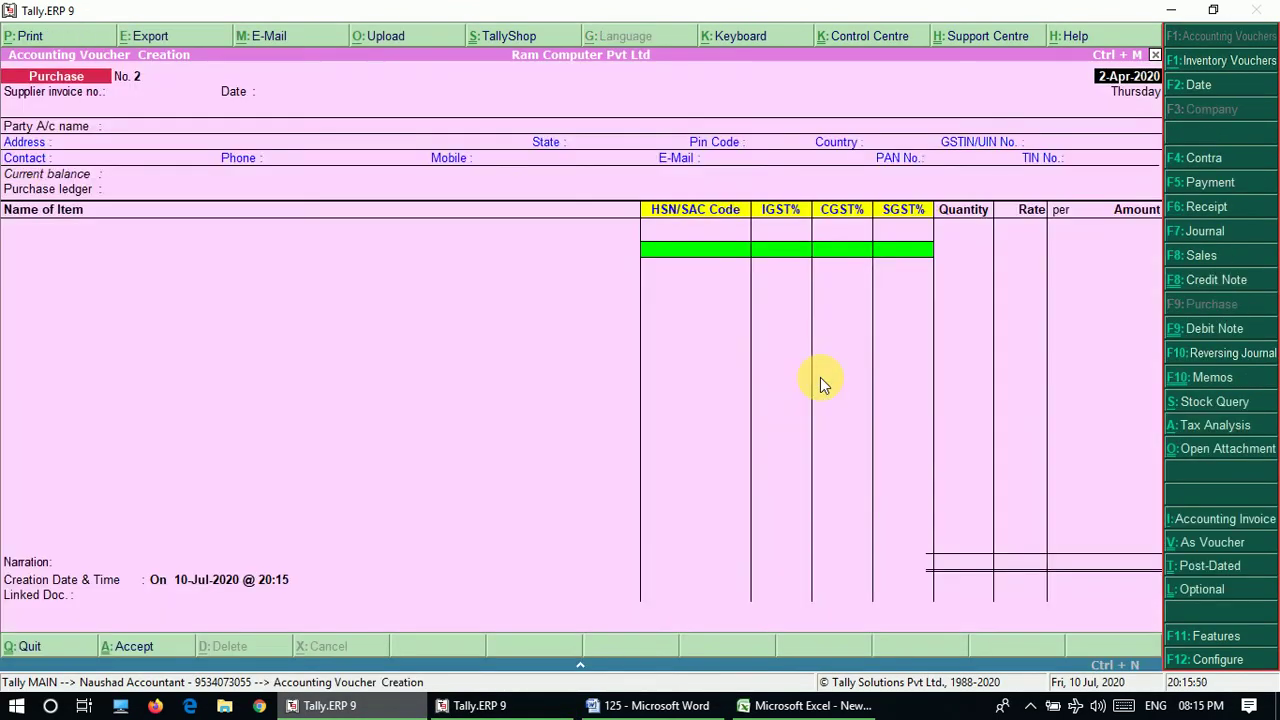
key("F7")
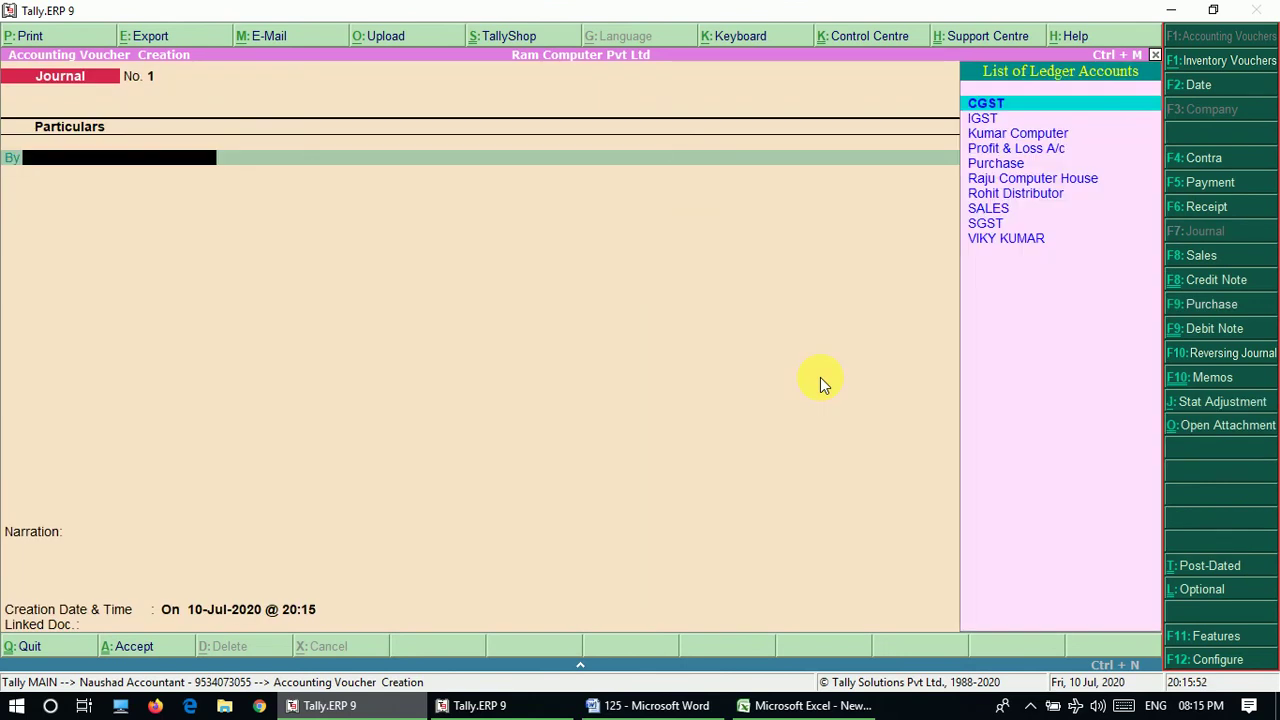
Configure the journal voucher to use Cr/Dr instead of To/By during entry and save the configuration
key("F12")
key("Return")
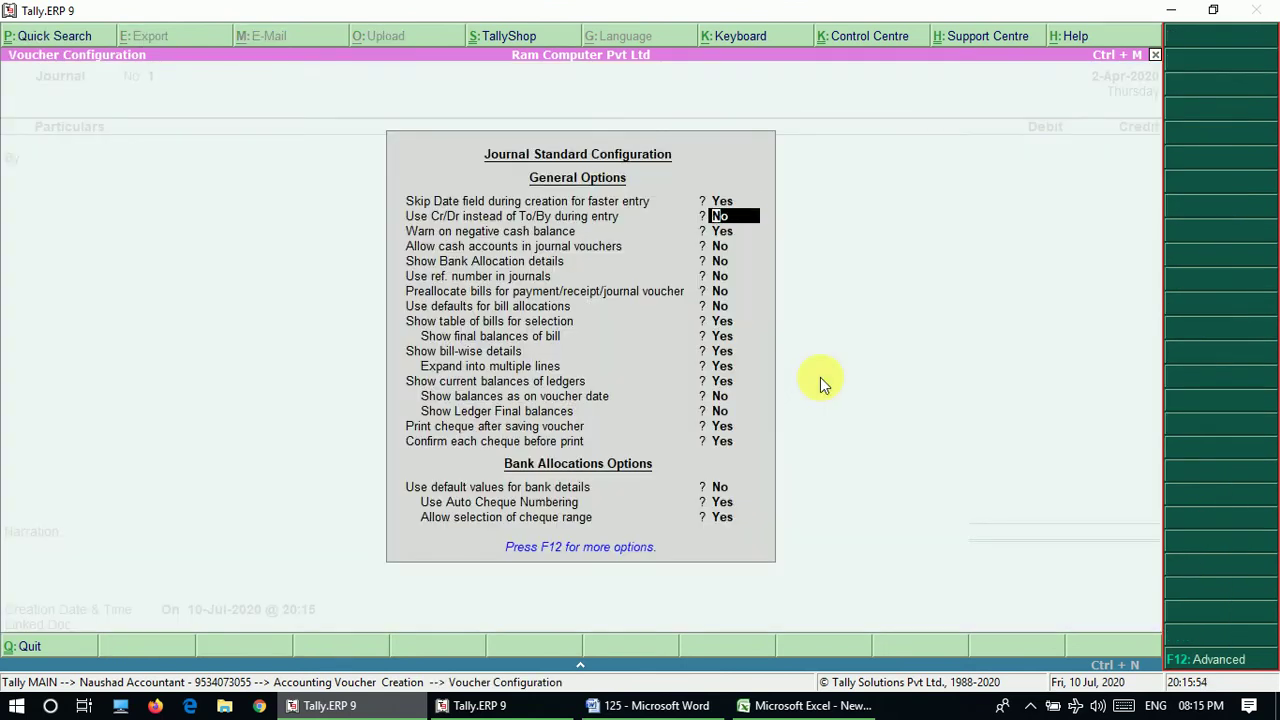
key("y")
key("Return")
key("ctrl+a")
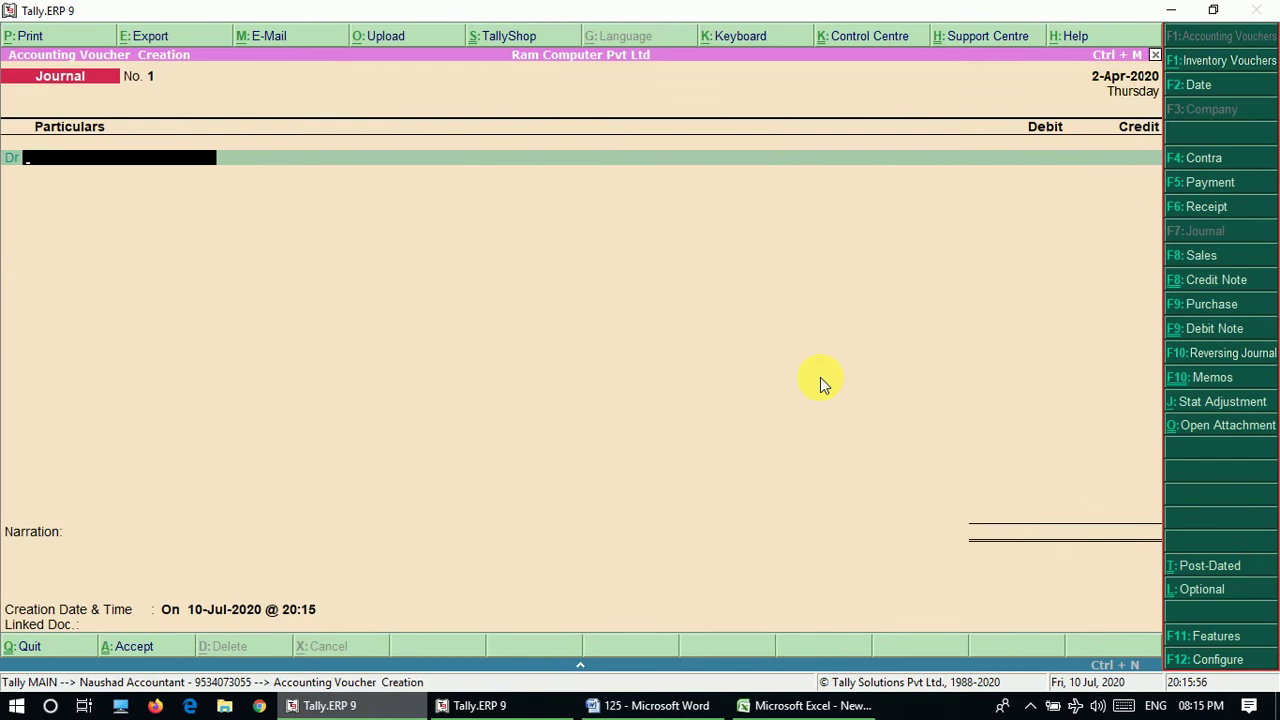
Debit the IGST ledger with 10,800 in the journal voucher and move on to the credit line
type("I")
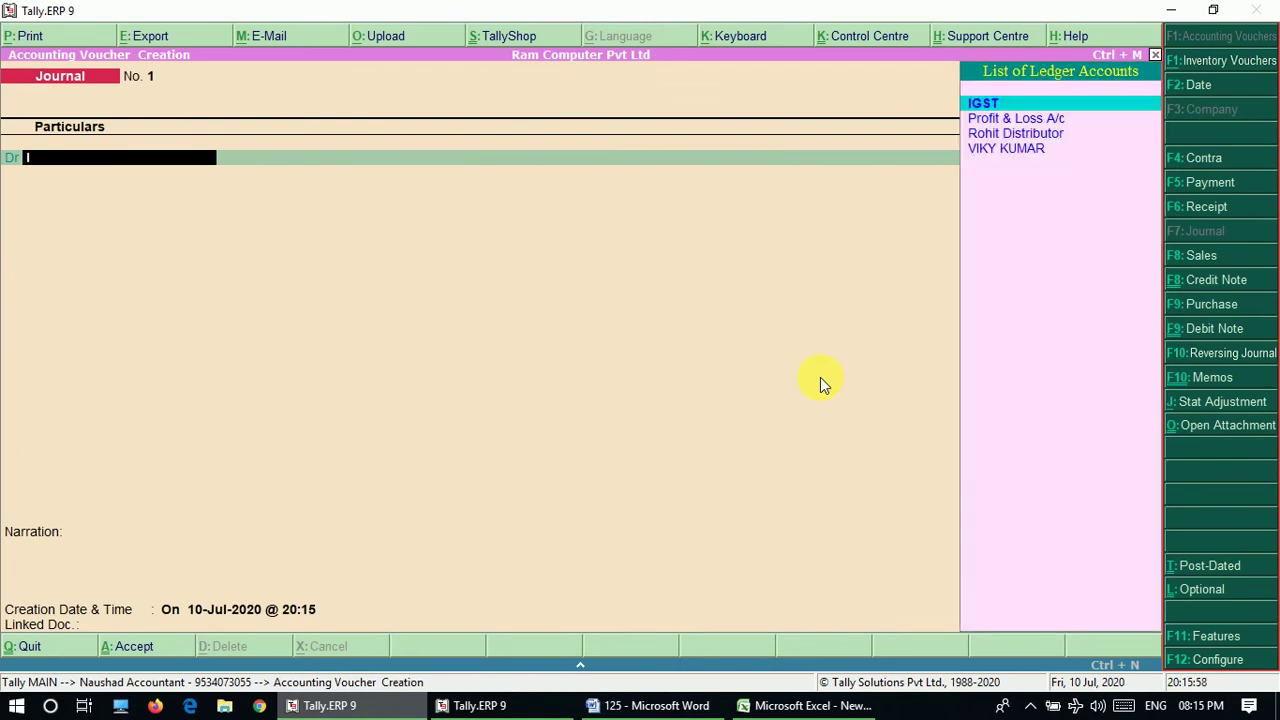
key("Down")
key("Down")
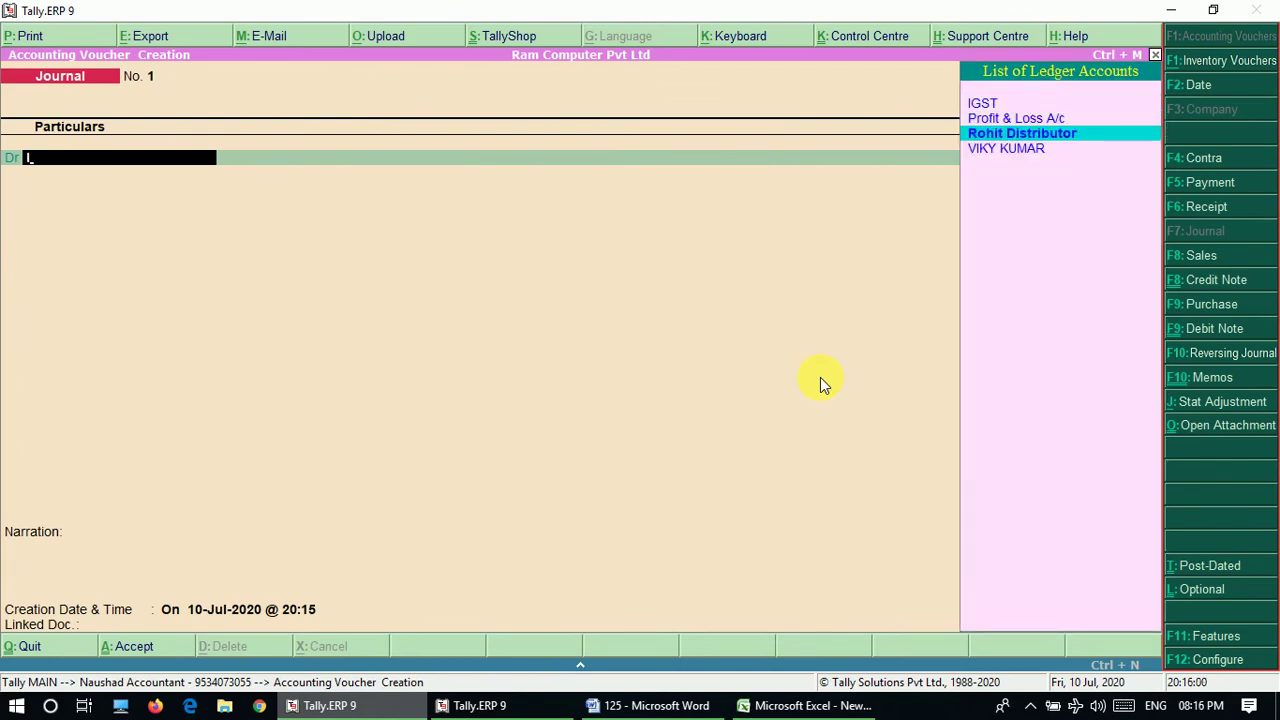
key("Up")
key("Up")
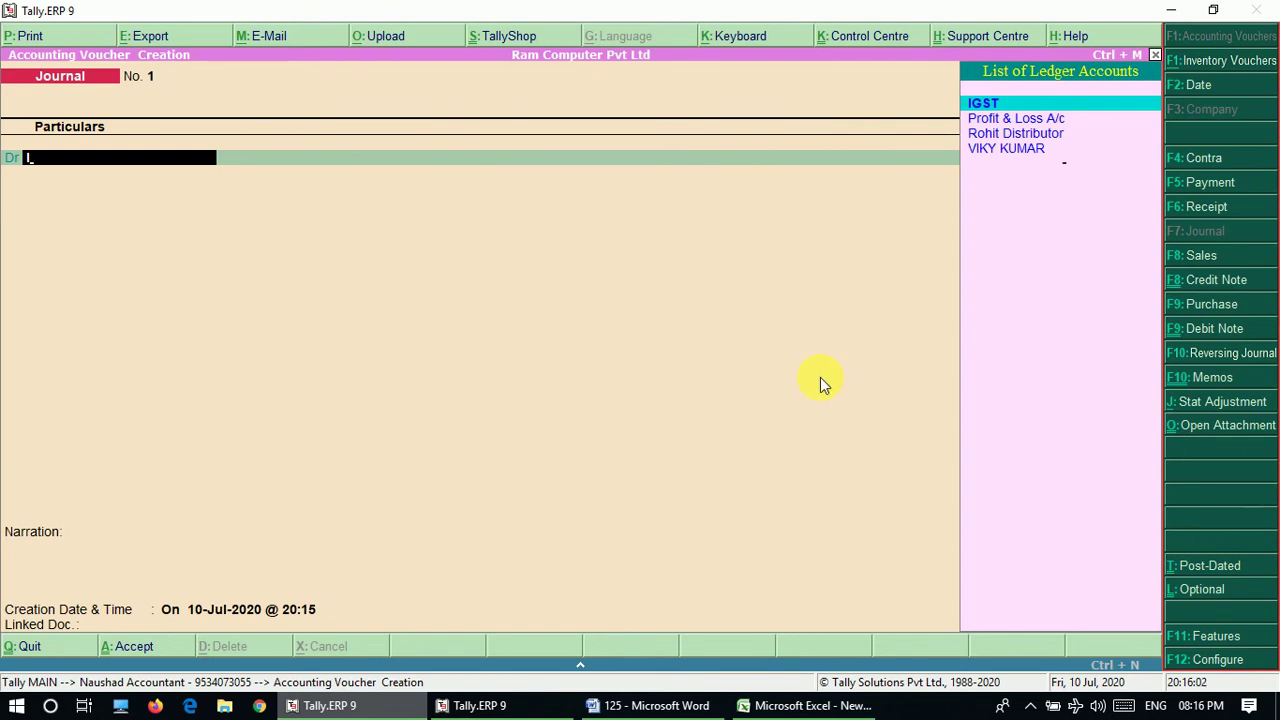
key("Return")
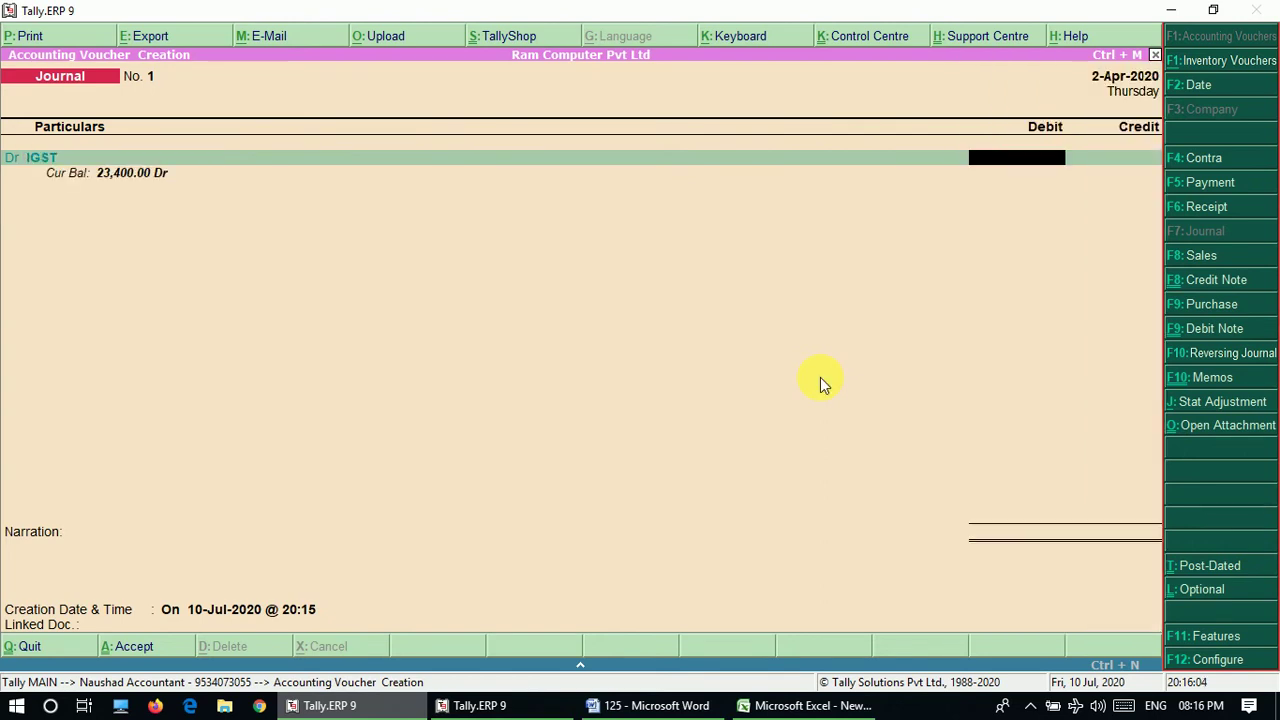
key("Return")
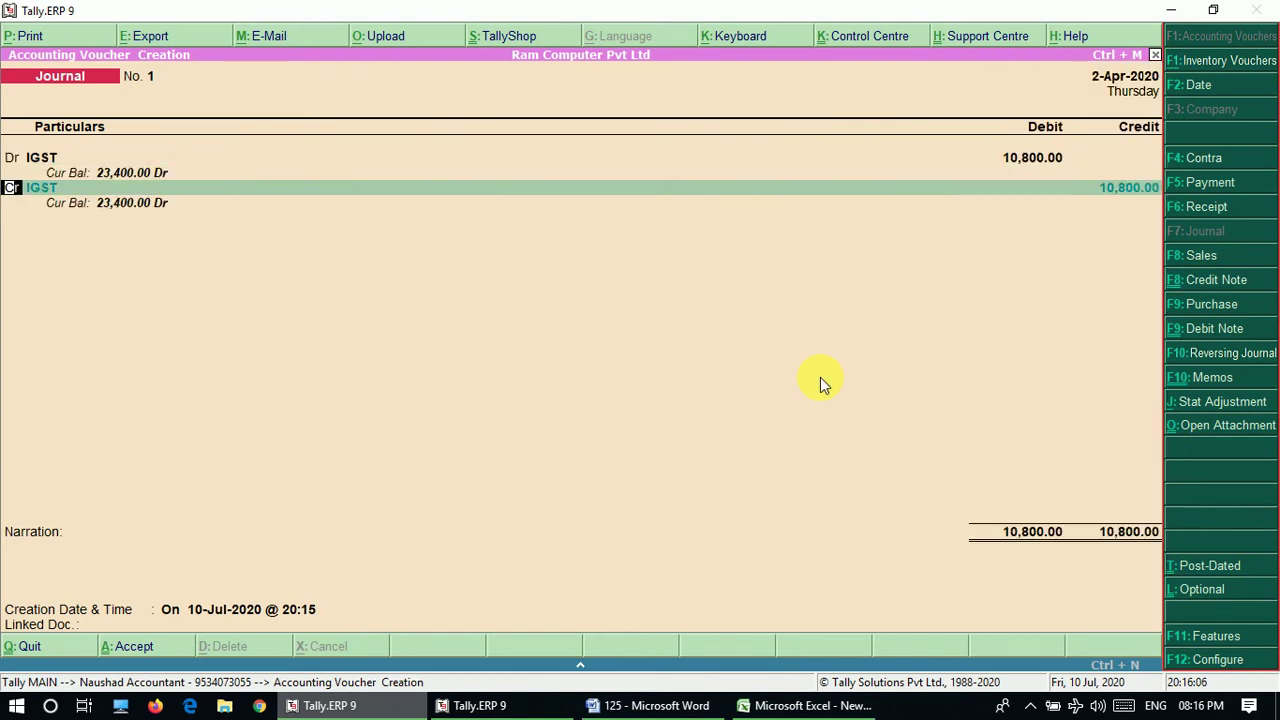
key("Return")
type("pur")
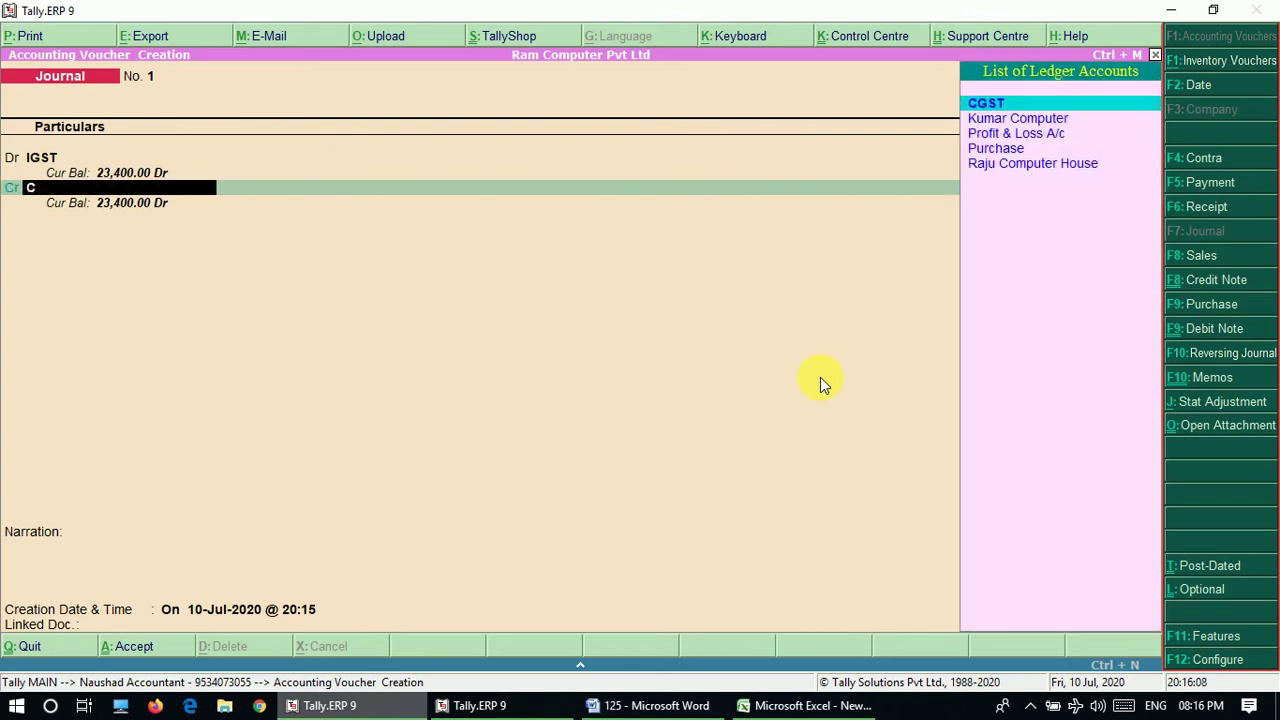
key("Return")
type("7")
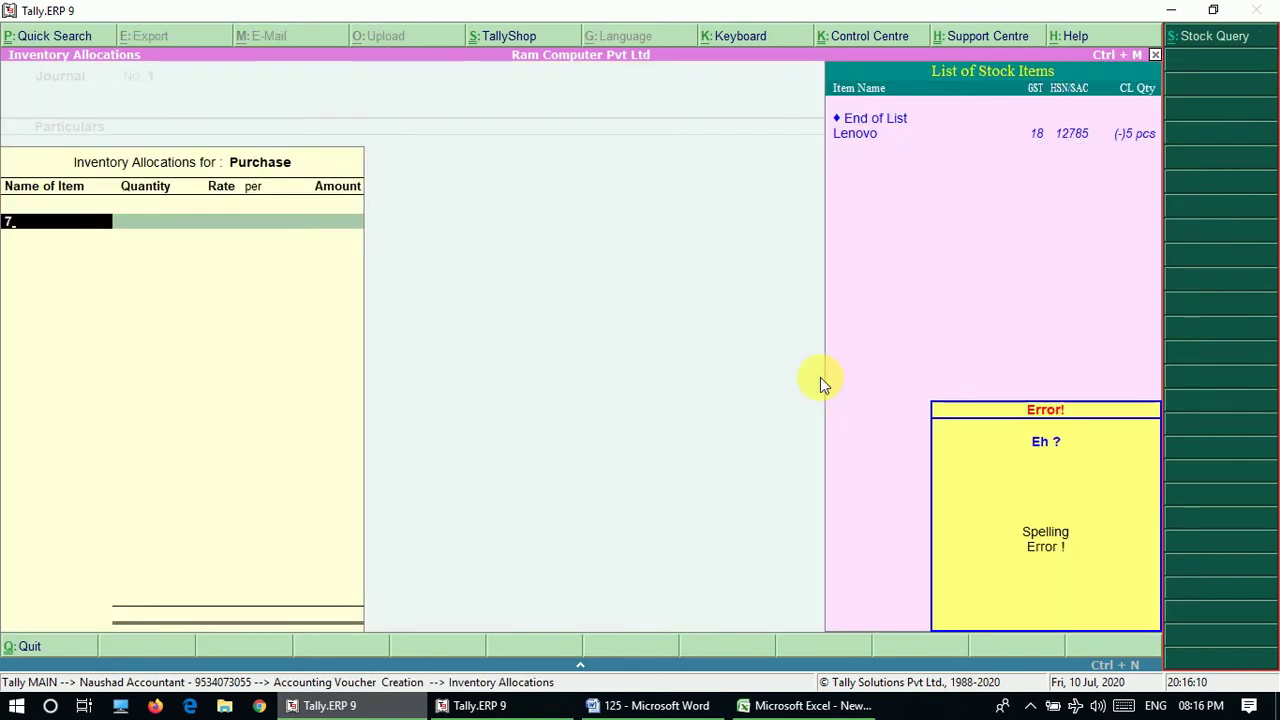
key("BackSpace")
key("Return")
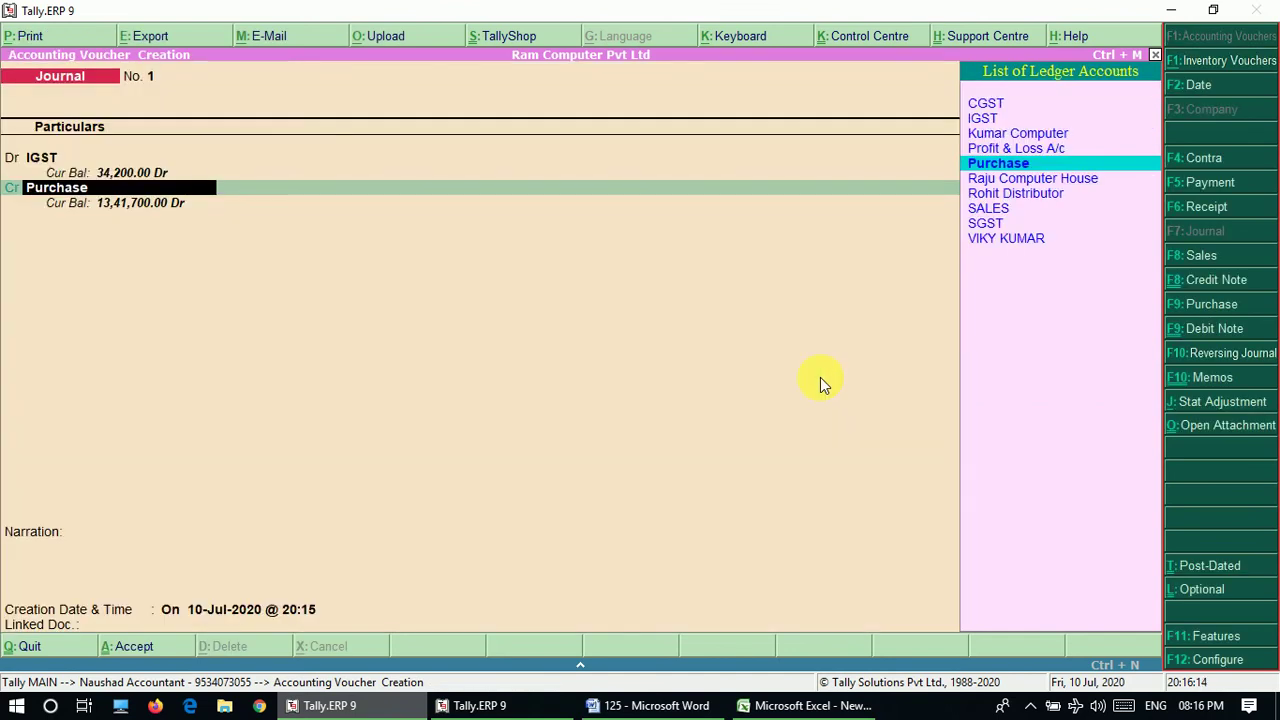
Credit the CGST ledger with 4,725 in the journal voucher
type("C")
key("Return")
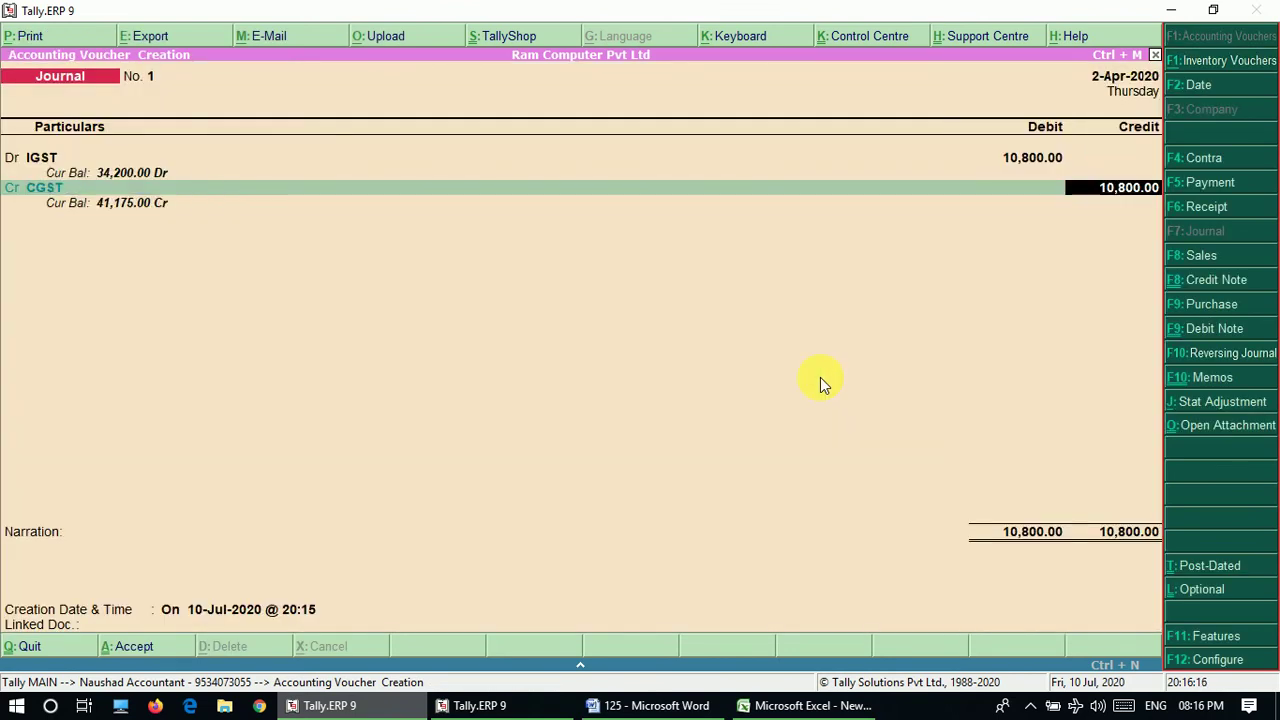
type("4725")
key("Return")
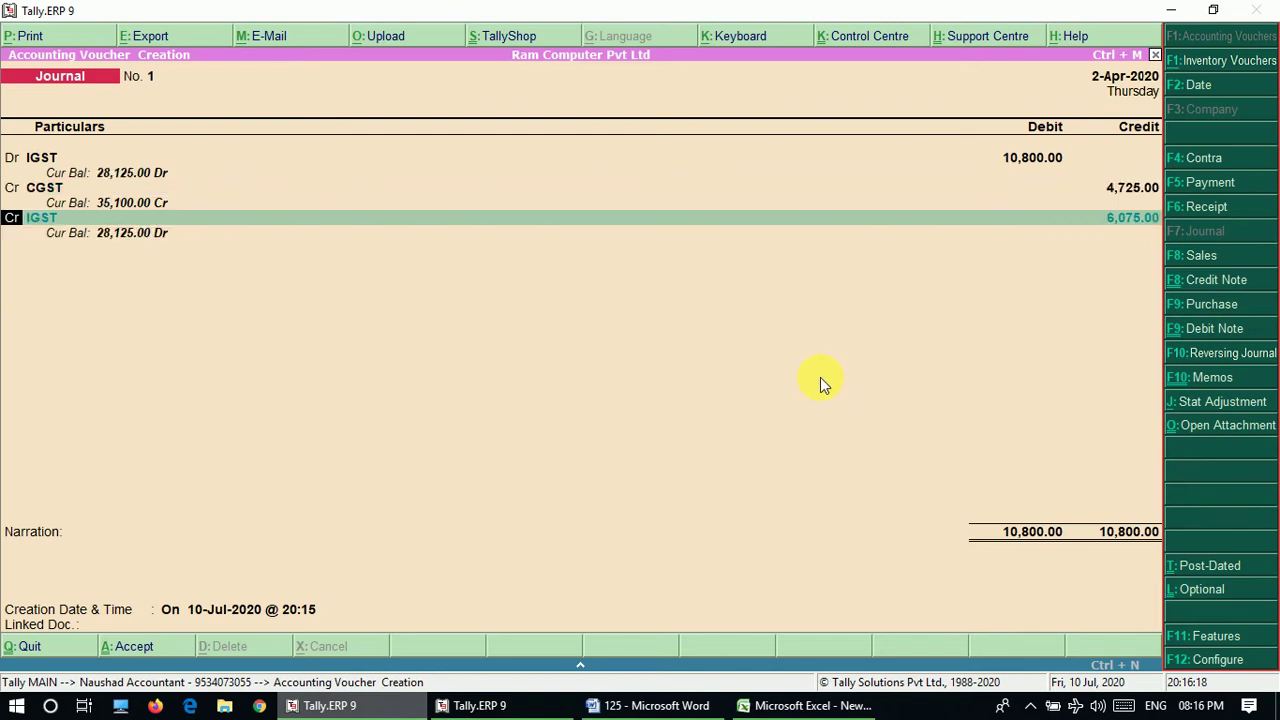
Add a second credit line for the SGST ledger with 4,725
key("Return")
type("SG")
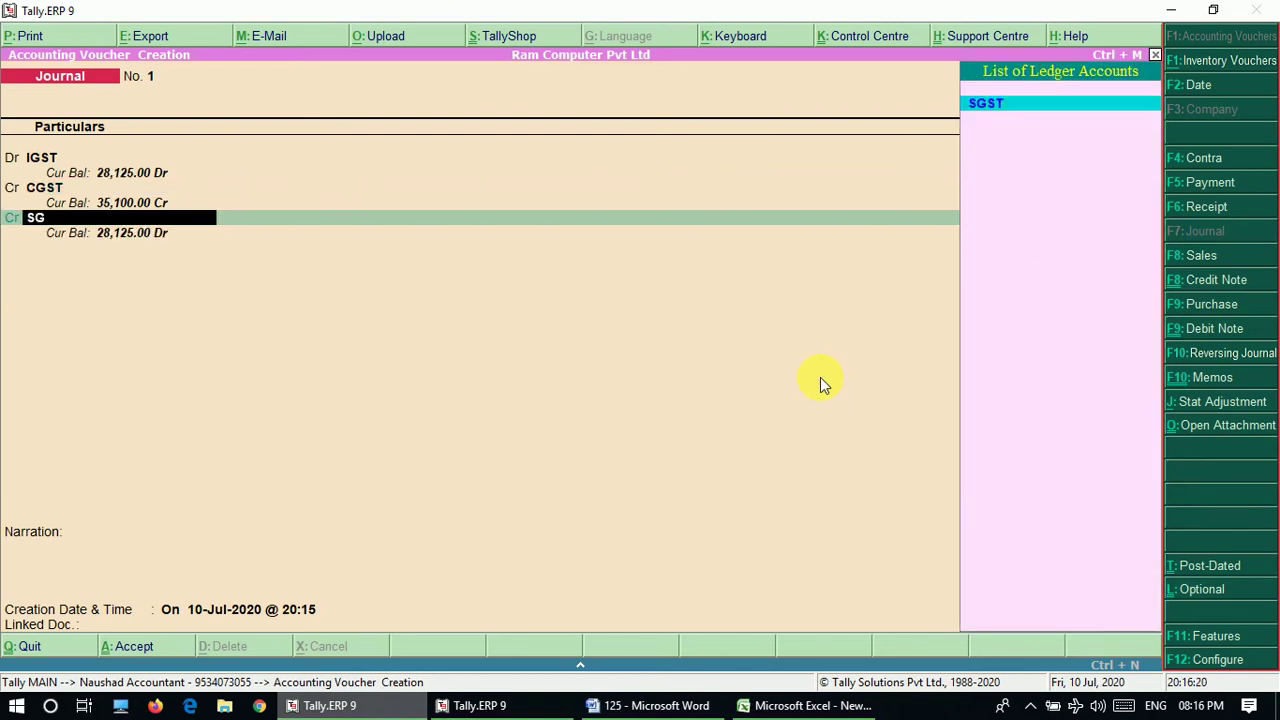
key("Return")
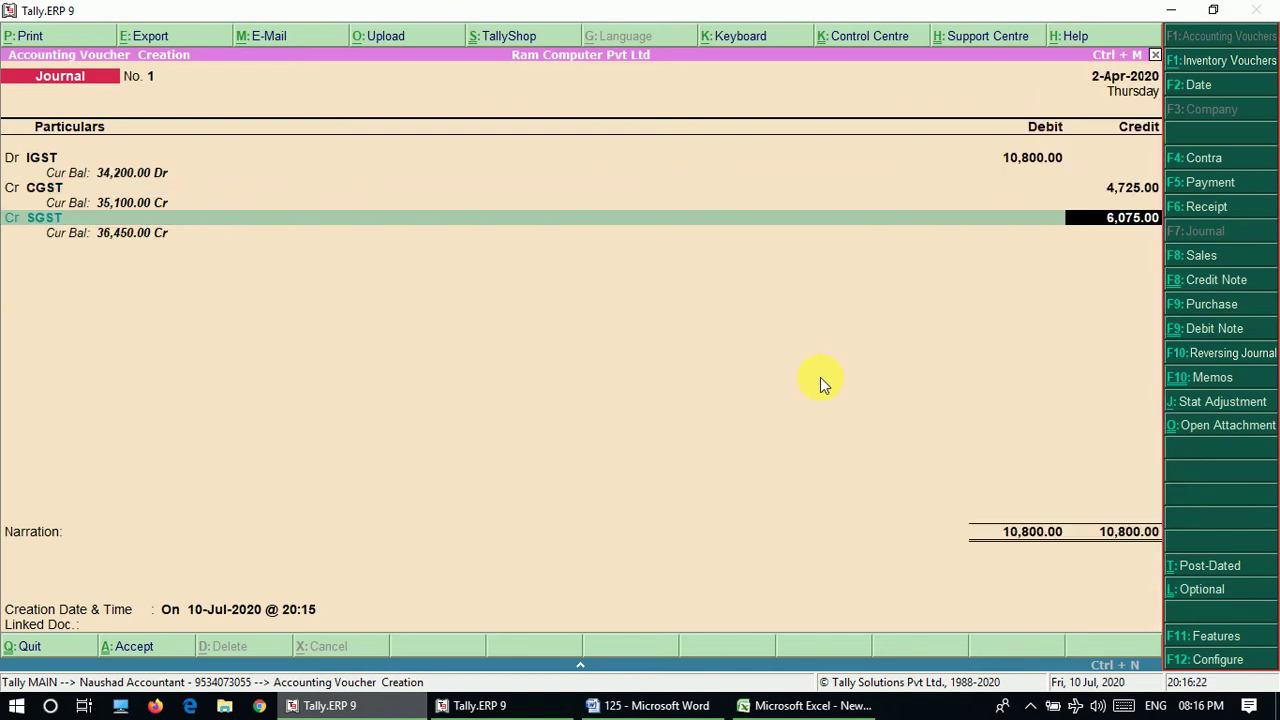
type("4725")
key("Return")
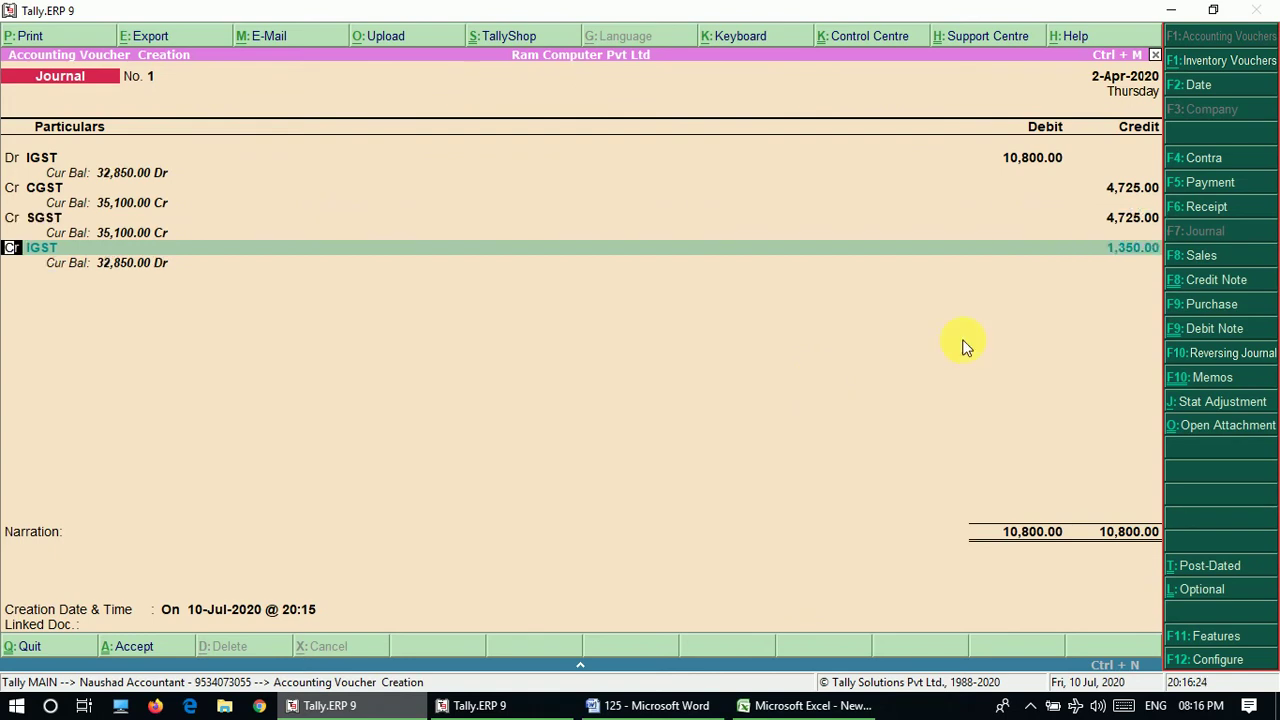
Compare the journal amounts with the April Duties & Taxes closing balances in the other Tally.ERP 9 window
key("alt+Tab")
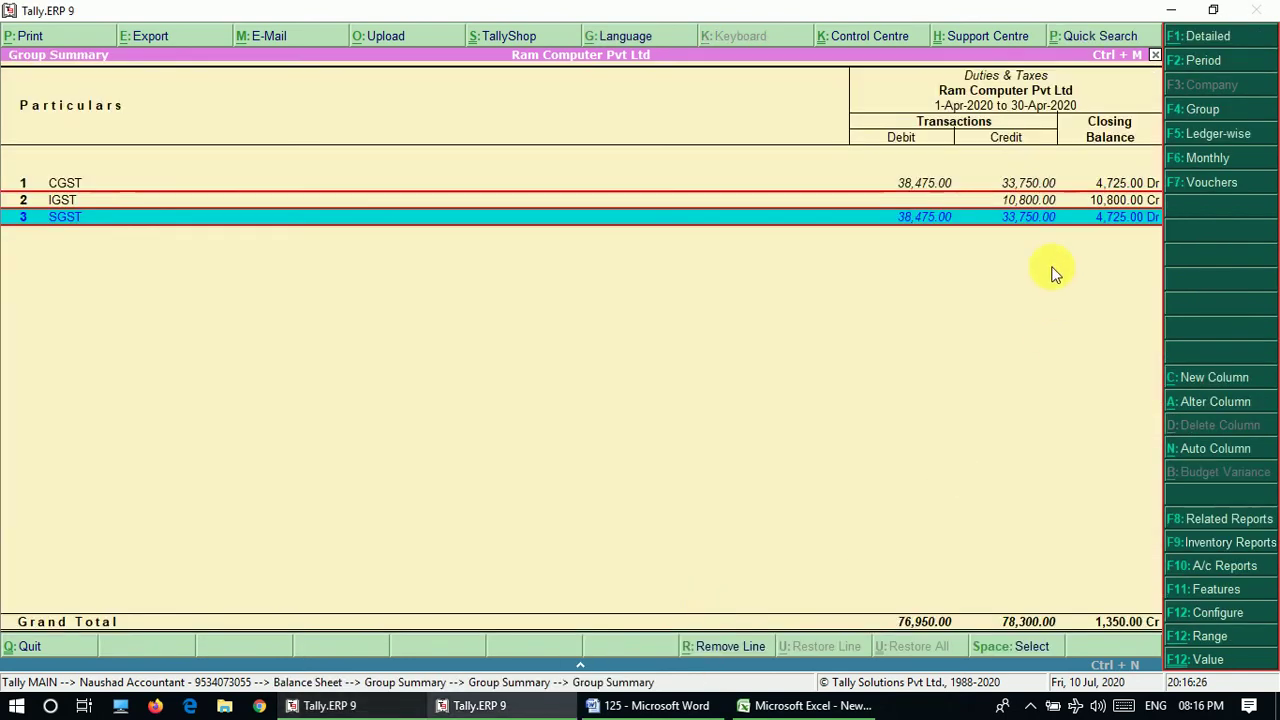
left_click(1118, 201)
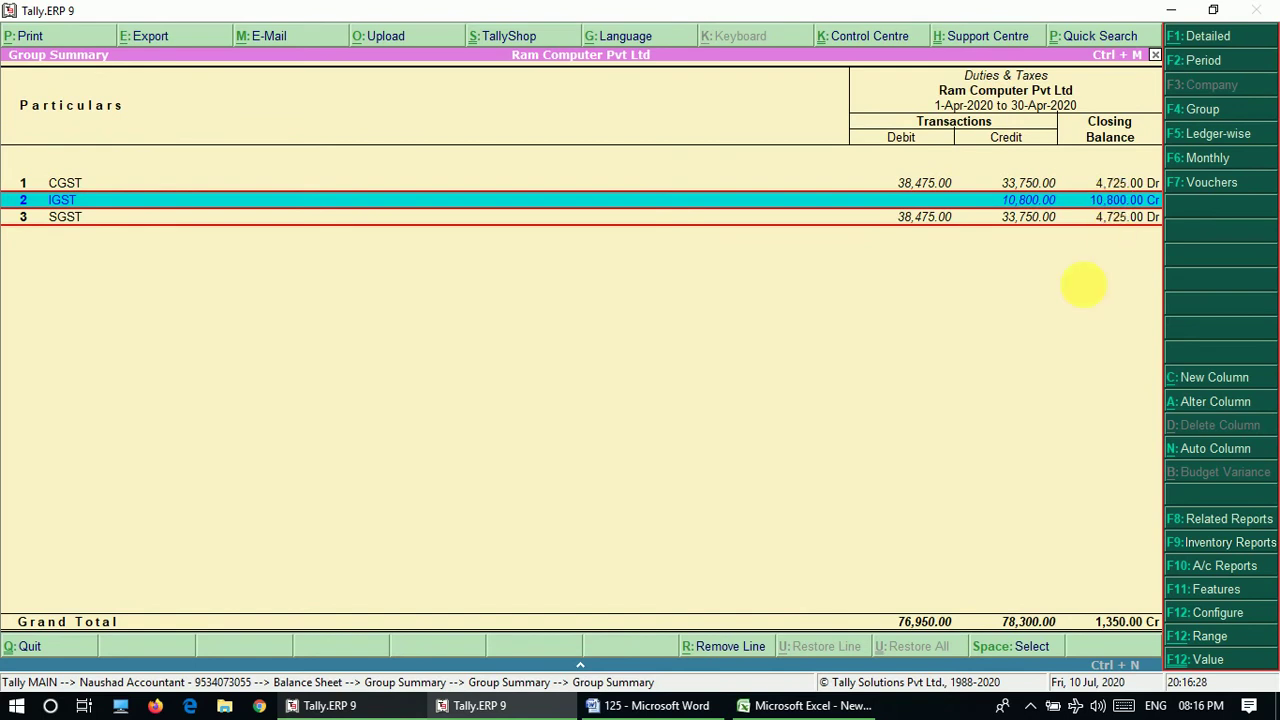
key("alt+Tab")
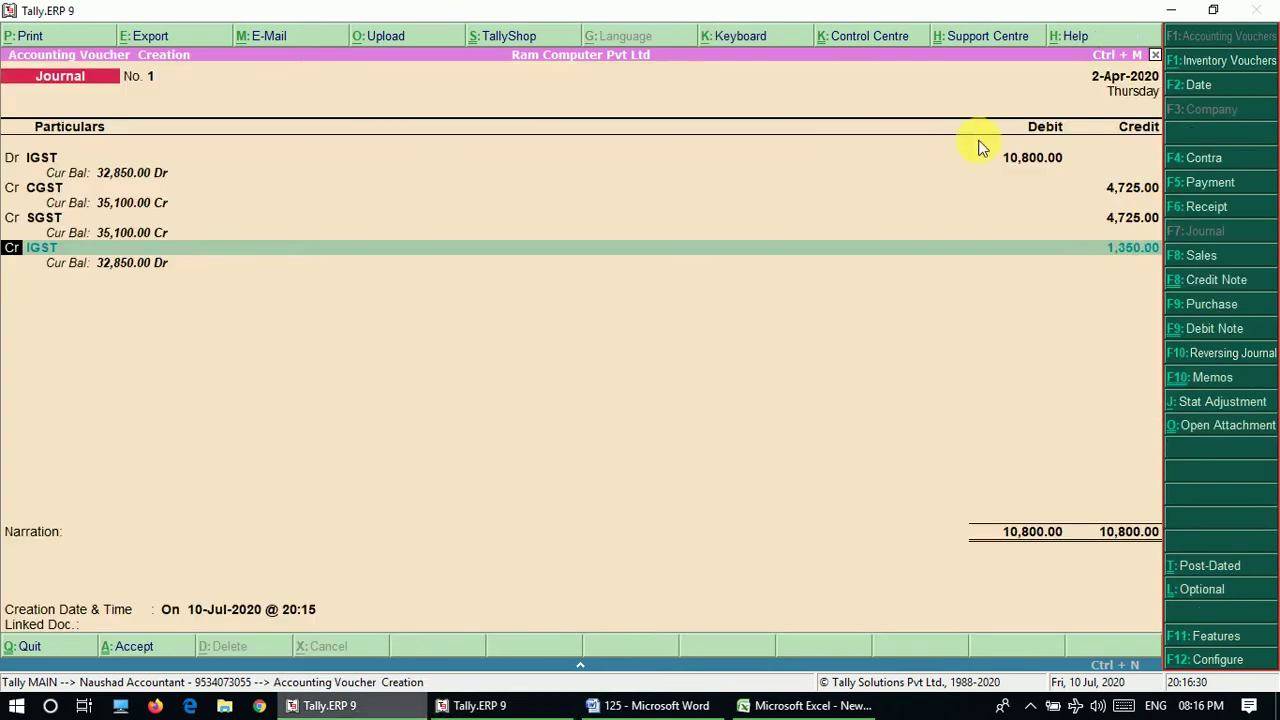
key("alt+Tab")
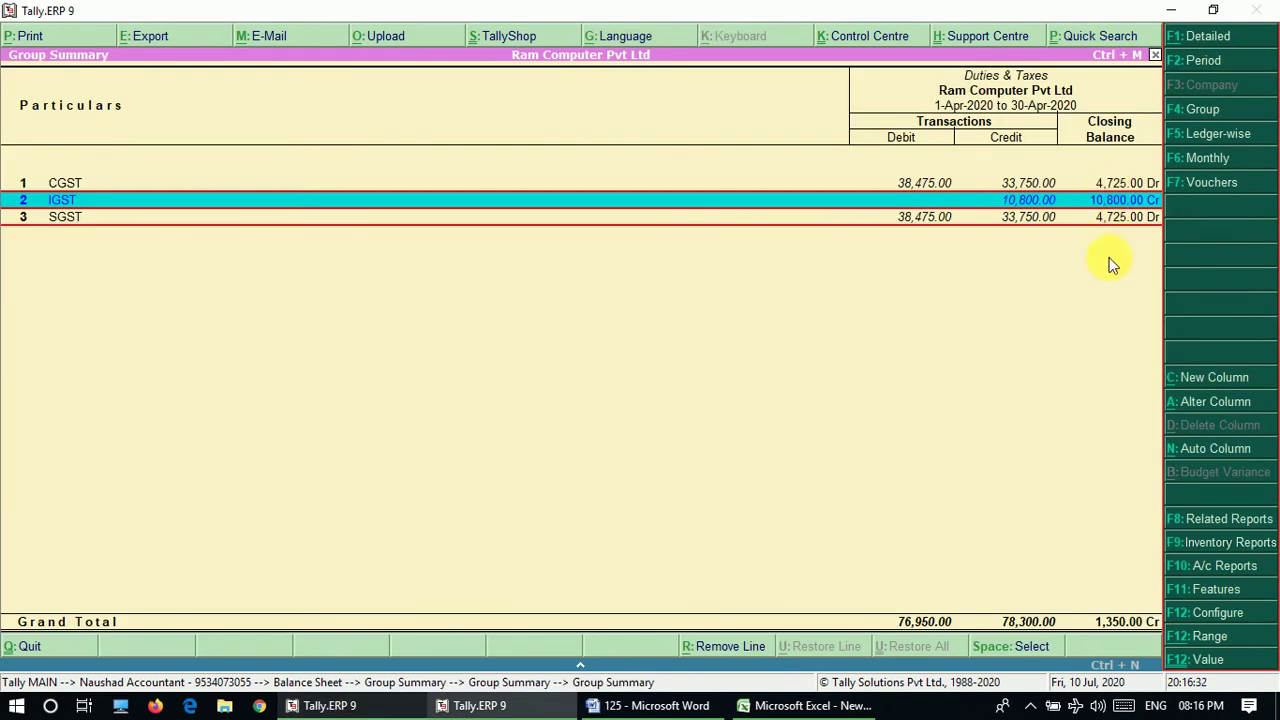
key("alt+Tab")
Save the journal voucher with the remaining 1,350 credited to IGST and return to the Gateway
left_click(1118, 249)
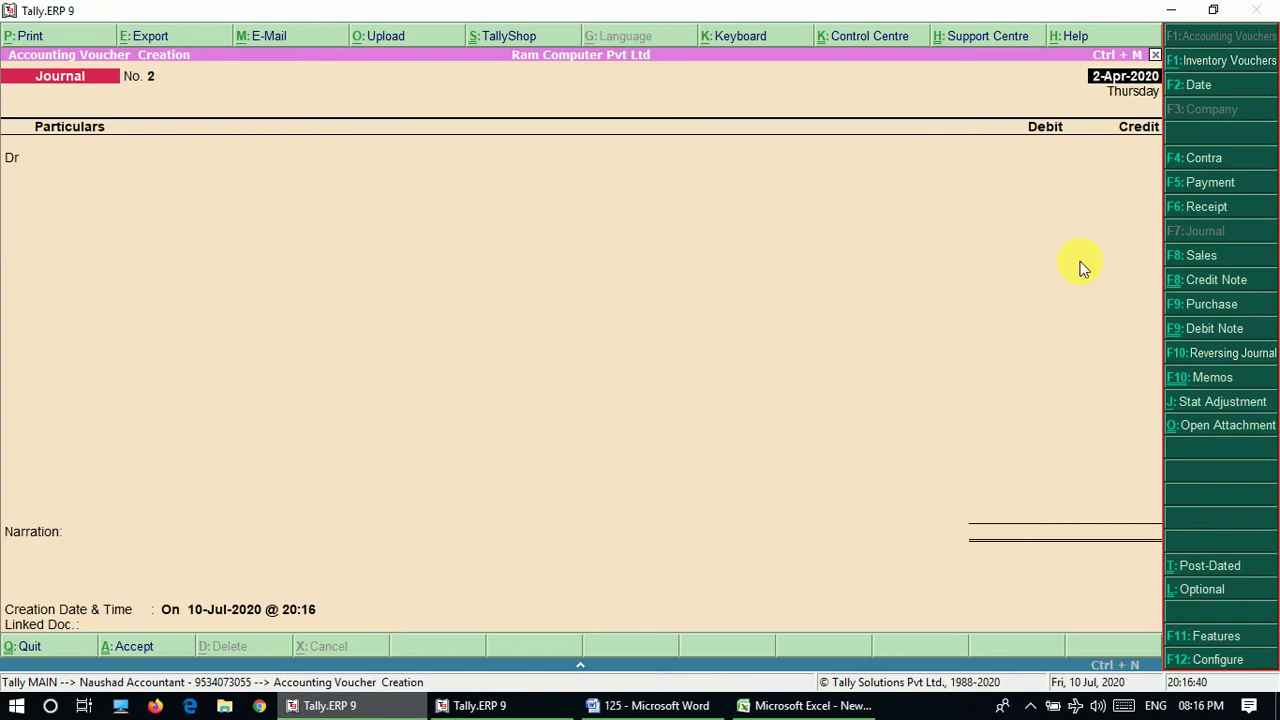
key("Page_Up")
key("Escape")
key("y")
key("Escape")
key("y")
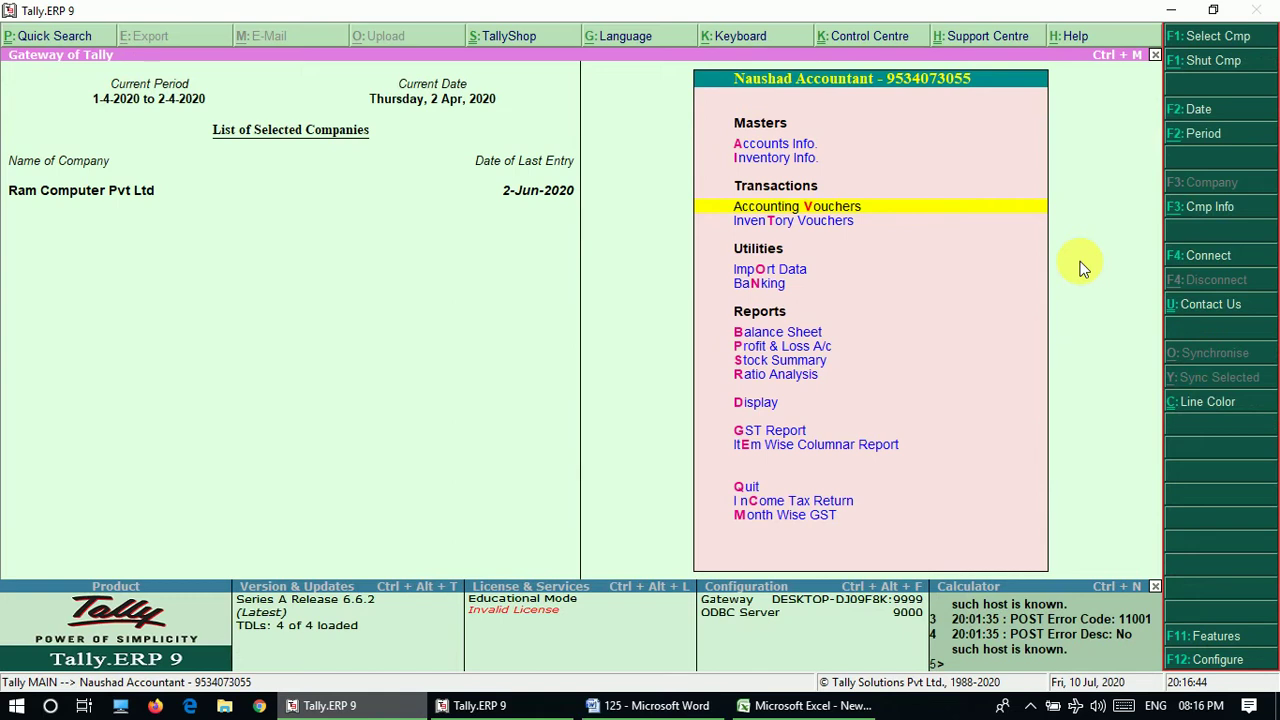
Open the Balance Sheet, drill down through Current Liabilities to Duties & Taxes and show the group month by month
key("Down")
key("Down")
key("Down")
key("Down")
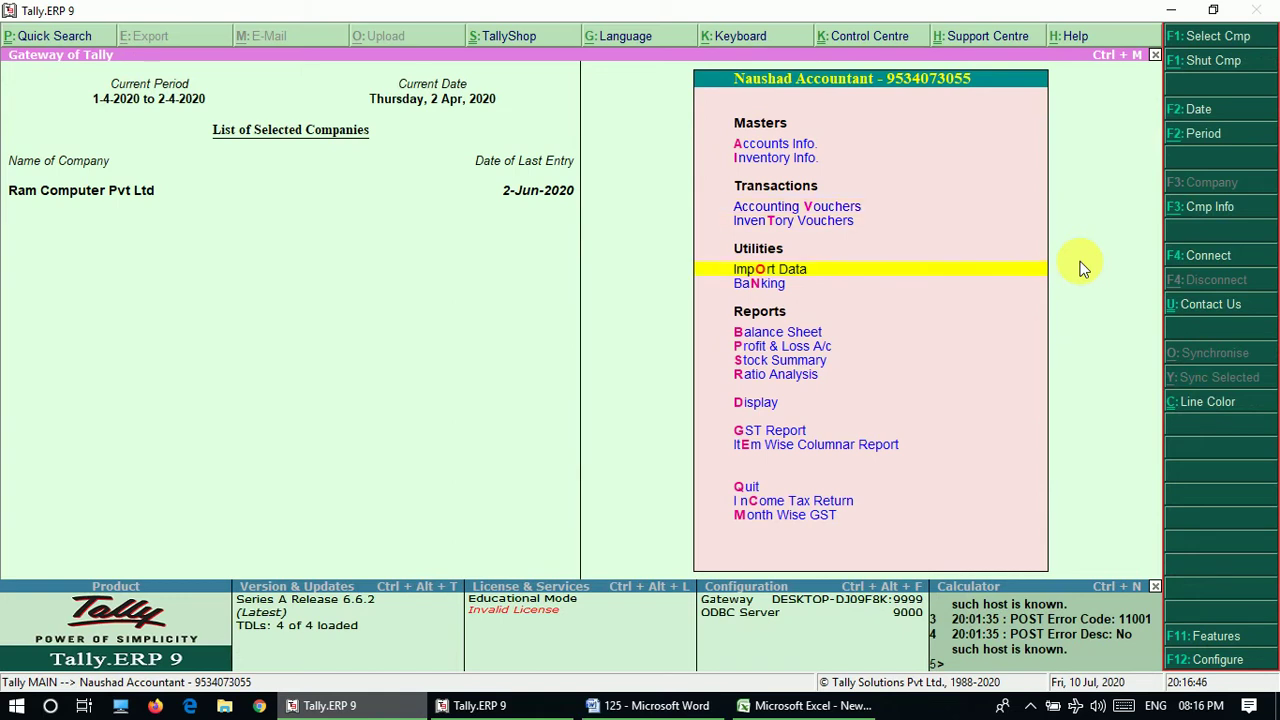
key("Return")
key("Down")
key("Down")
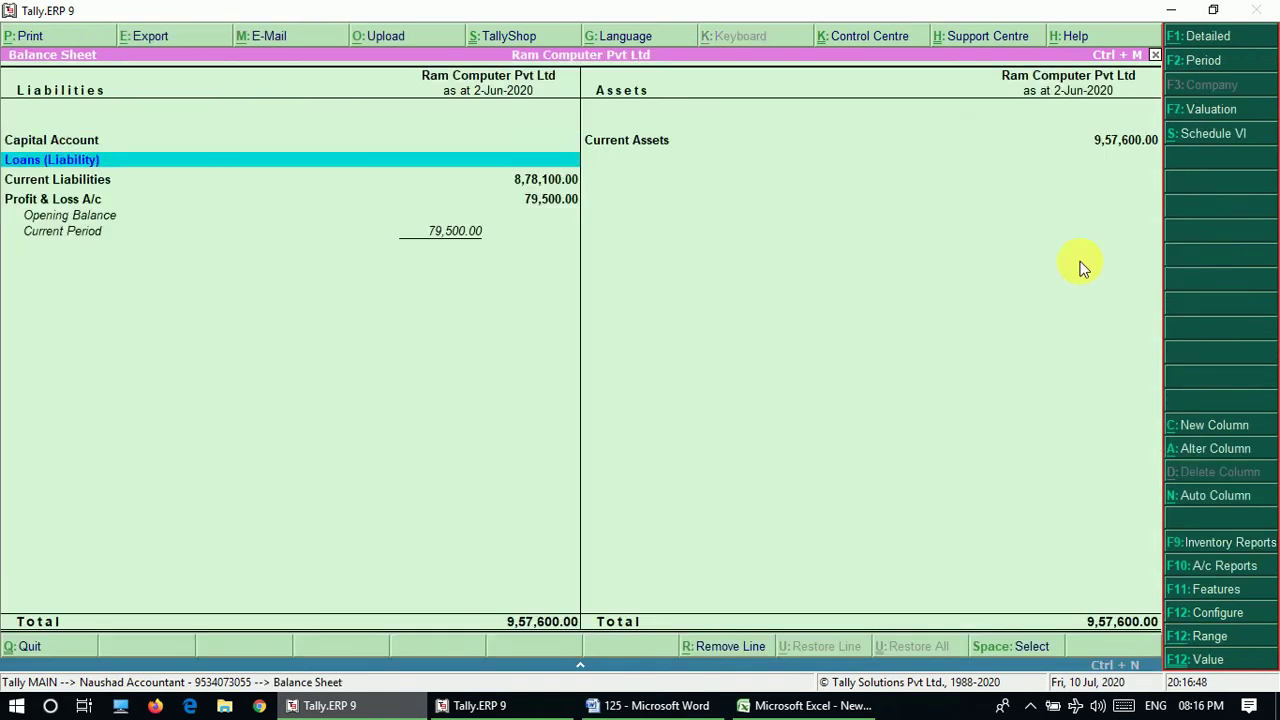
key("Return")
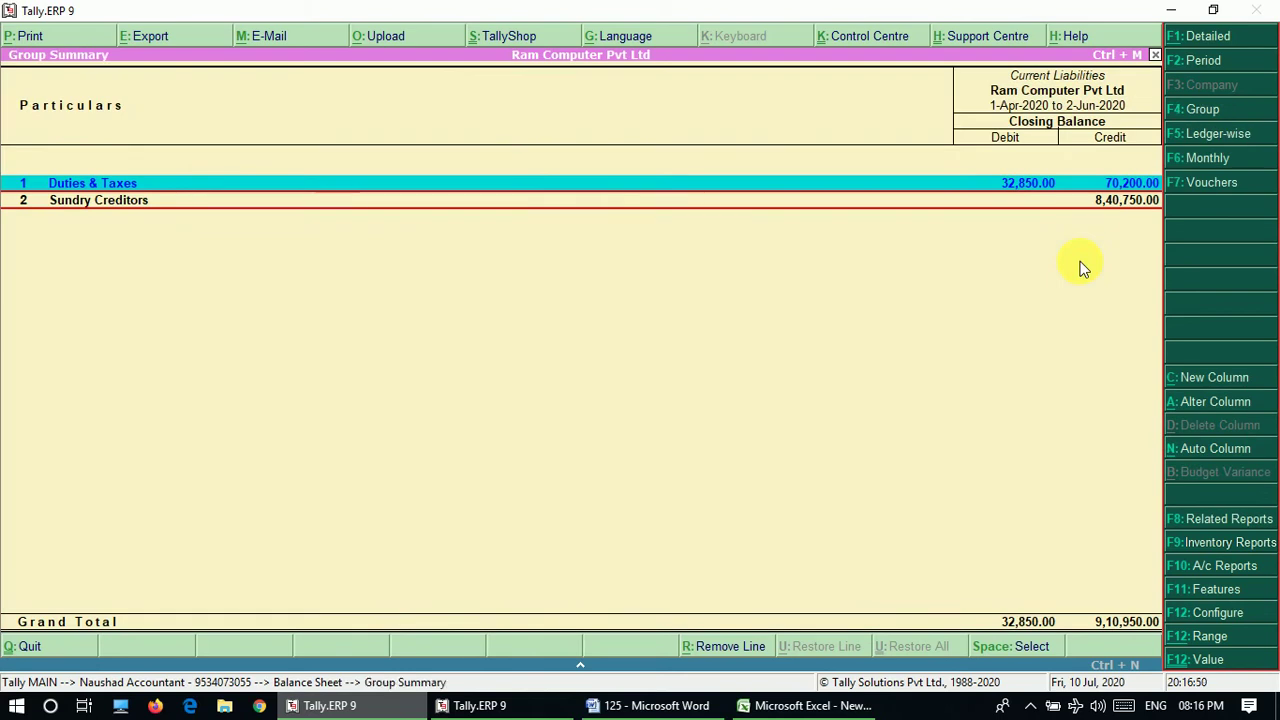
key("Return")
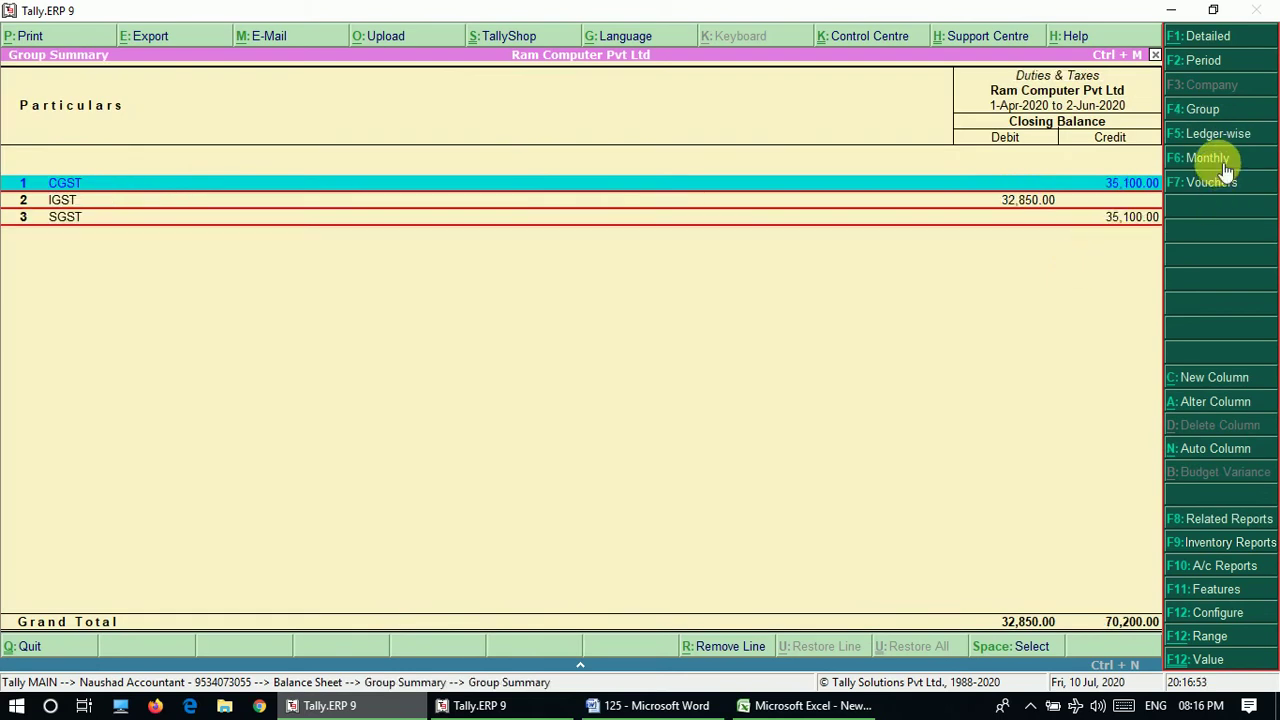
left_click(1216, 160)
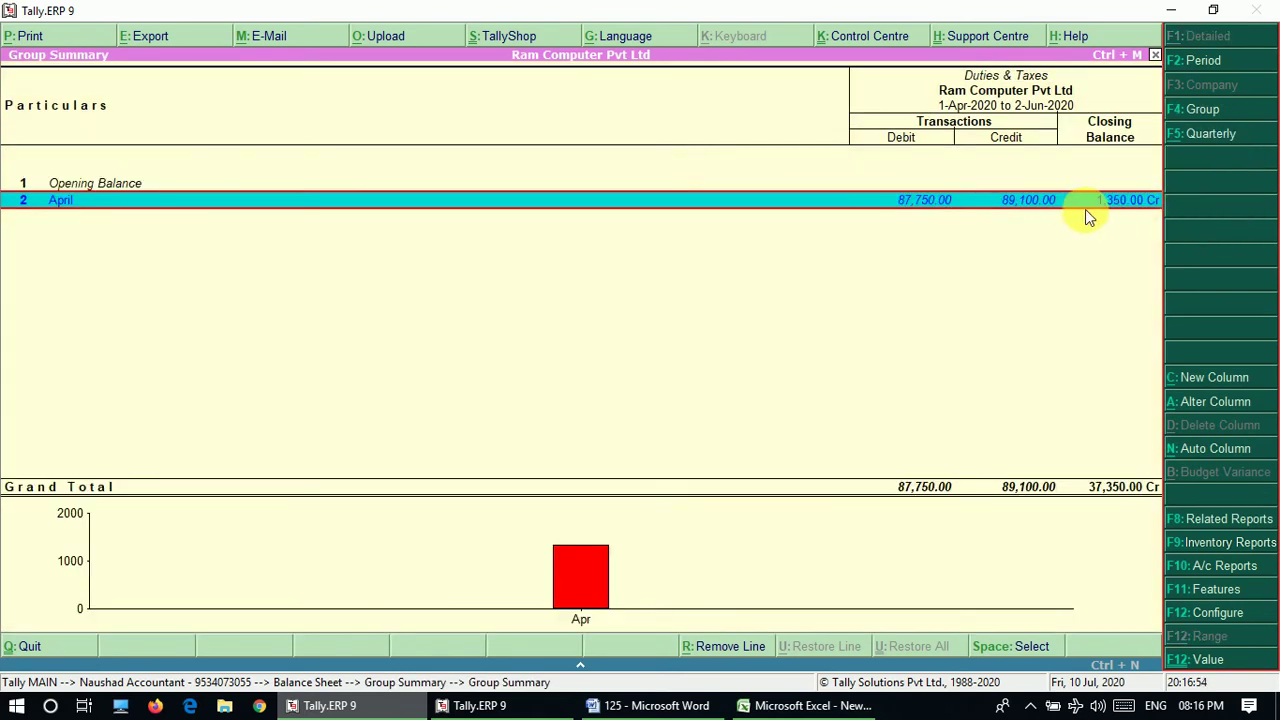
key("alt+Tab")
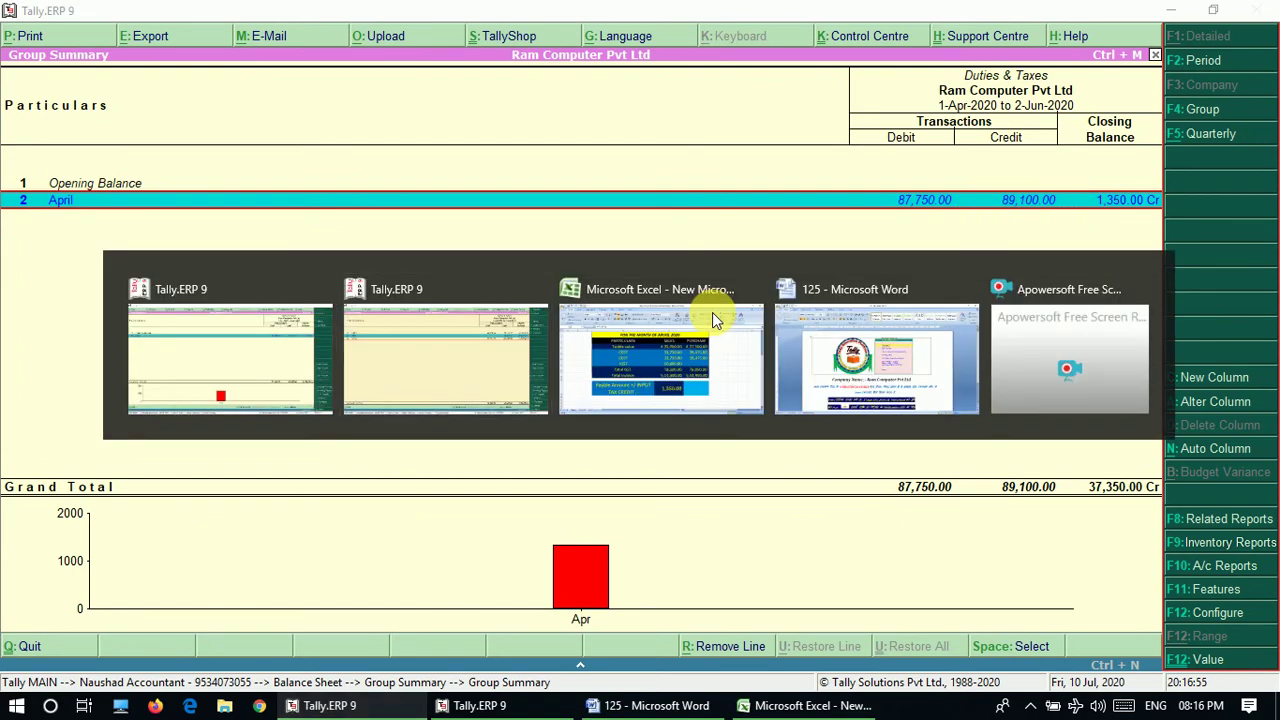
key("alt+Tab")
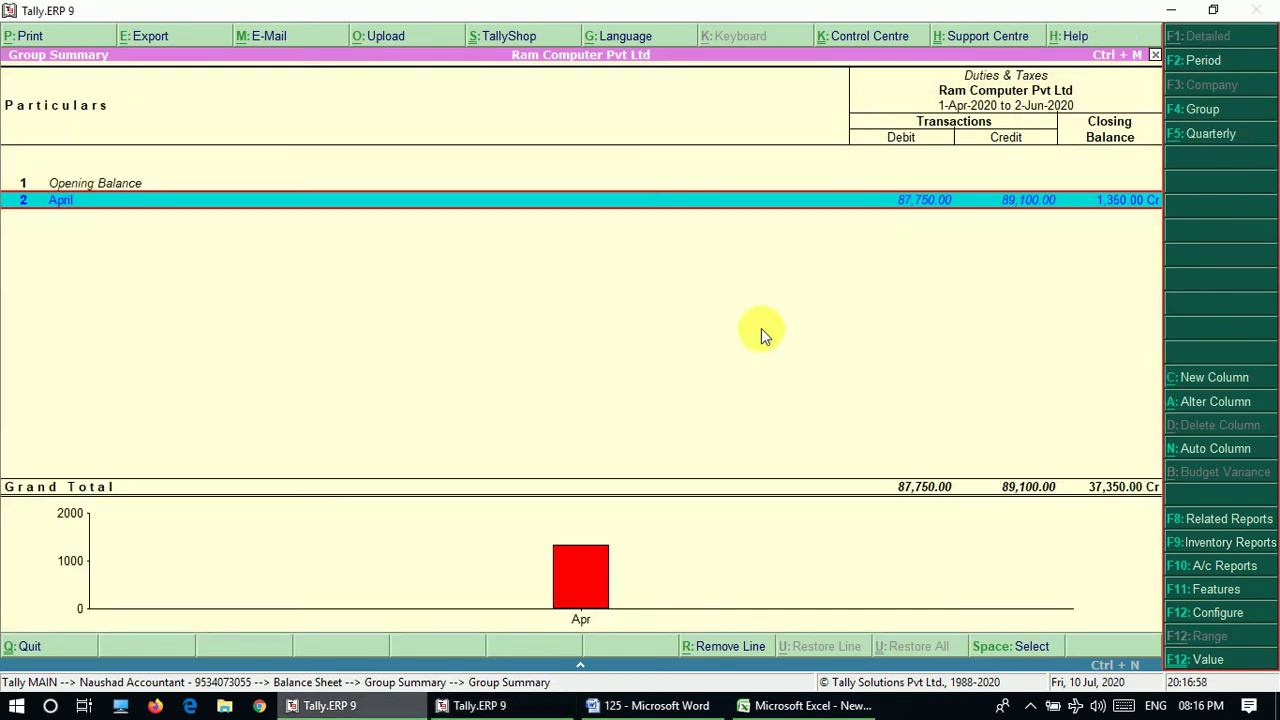
Go back to the Balance Sheet and expand the Current Liabilities group in place
key("Escape")
key("Escape")
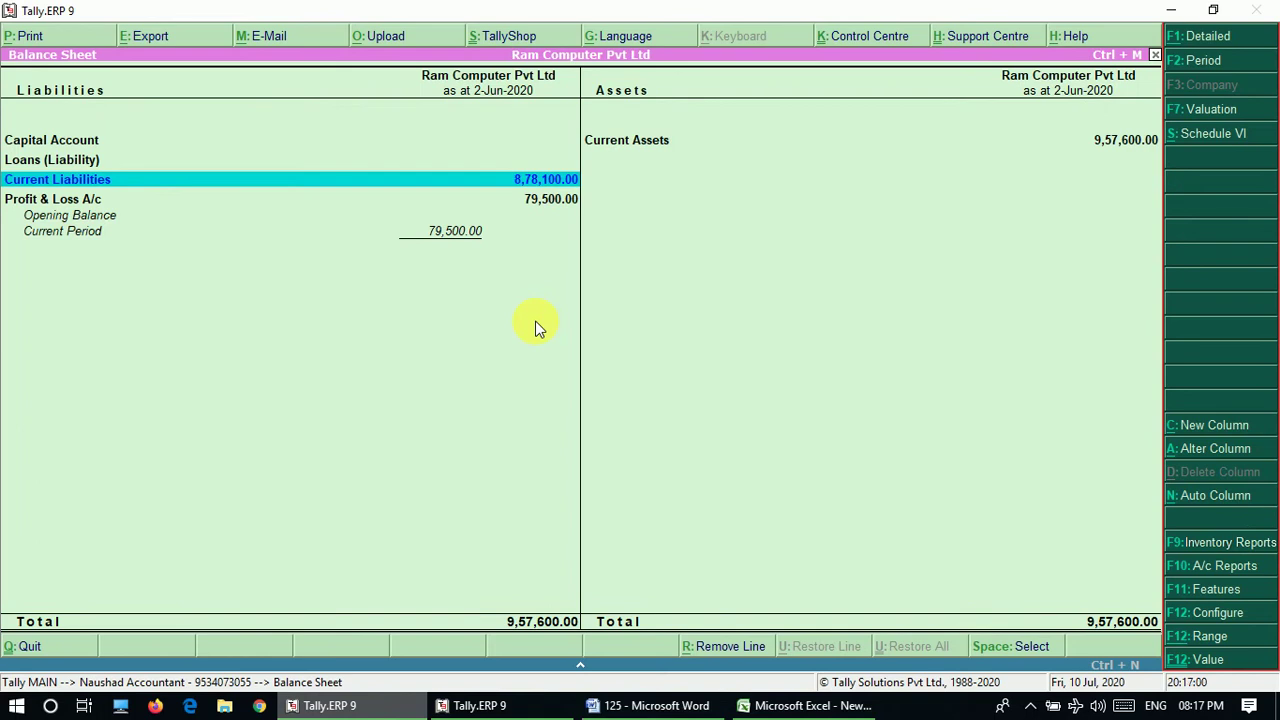
key("shift+Return")
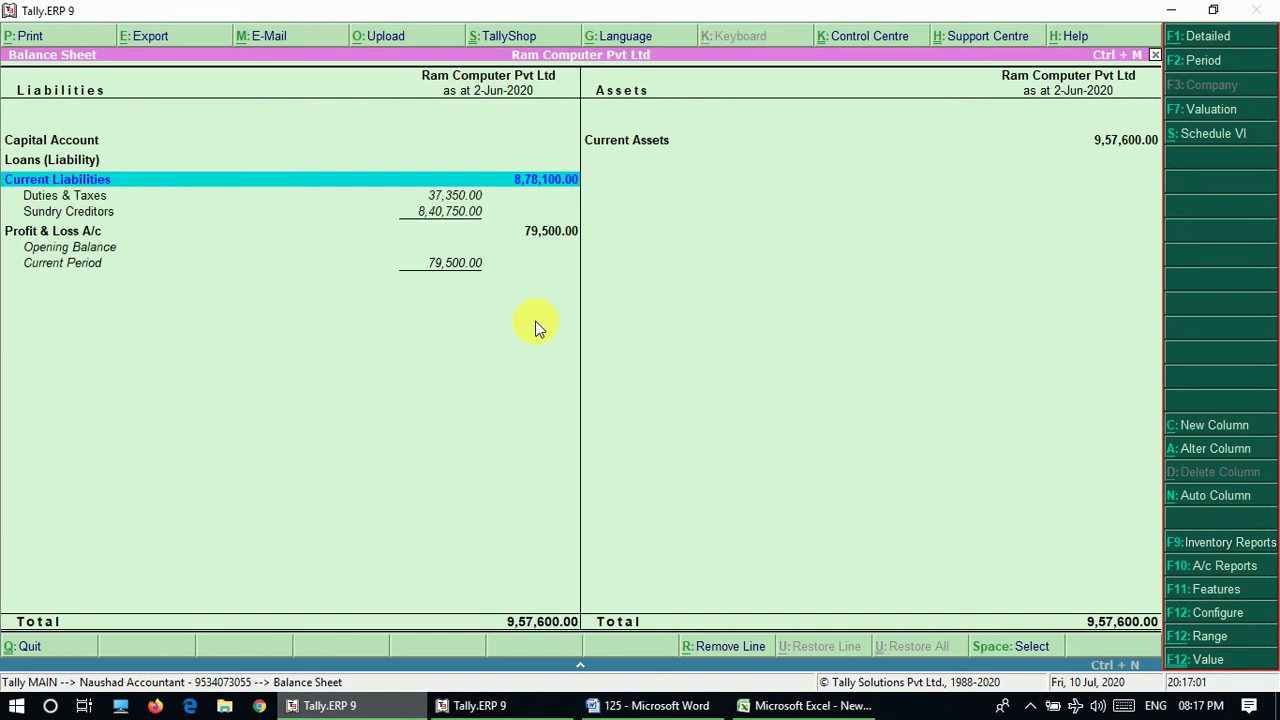
Change the Balance Sheet period to 1-4 through 2-4 and select Duties & Taxes to check its balance
left_click(463, 197)
key("F2")
type("1-4")
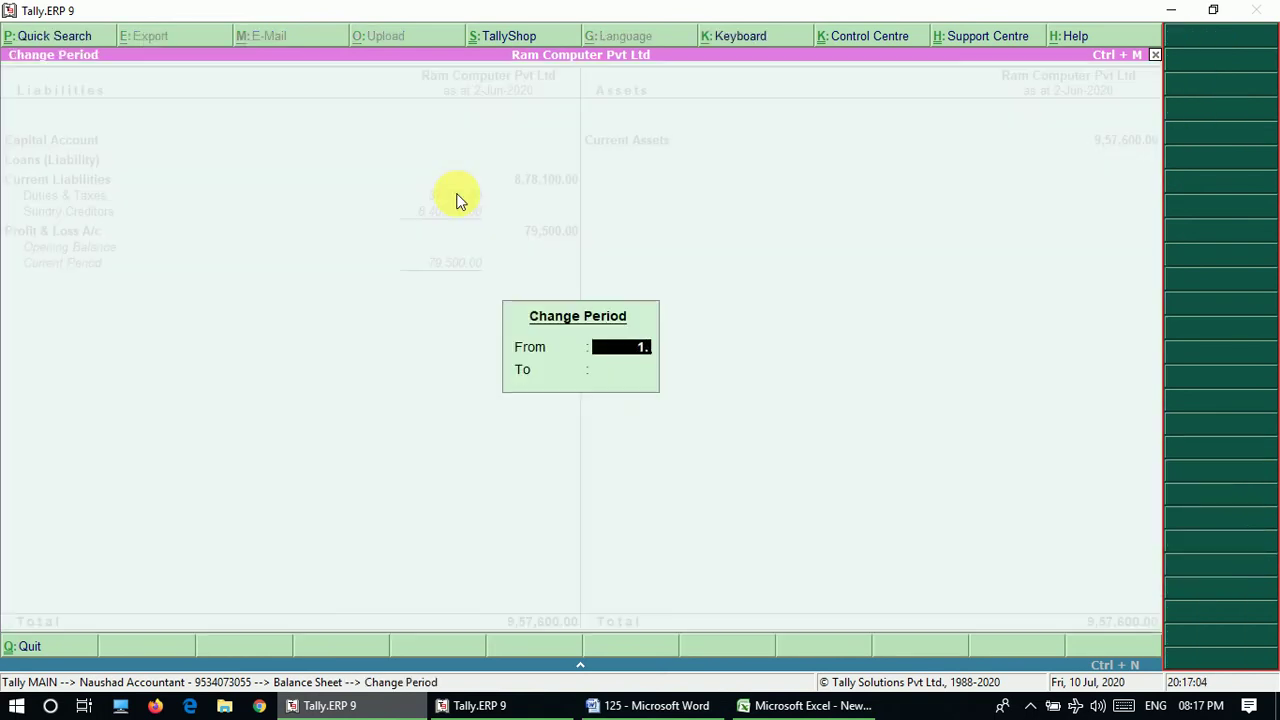
key("Return")
type("2-4")
key("Return")
left_click(463, 197)
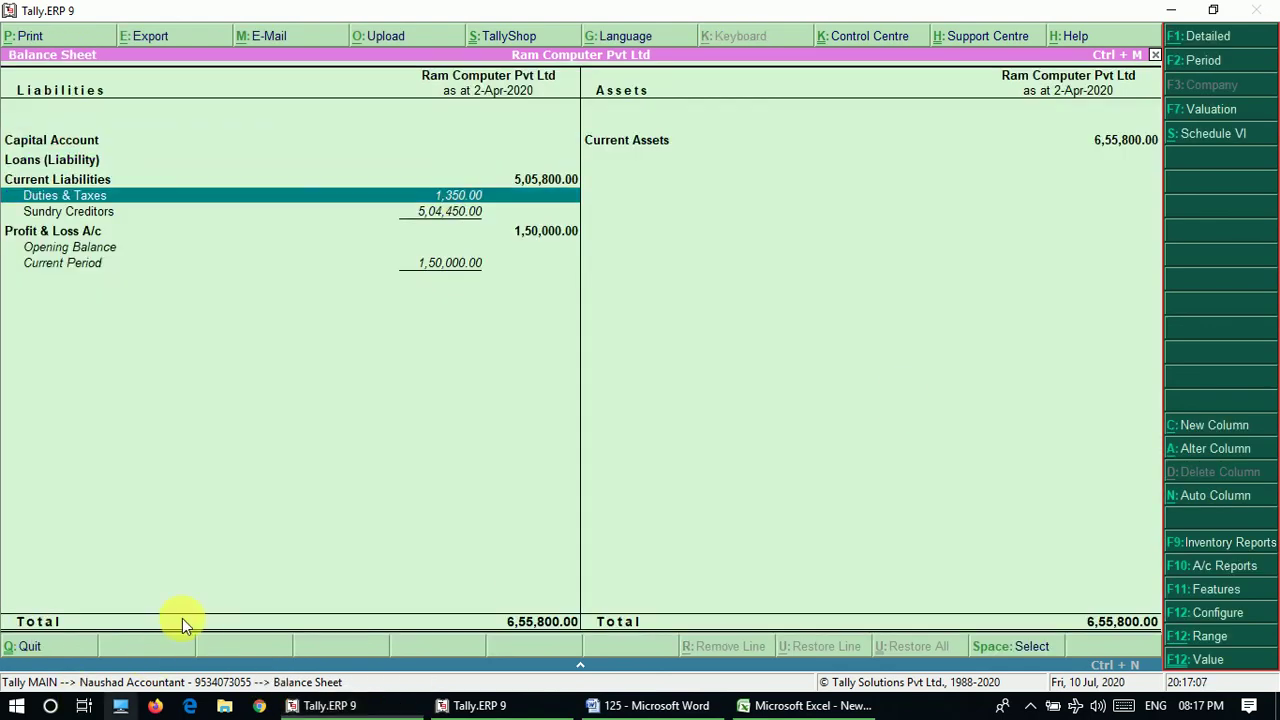
Switch to the second Tally.ERP 9 window, return to its Balance Sheet and expand Current Liabilities
key("Return")
key("Escape")
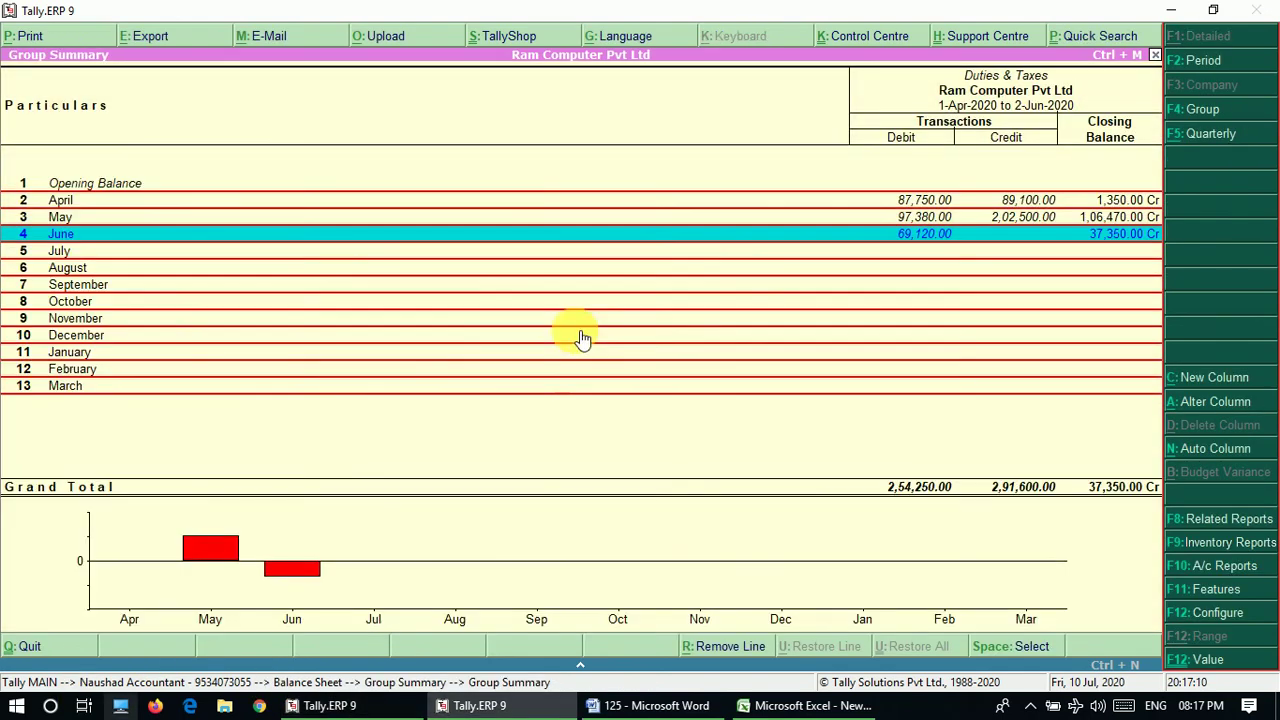
key("Escape")
key("Escape")
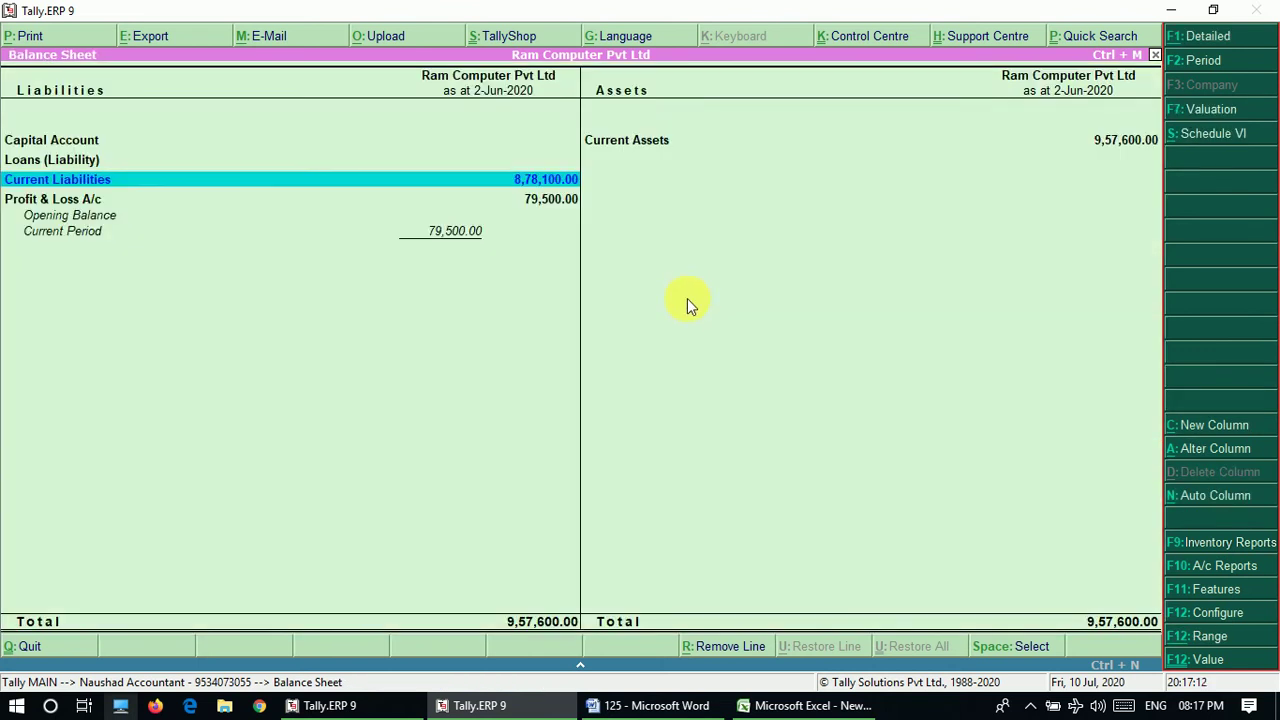
key("shift+Return")
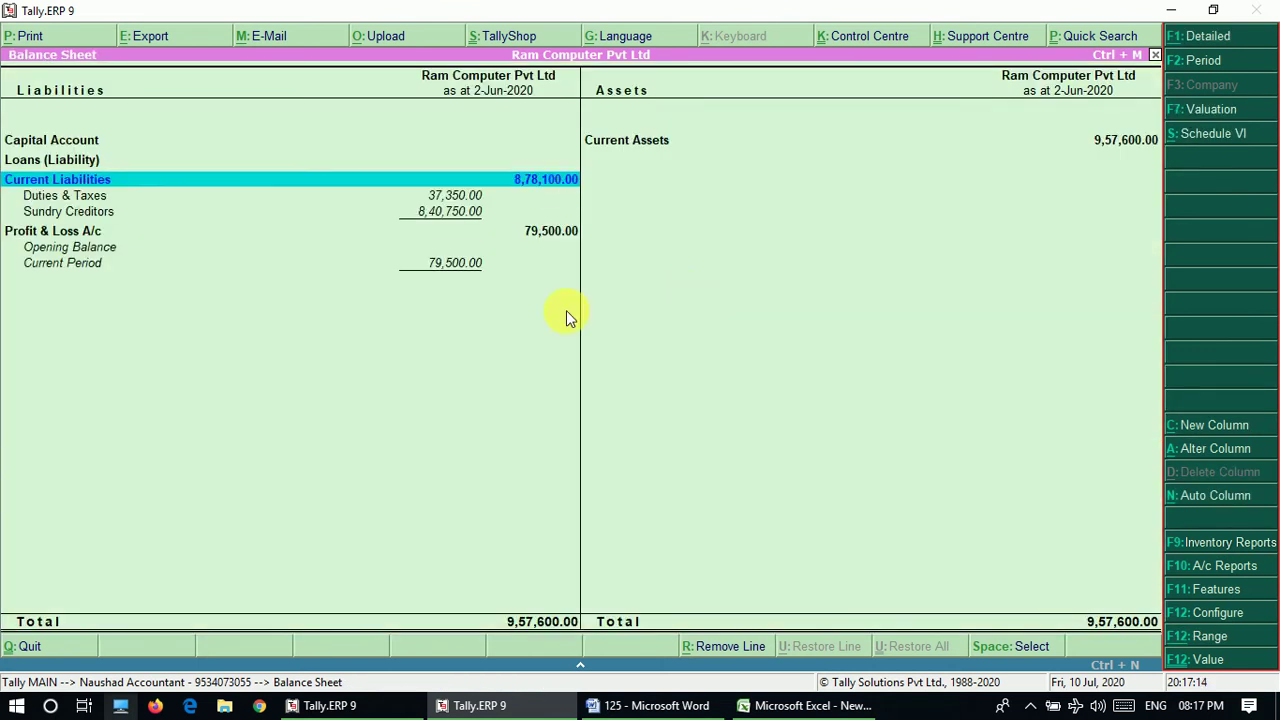
Leave the Balance Sheet for the Gateway and open accounting voucher entry
key("Escape")
key("Escape")
key("Escape")
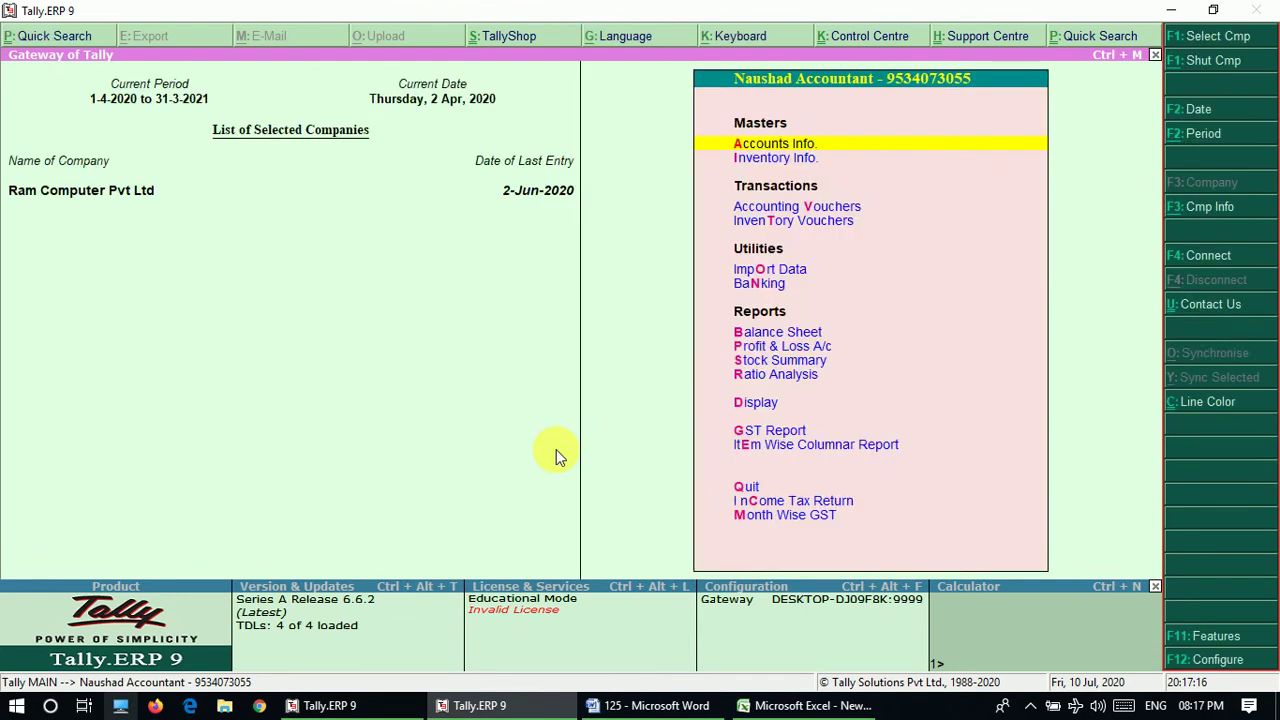
key("v")
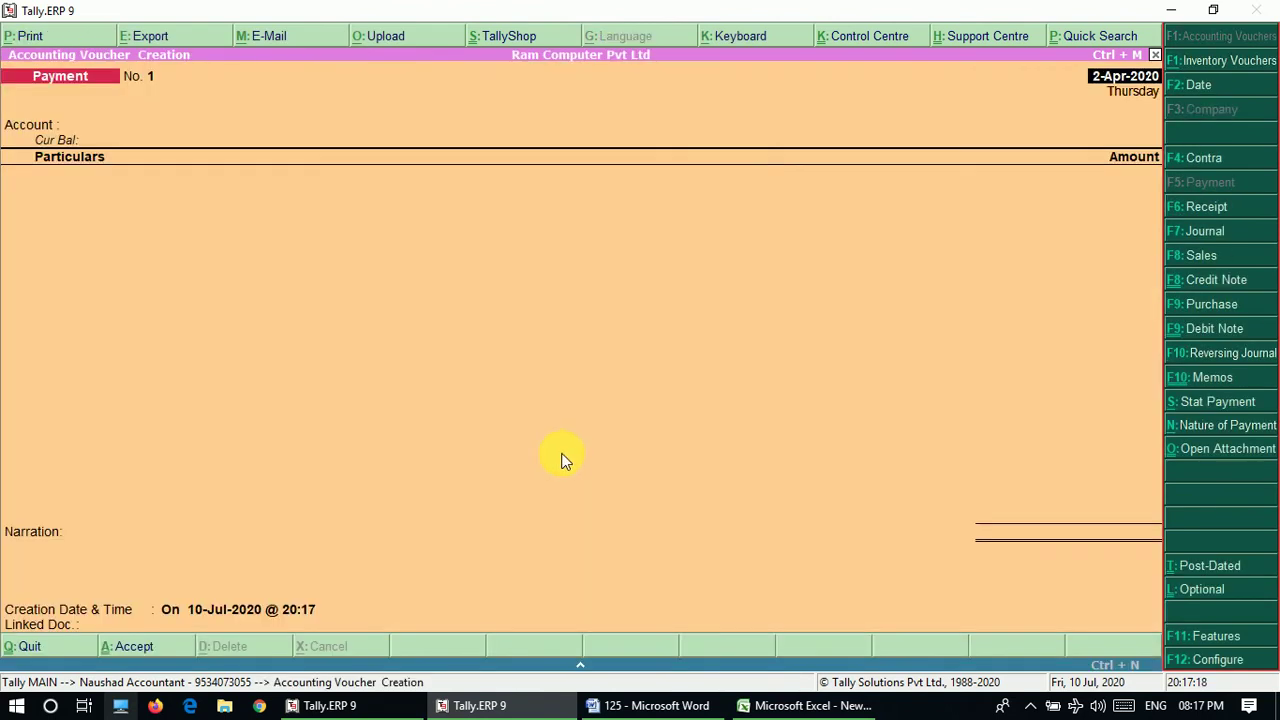
Keep the payment voucher date and choose the bank ledger as the account to pay from
key("Return")
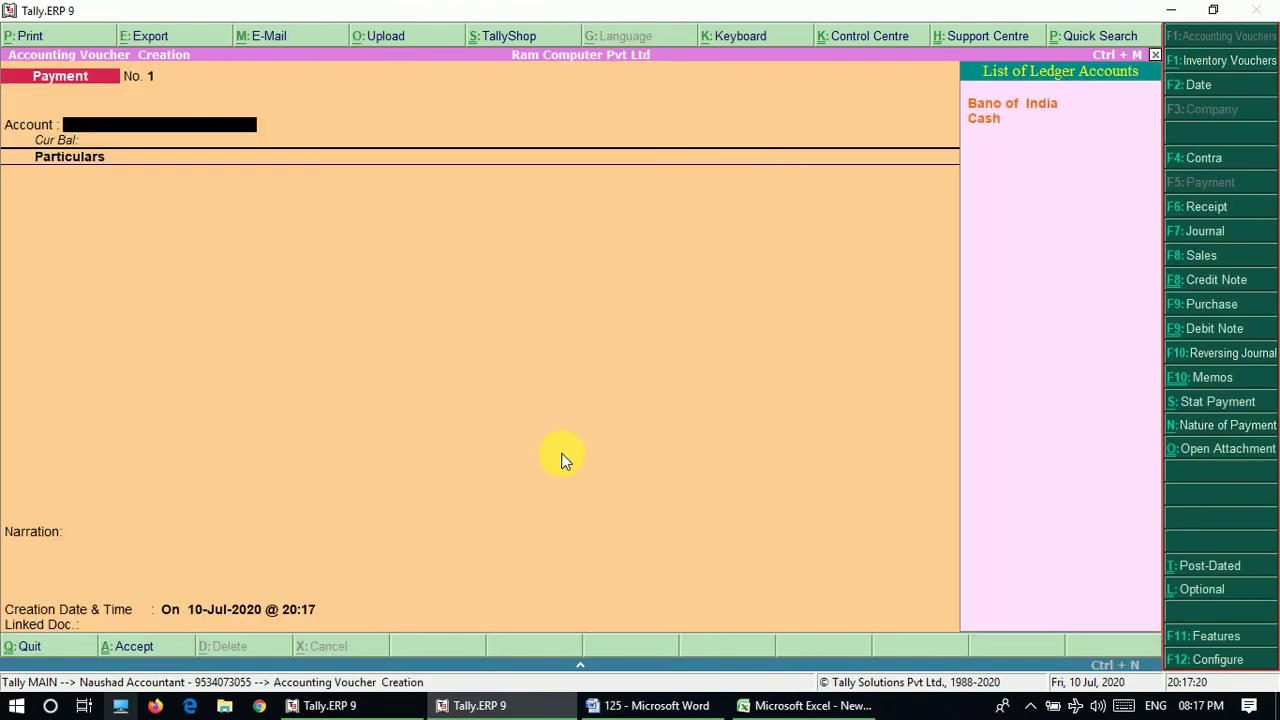
key("Up")
key("Return")
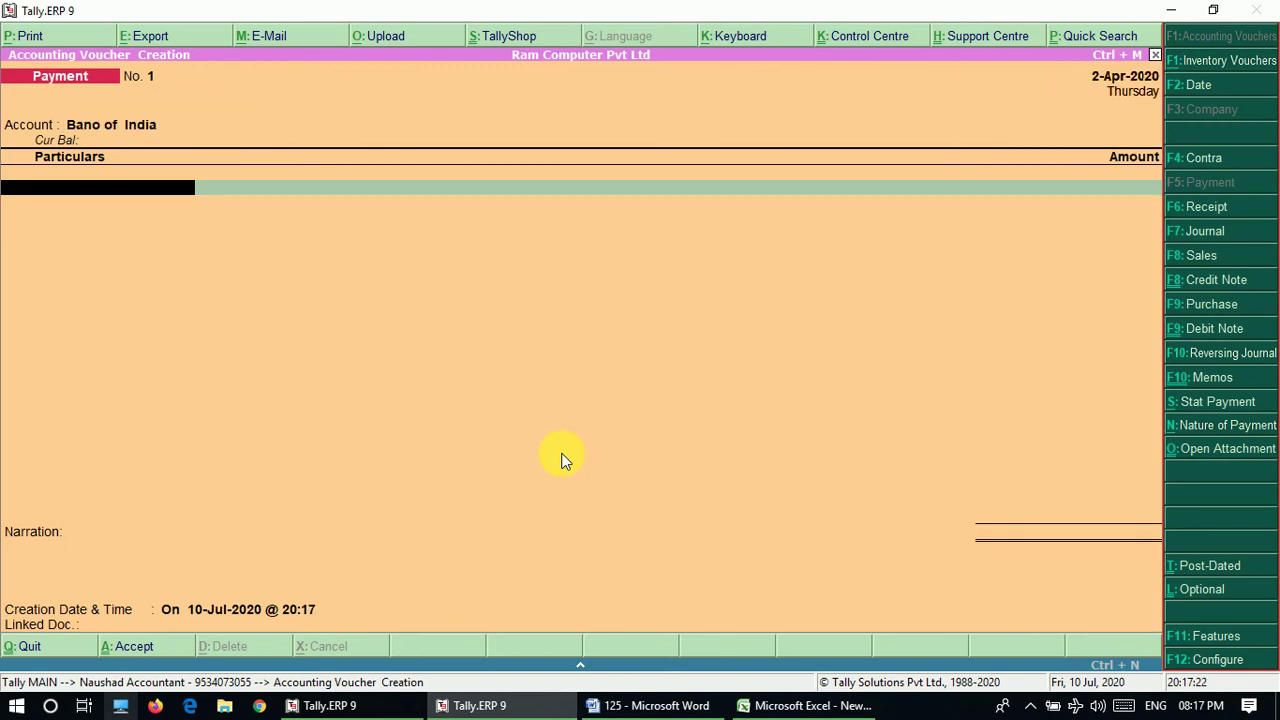
Open the bank ledger for alteration from the voucher, correct its name to Bank of India and save it
key("BackSpace")
key("ctrl+Return")
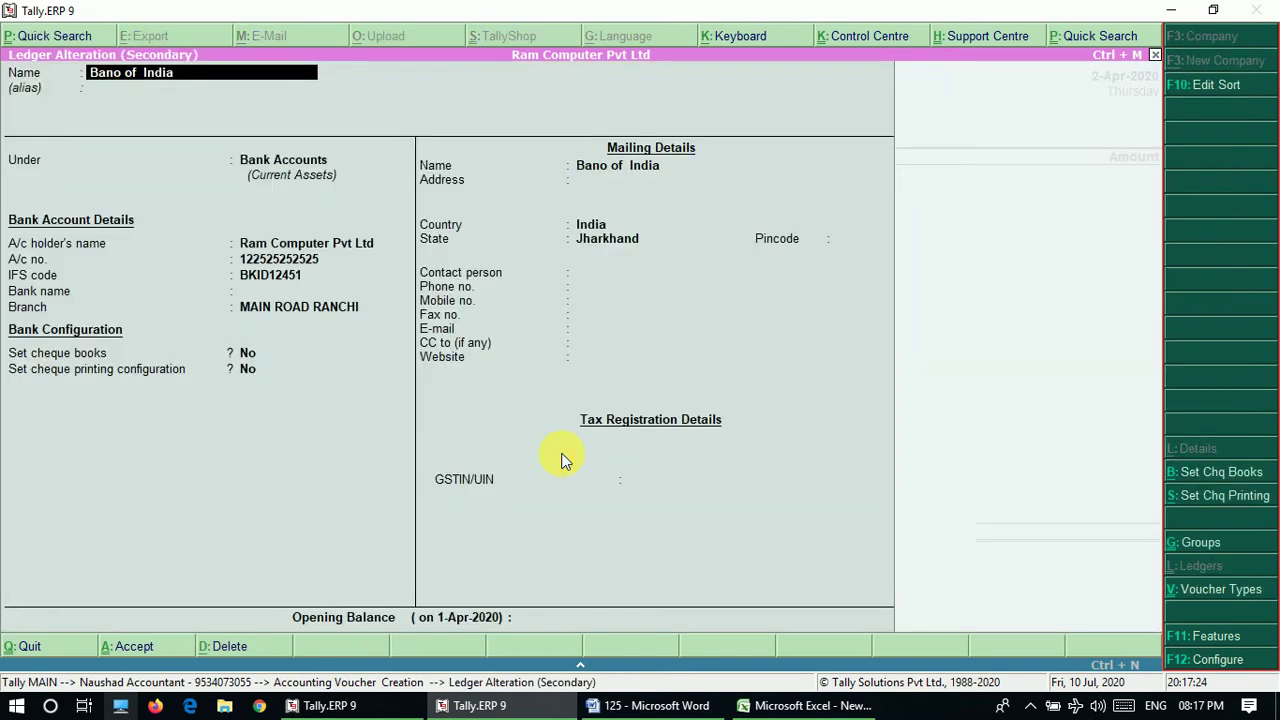
type("BANK OF IN")
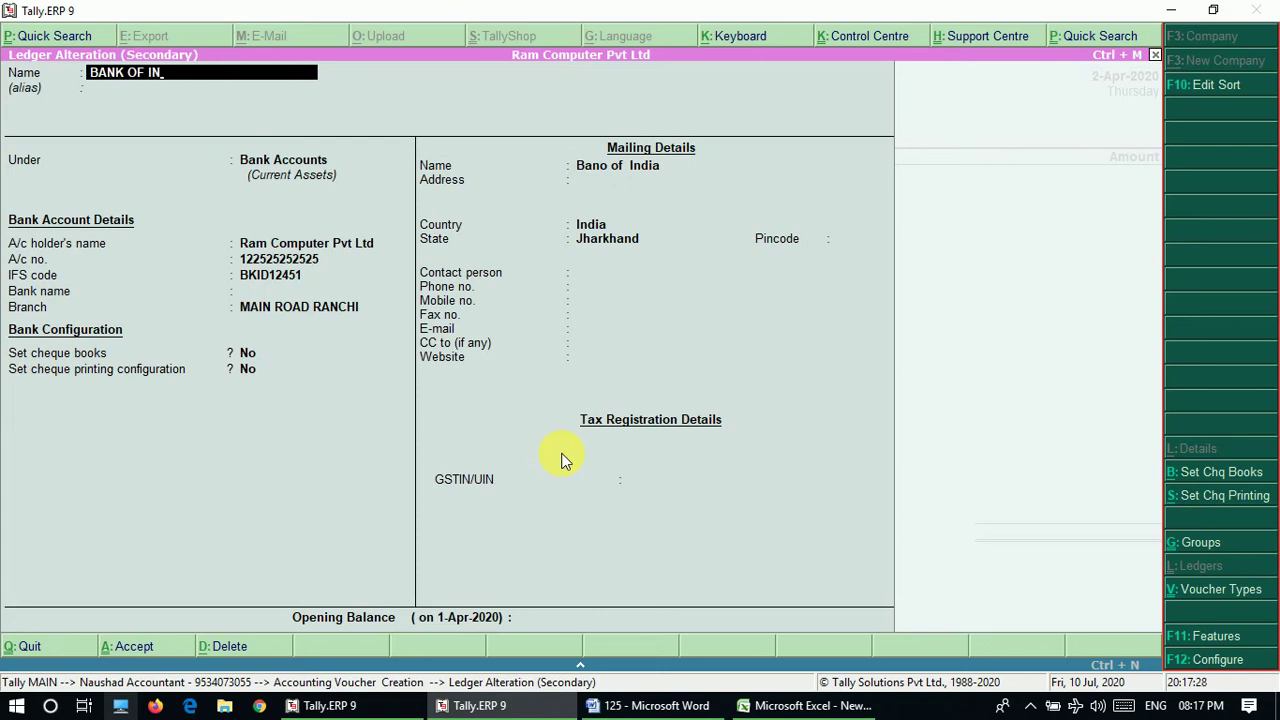
key("BackSpace")
key("BackSpace")
key("BackSpace")
key("BackSpace")
key("BackSpace")
key("BackSpace")
key("BackSpace")
key("BackSpace")
key("BackSpace")
key("BackSpace")
type("Bank of india")
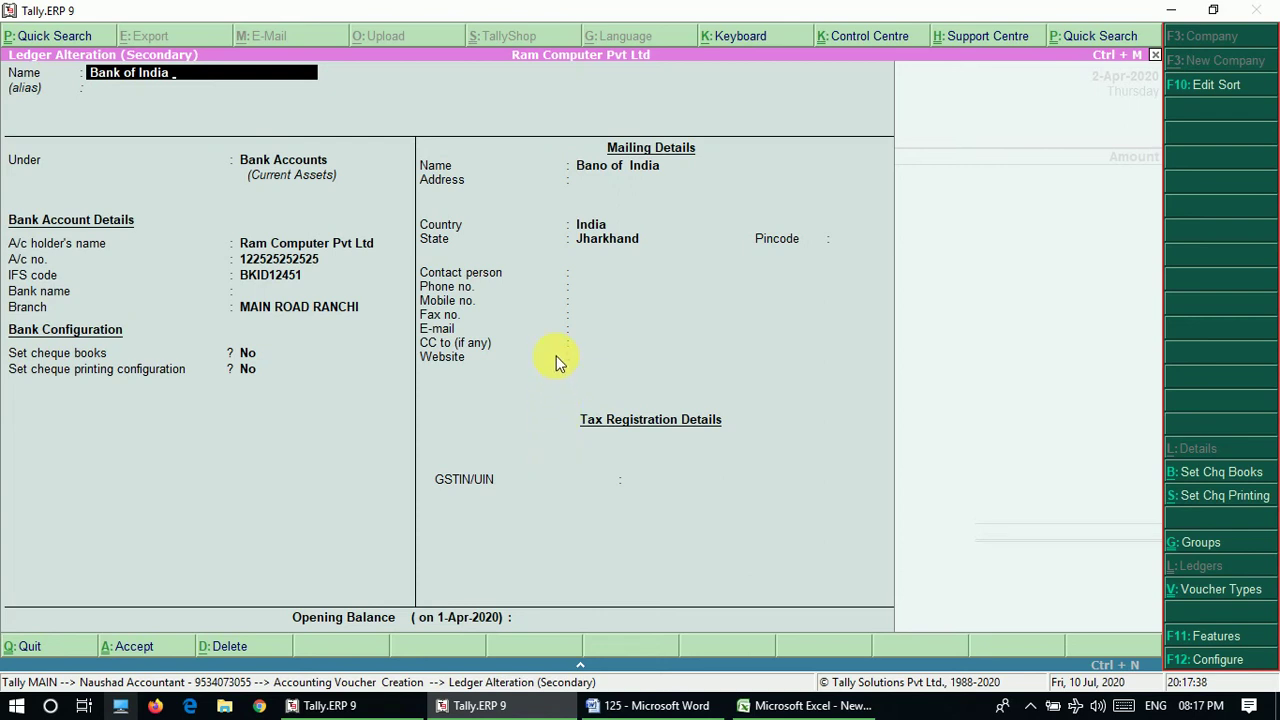
key("ctrl+a")
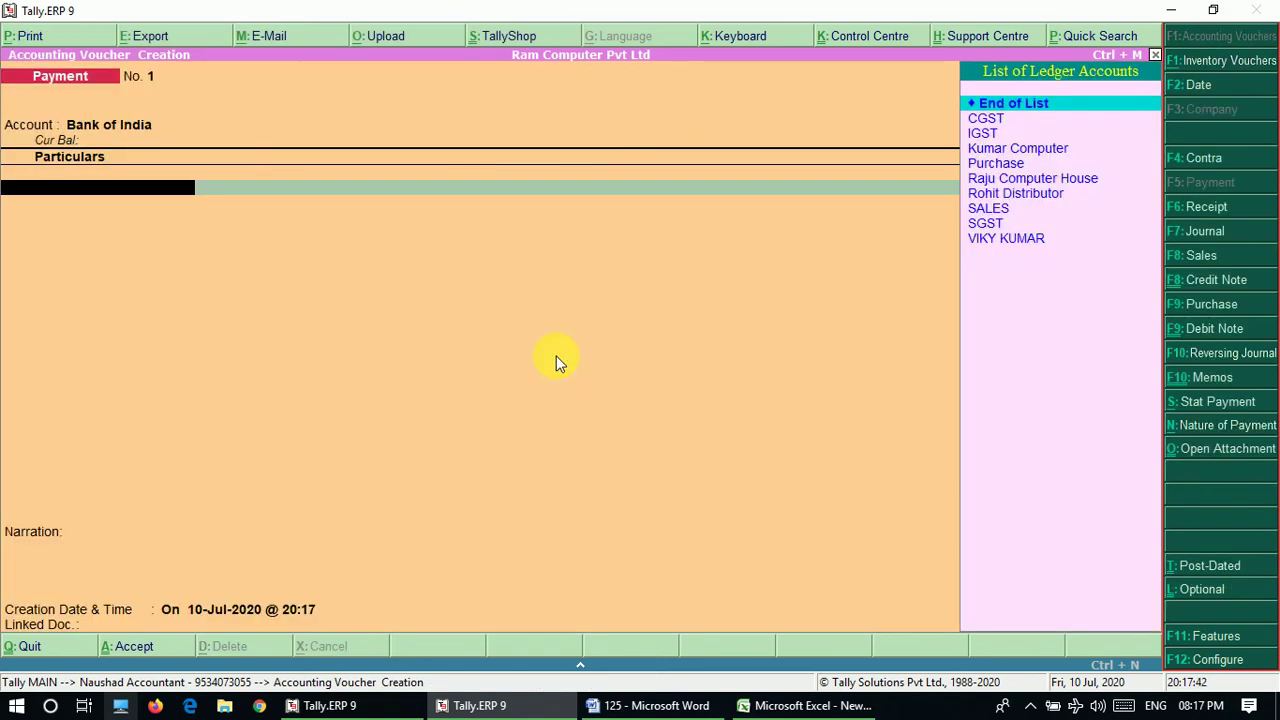
Record 1,350 against the IGST ledger in the payment voucher, save it and return to the Gateway
key("Down")
key("Down")
key("Return")
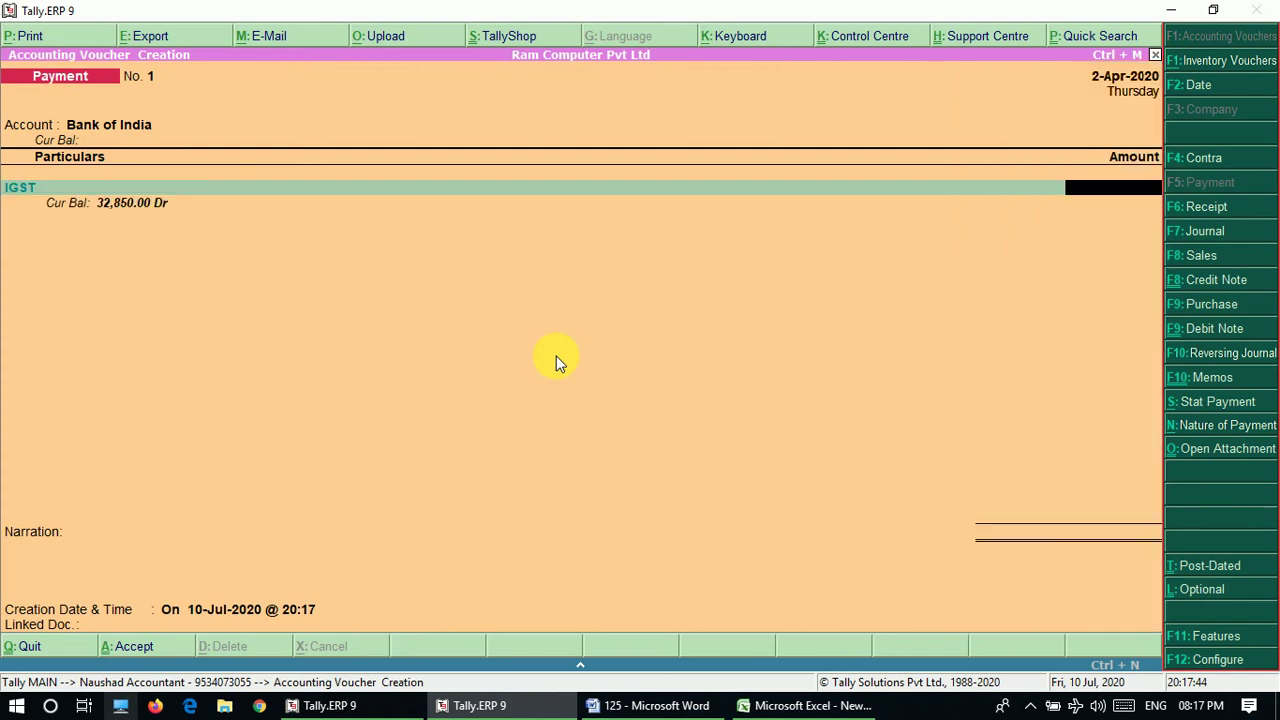
type("1,350")
key("Return")
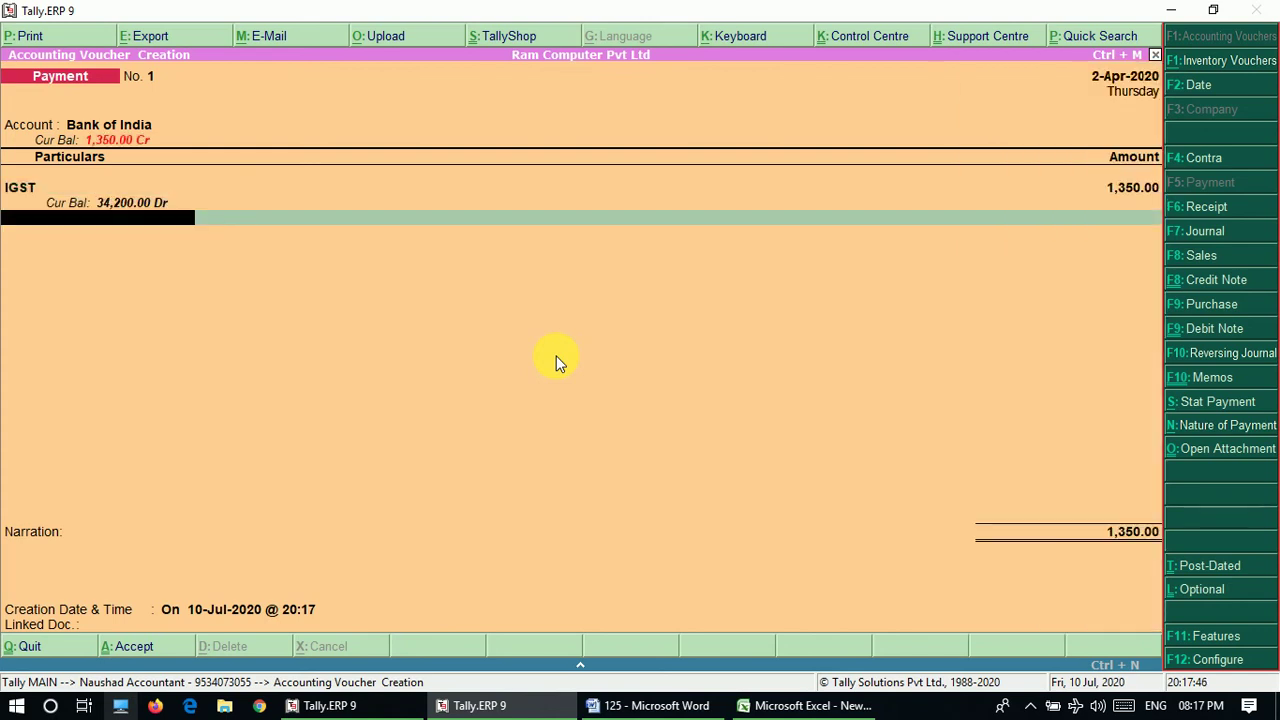
key("ctrl+a")
key("Escape")
key("y")
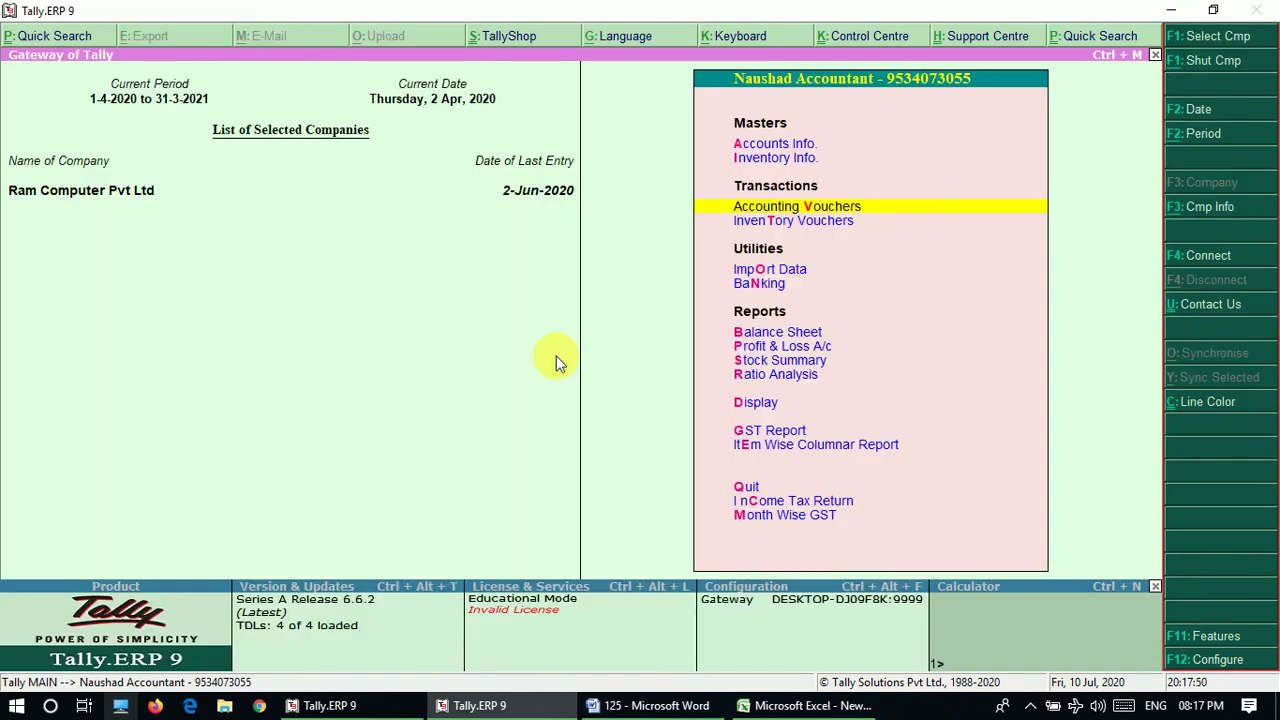
Open the Balance Sheet and drill into the Current Liabilities group summary
key("Down")
key("Down")
key("Down")
key("Down")
key("Return")
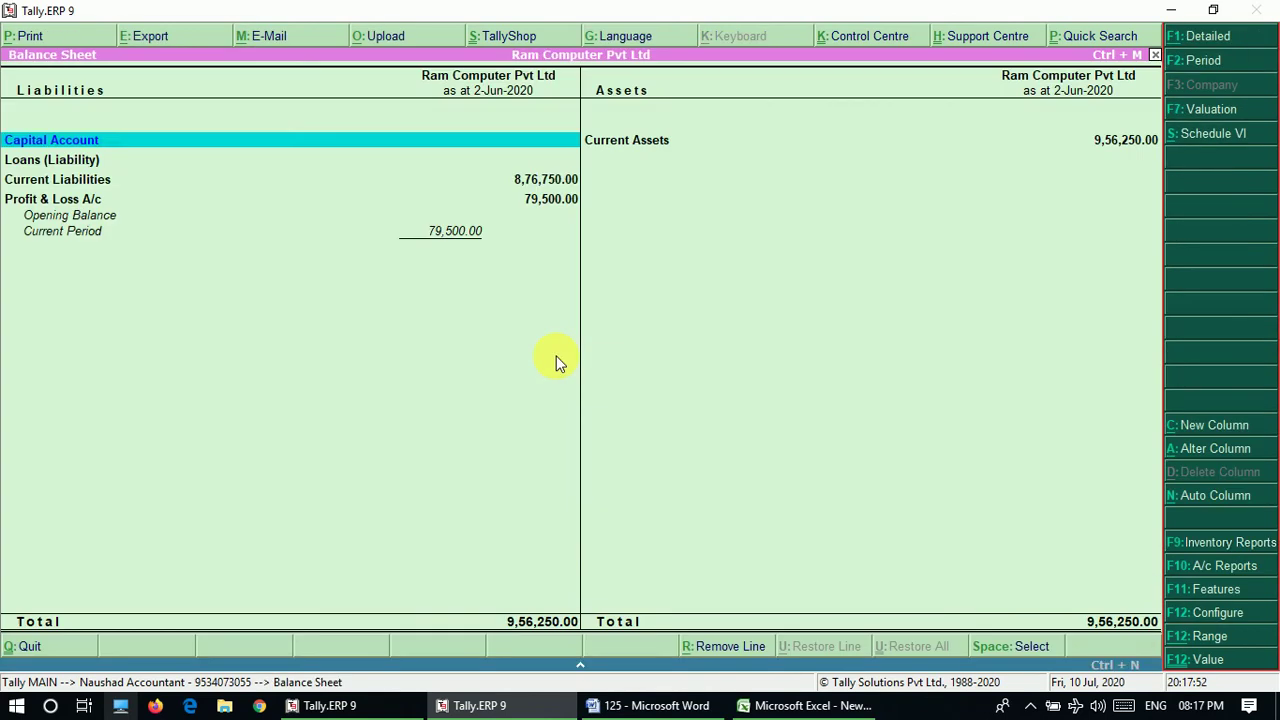
key("Down")
key("Down")
key("Return")
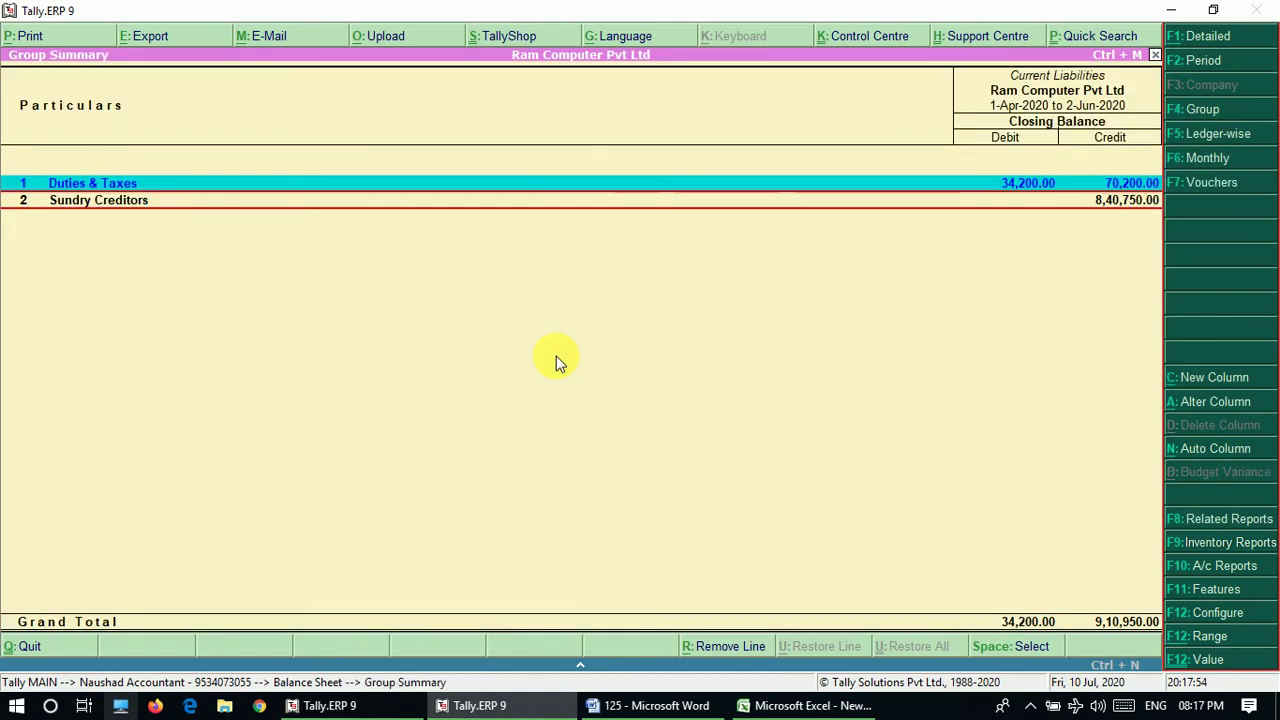
Check April's Duties & Taxes through the monthly summary with the Sundry Creditors line hidden, and return to the Gateway
left_click(1196, 160)
key("Up")
key("Up")
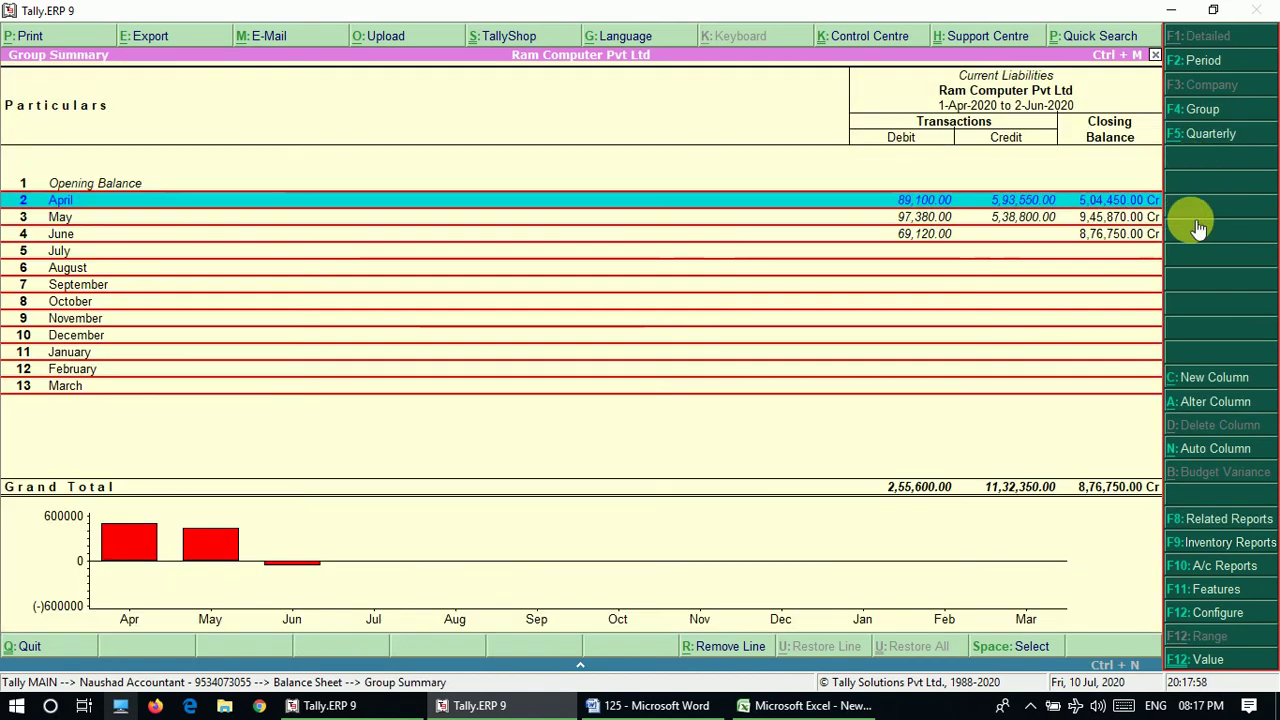
key("Return")
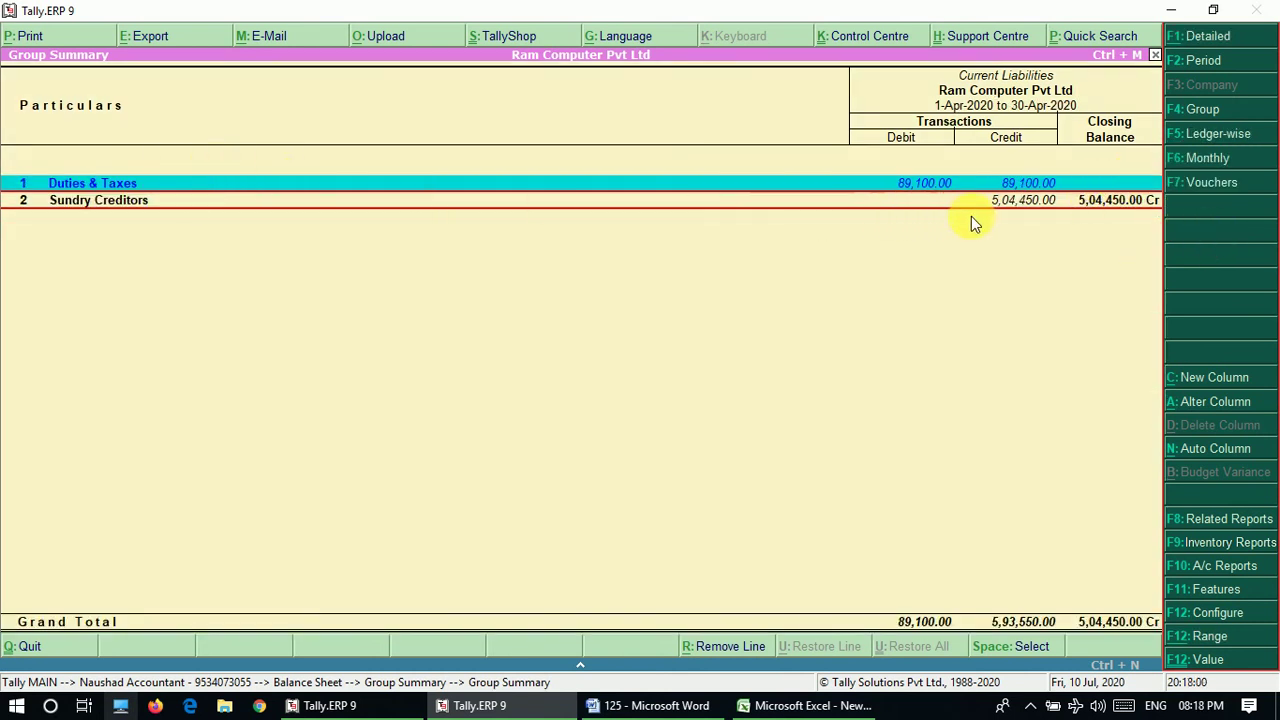
key("Down")
key("Up")
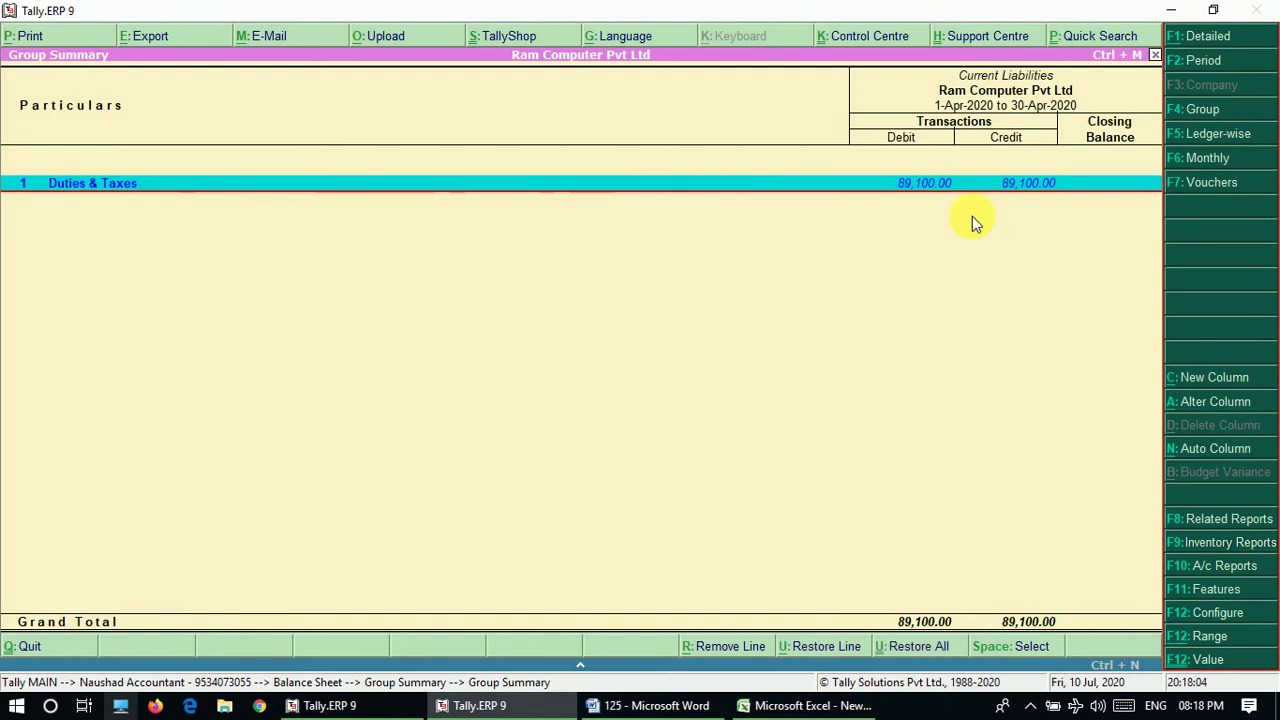
key("Escape")
key("Escape")
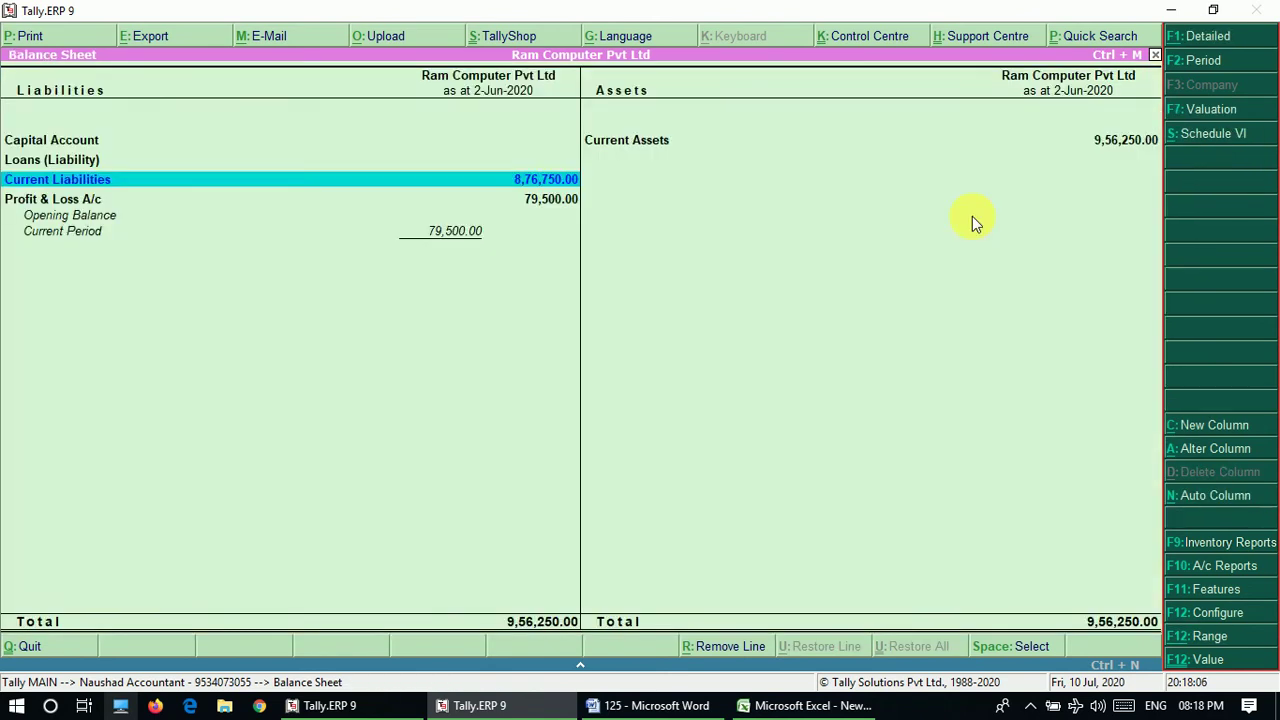
key("Escape")
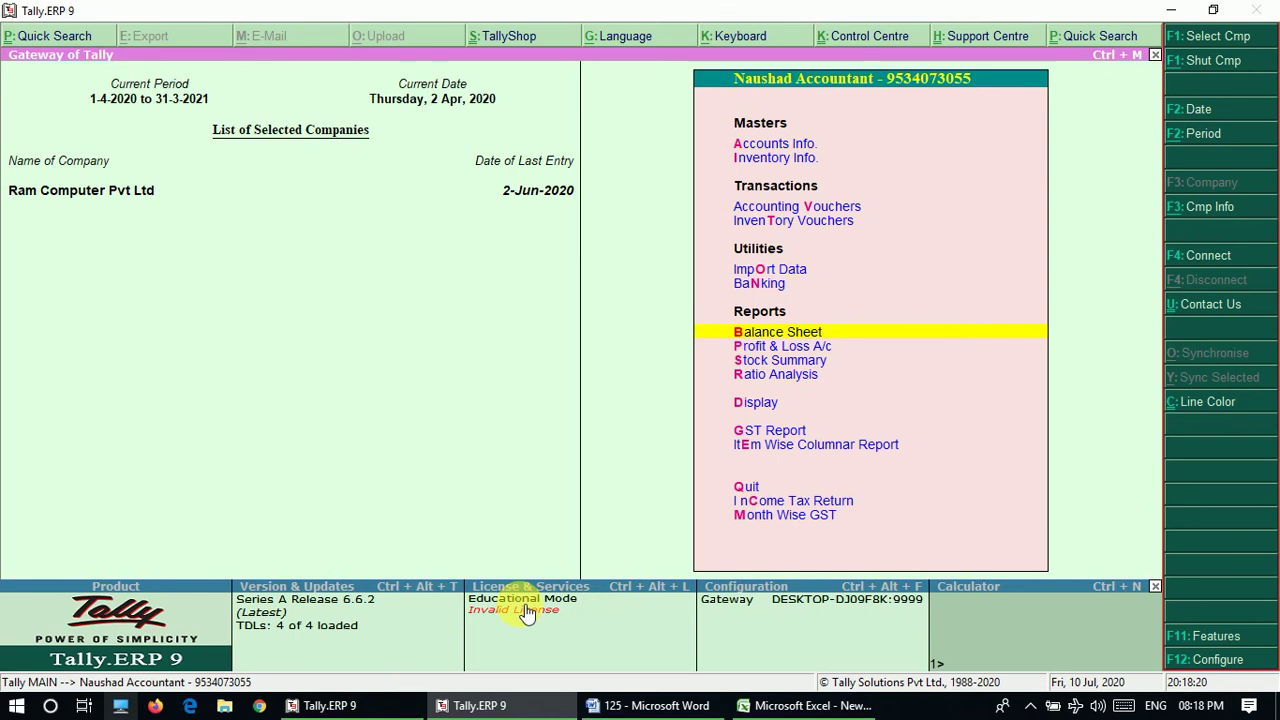
Open the Sales Register from the account books and list the April sales vouchers
key("d")
key("a")
key("s")
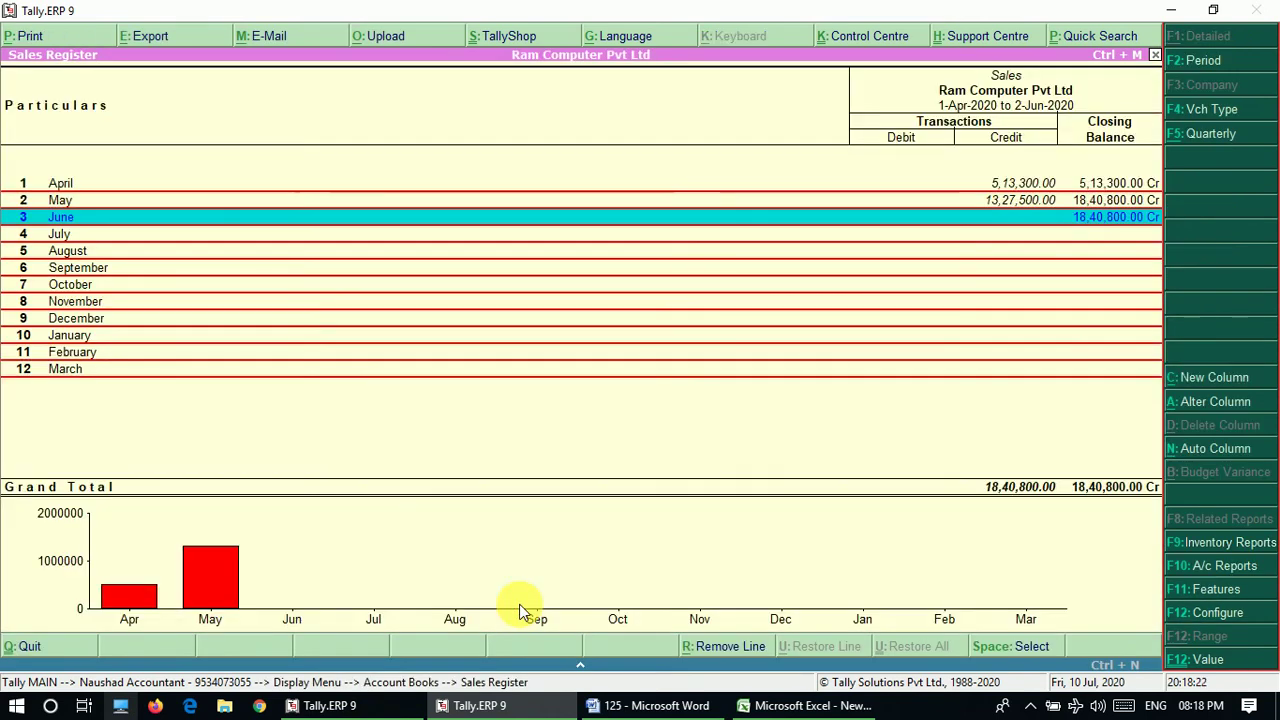
key("Up")
key("Up")
key("Down")
key("Up")
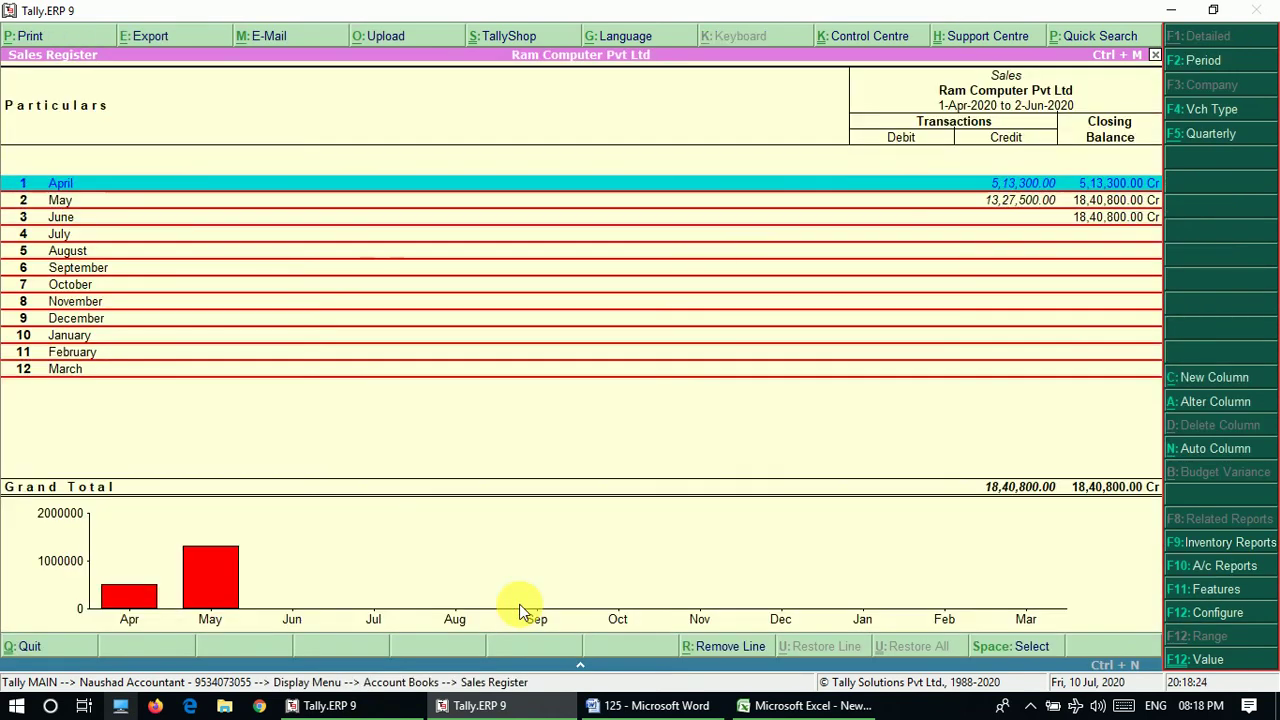
key("Return")
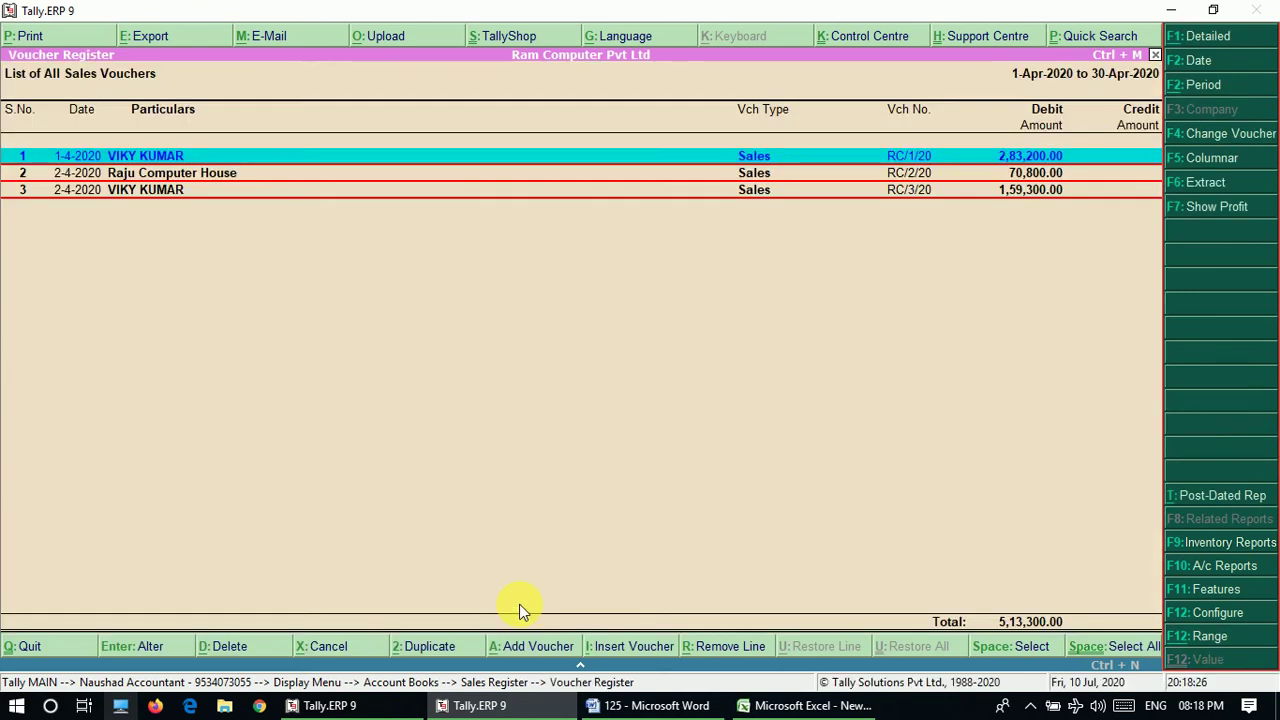
Start exporting the April sales vouchers and review the language, format, location, file name and sheet name settings
left_click(140, 38)
key("n")
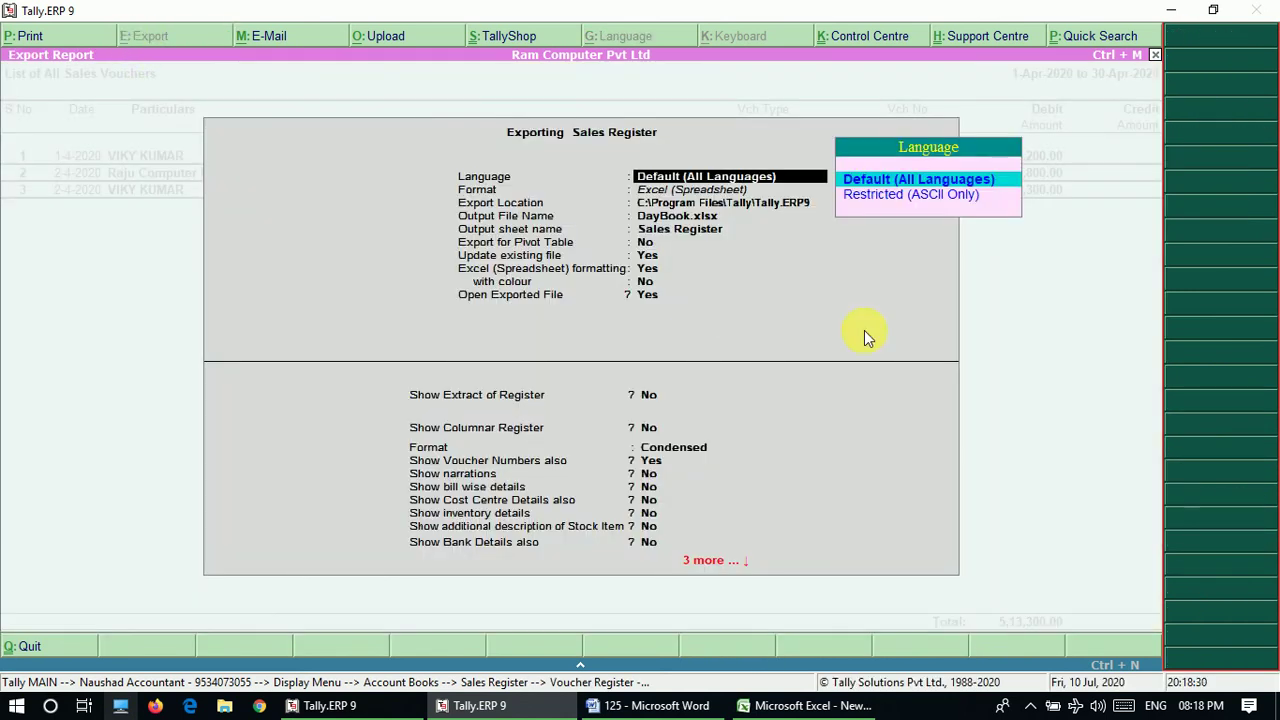
key("Return")
key("Return")
key("Return")
key("Return")
key("Return")
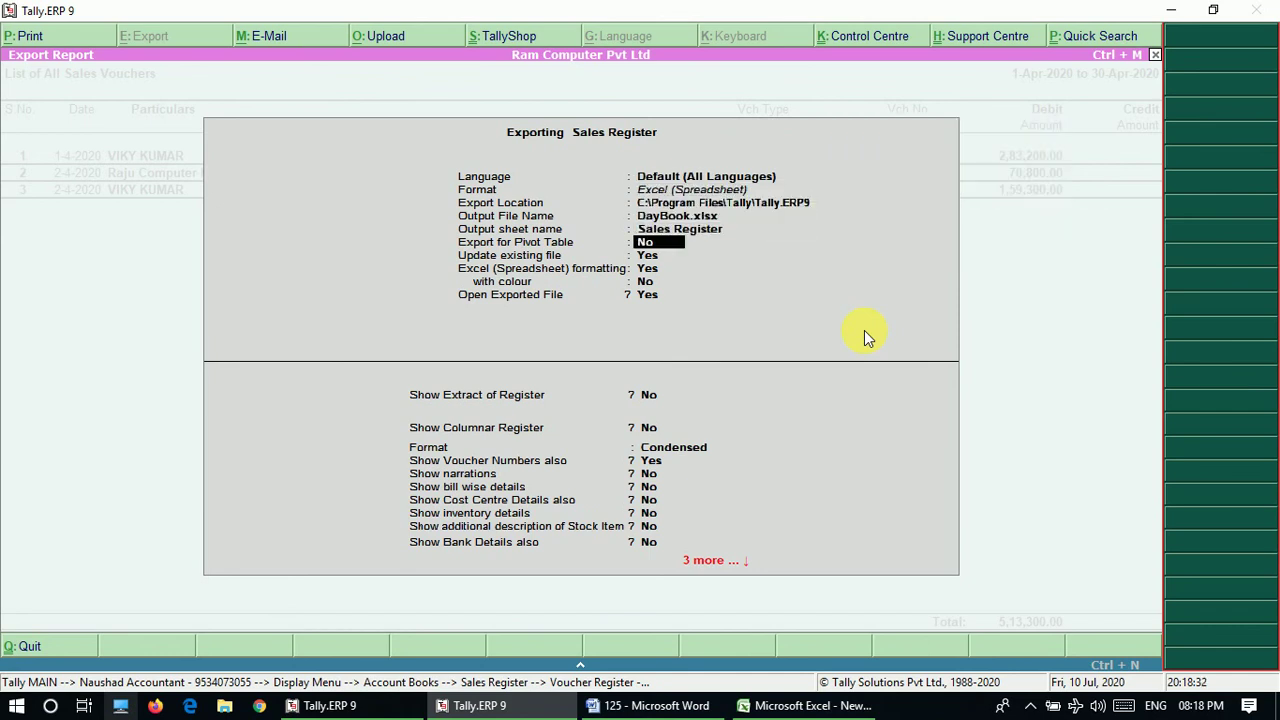
key("BackSpace")
key("BackSpace")
key("BackSpace")
key("BackSpace")
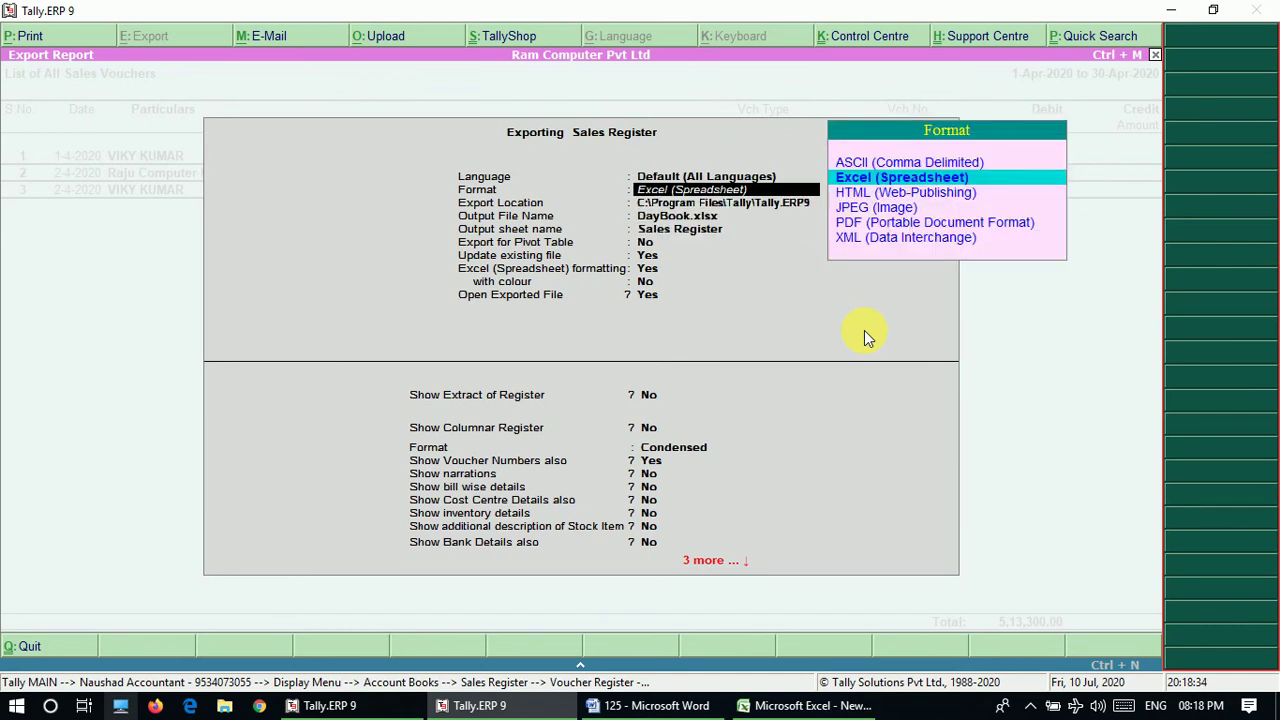
Export the April Sales Register as the Excel file DayBook.xlsx, view the workbook maximized and close it
key("Return")
key("Return")
key("Return")
key("Return")
key("Return")
key("Return")
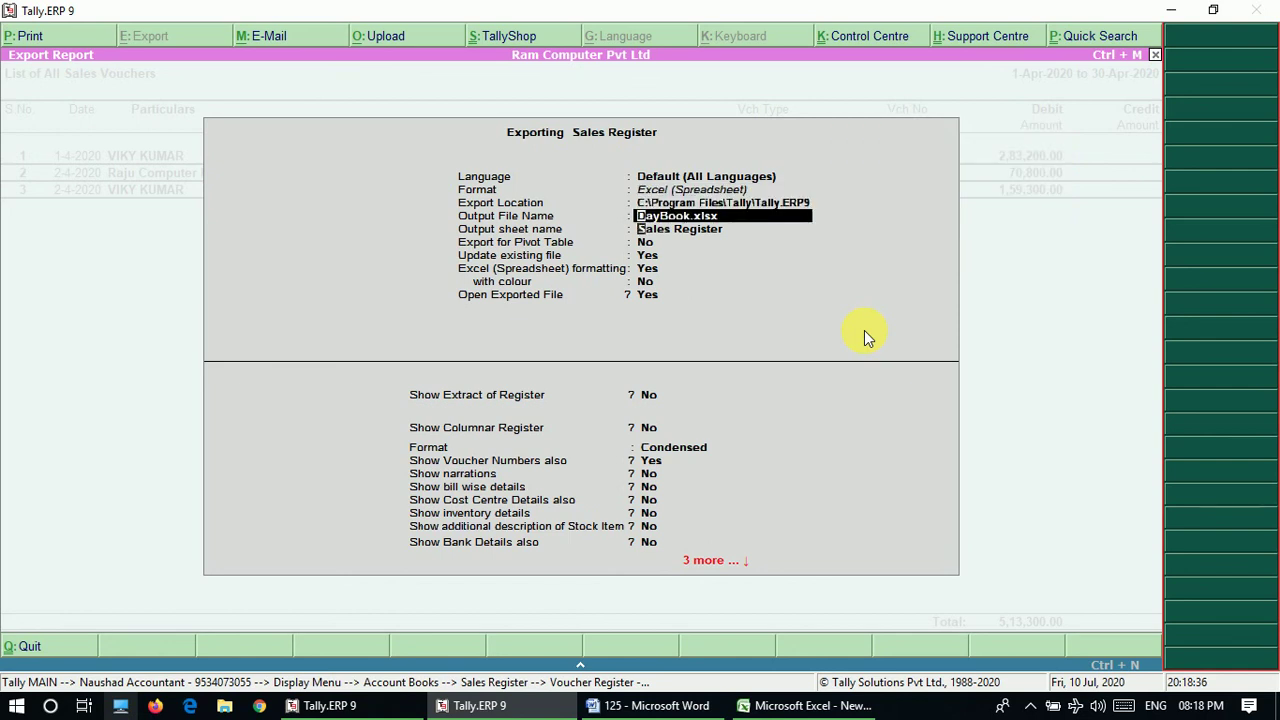
key("Return")
key("Return")
key("Return")
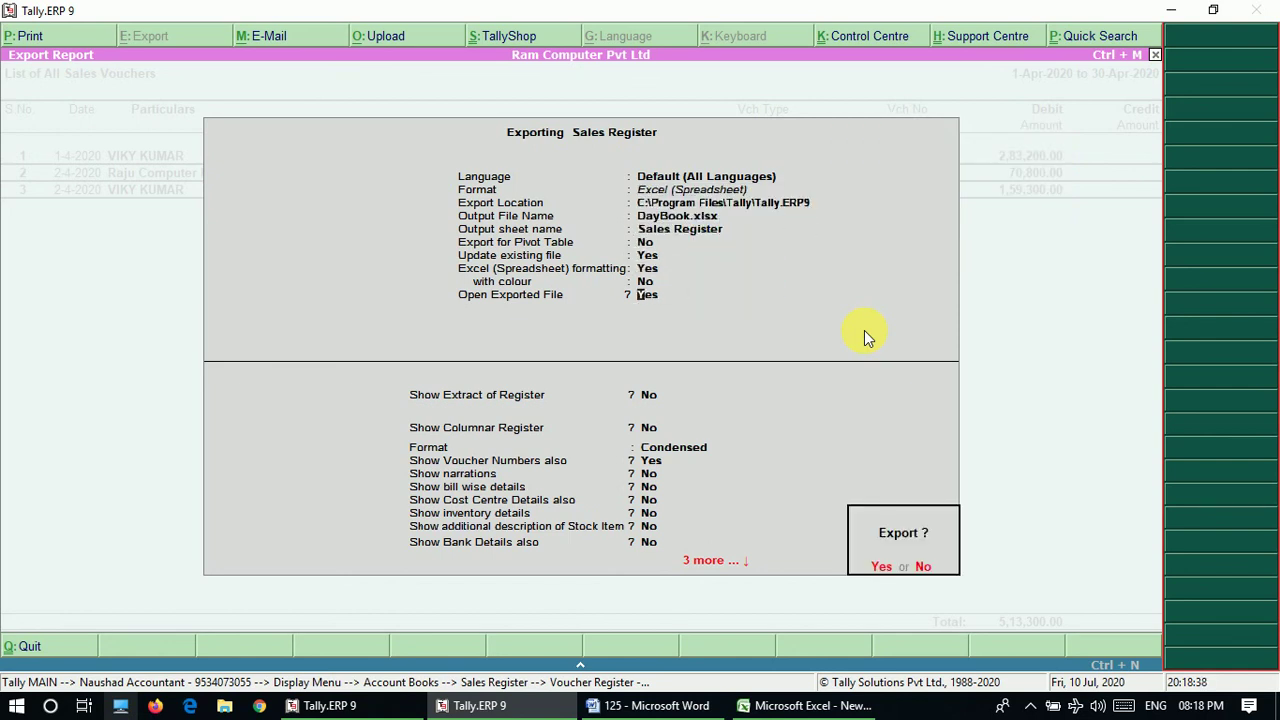
key("Return")
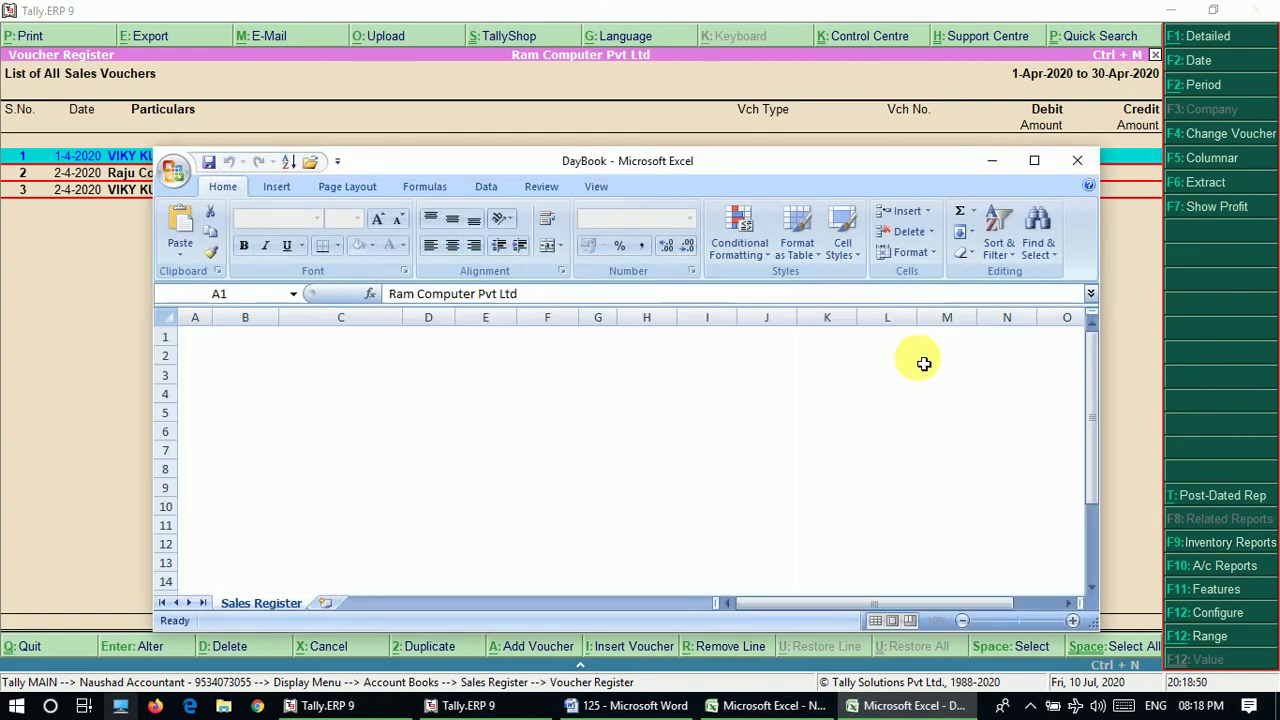
left_click(1035, 161)
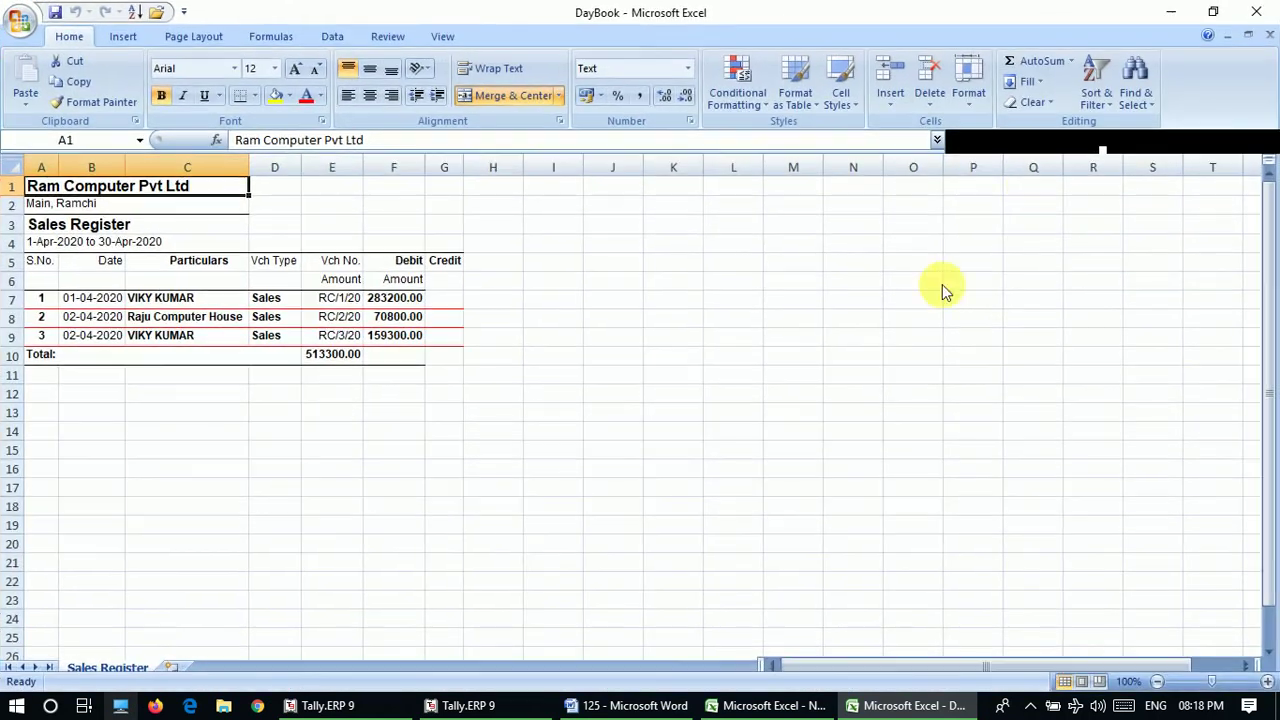
left_click(1256, 12)
Switch the April sales vouchers to the columnar register and export it to Excel
left_click(1184, 158)
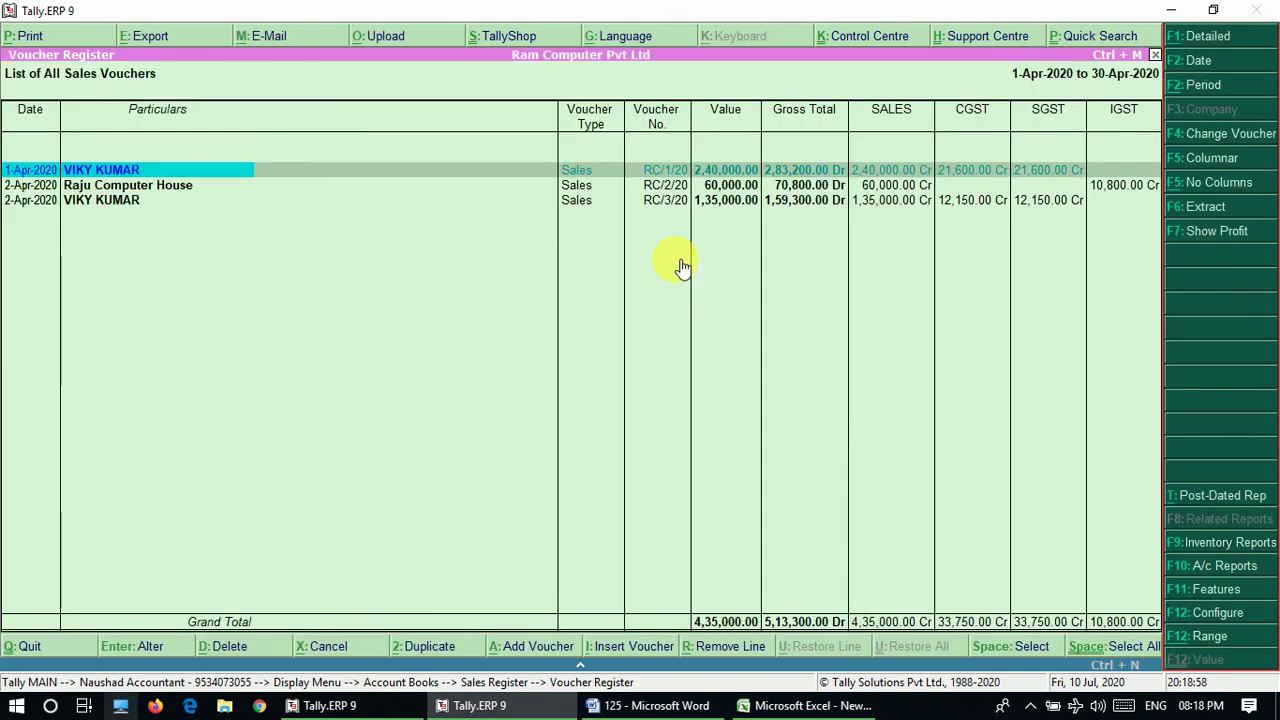
left_click(130, 35)
key("Return")
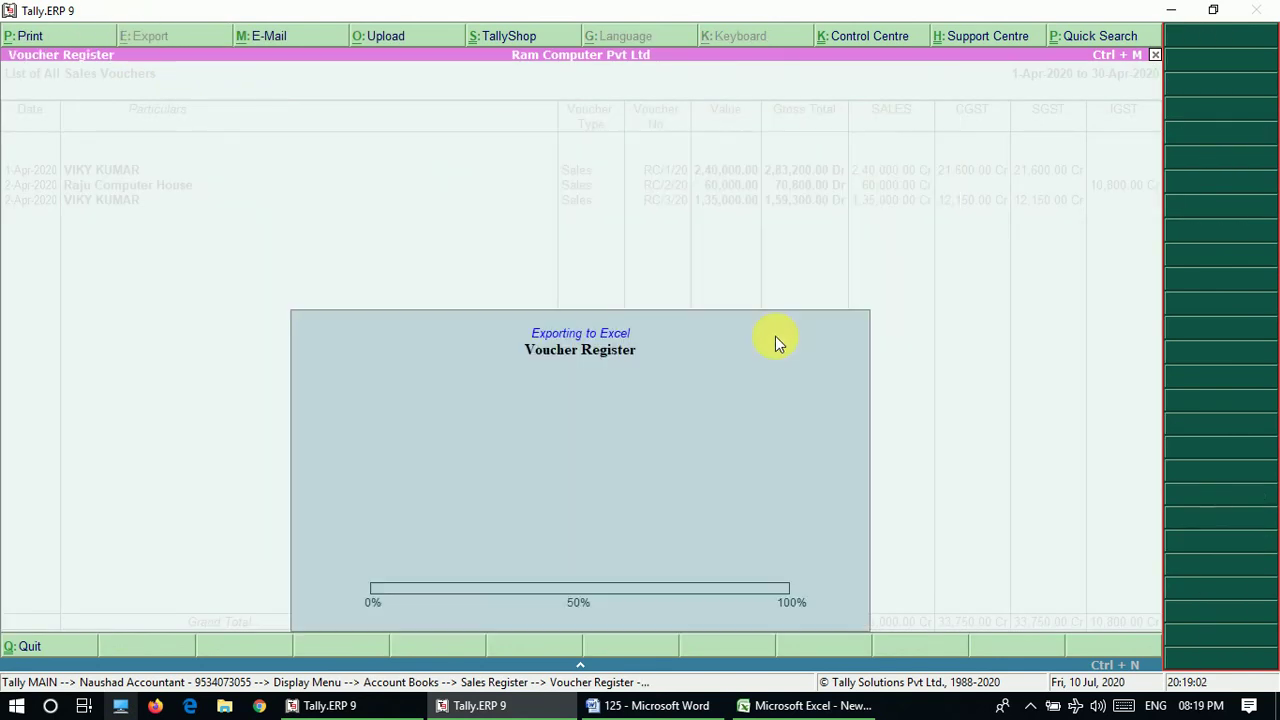